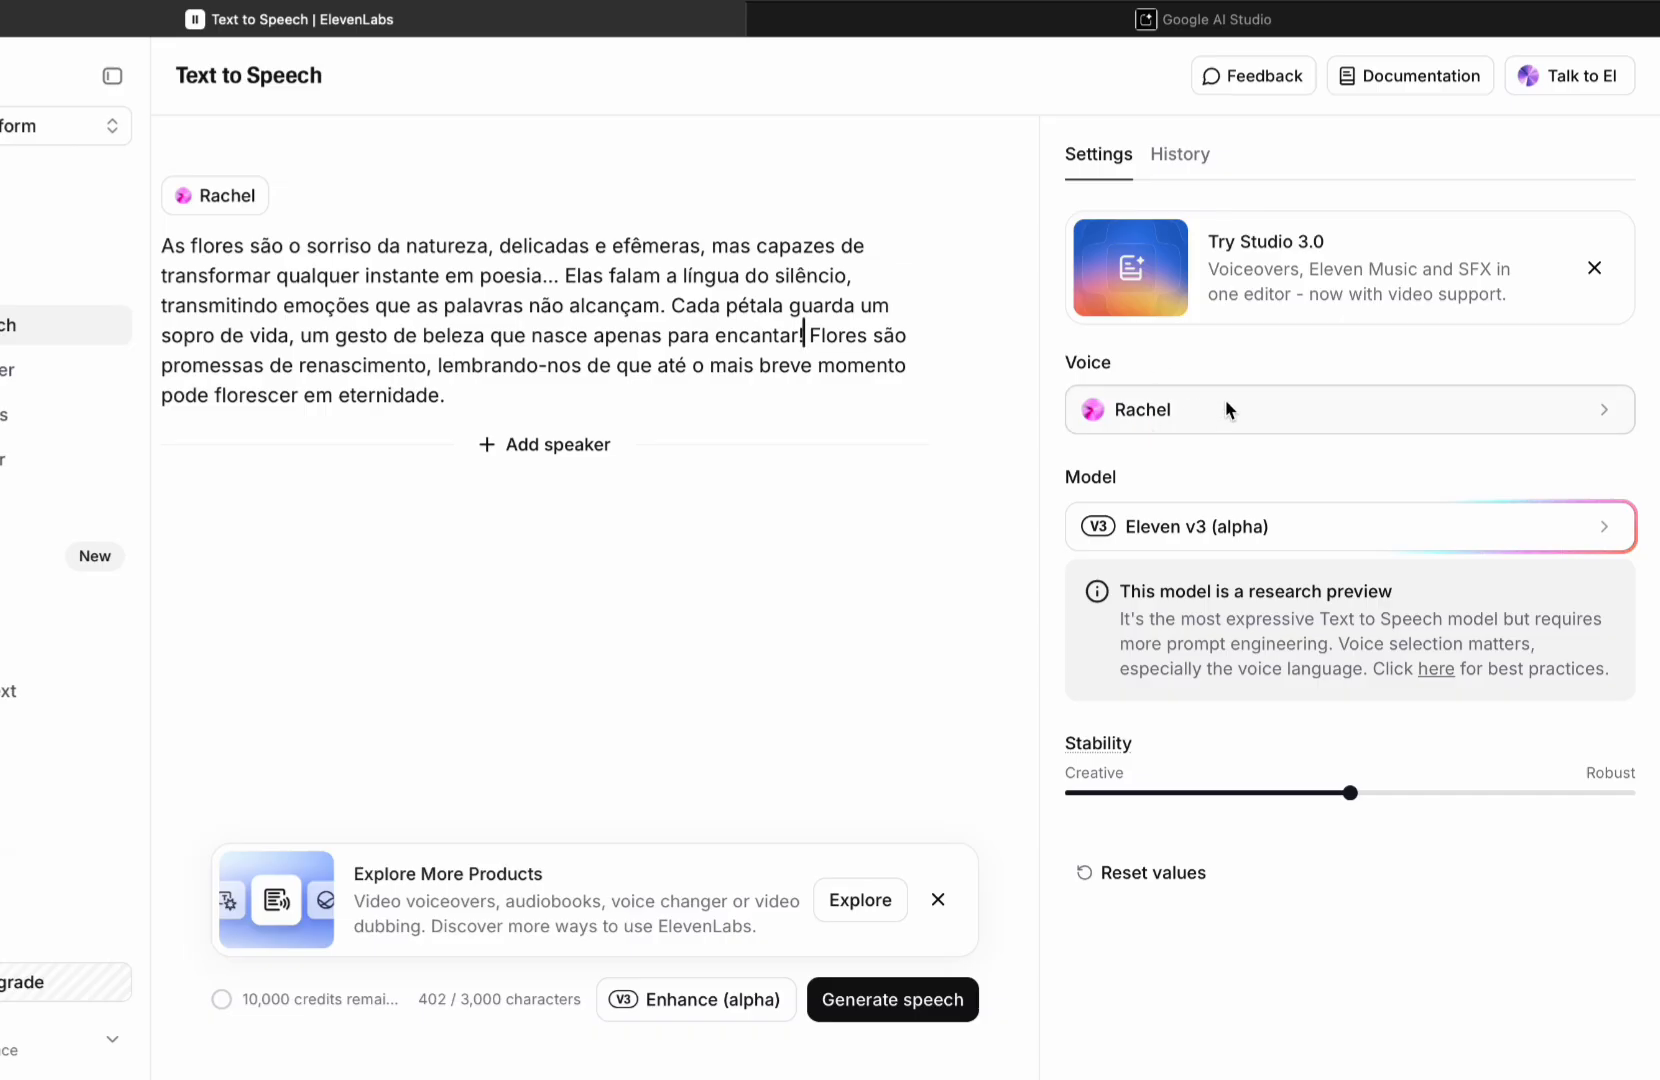
# Step: Check the available voices, keep Rachel selected, and generate speech from the flower text with Eleven v3 (alpha)
pyautogui.click(1610, 418)
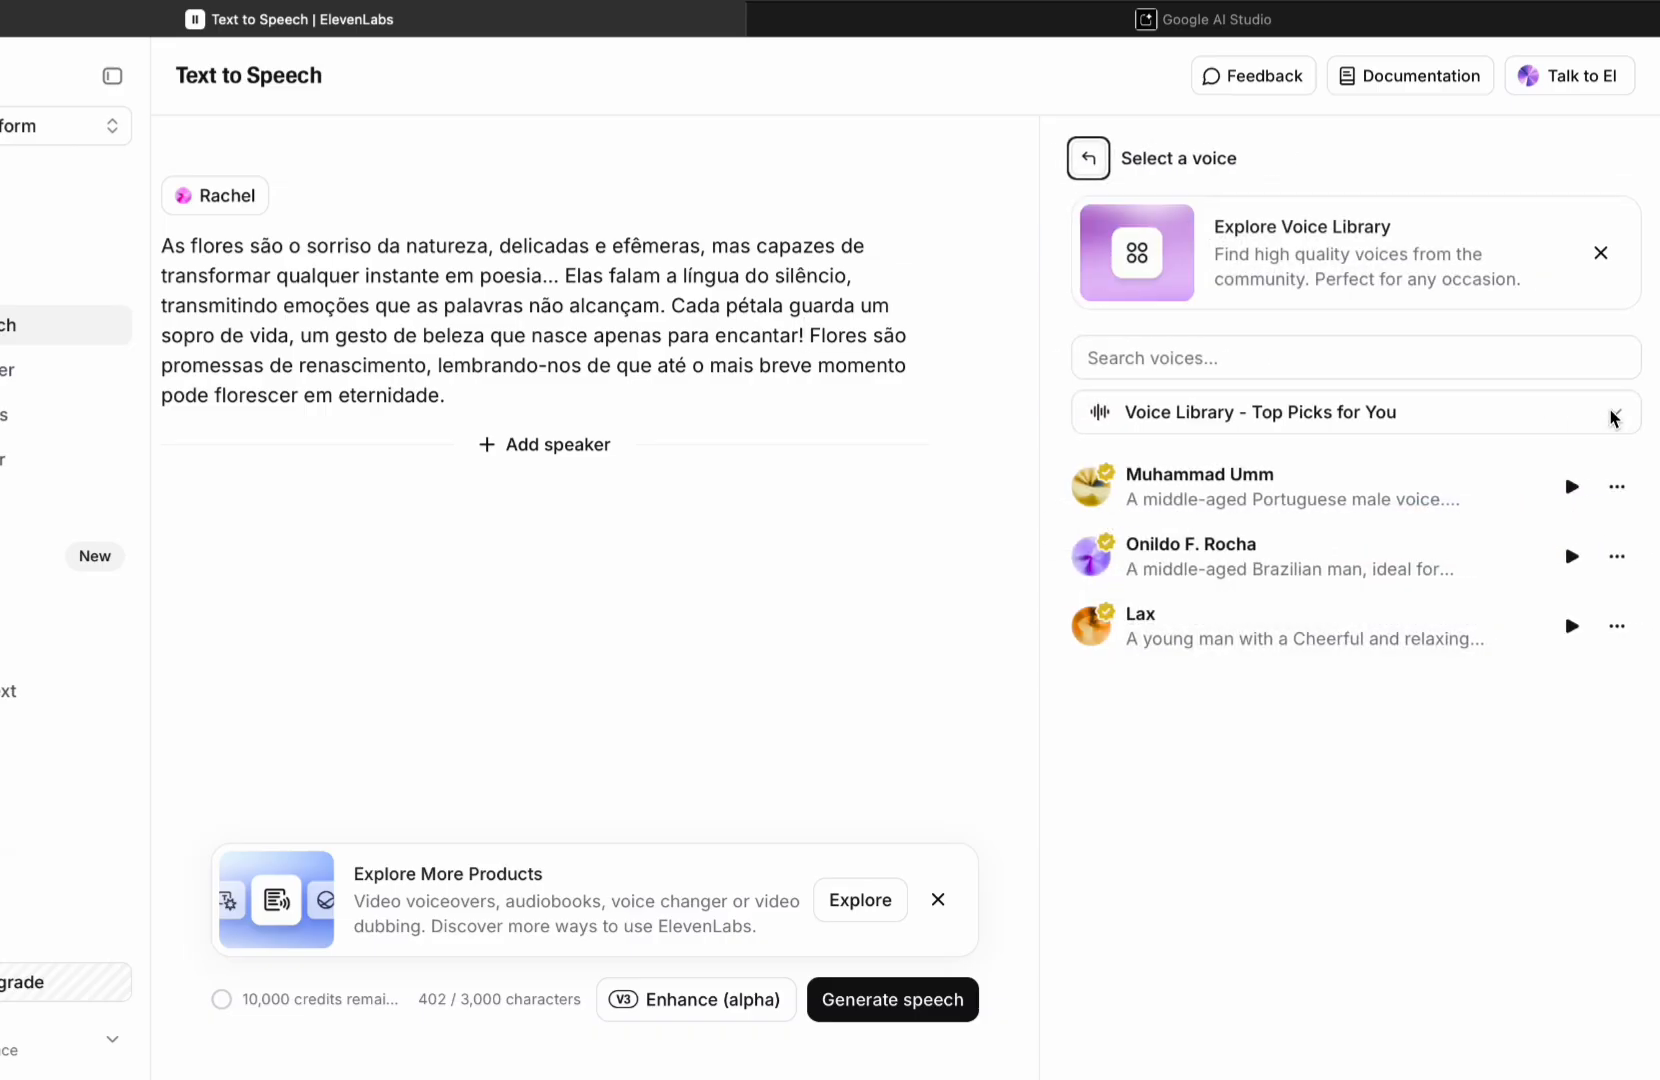
pyautogui.click(1083, 160)
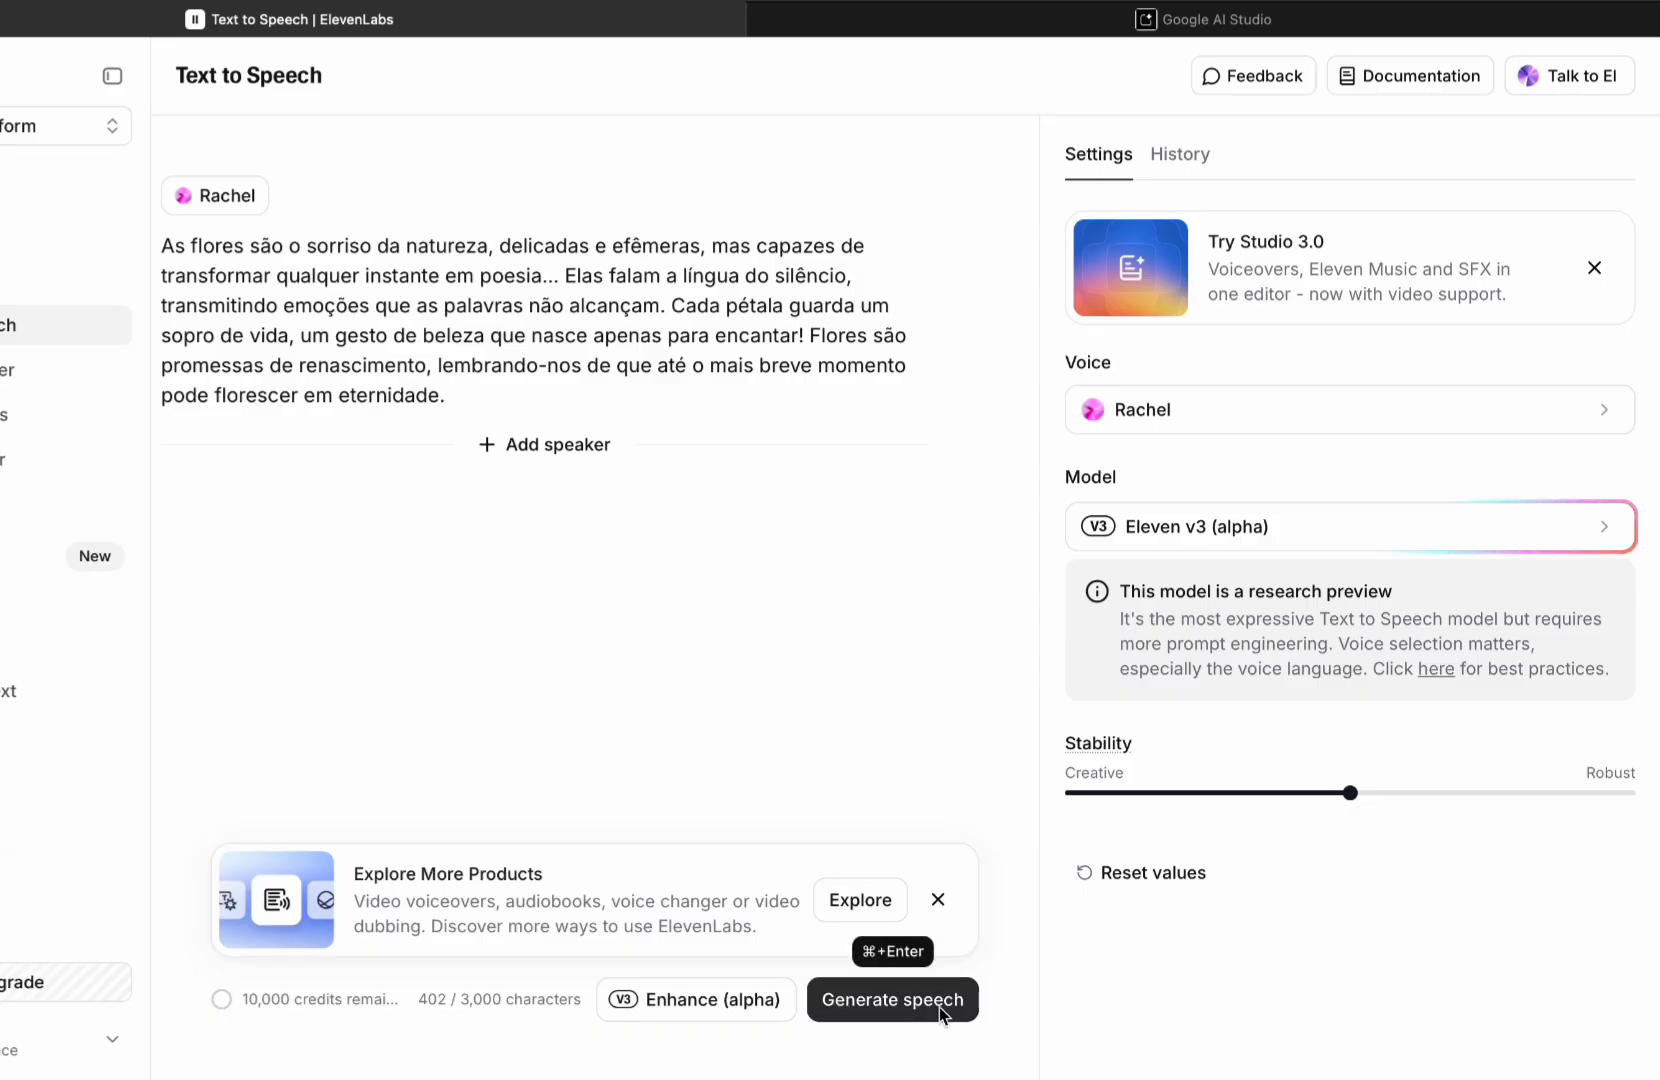
pyautogui.click(868, 1011)
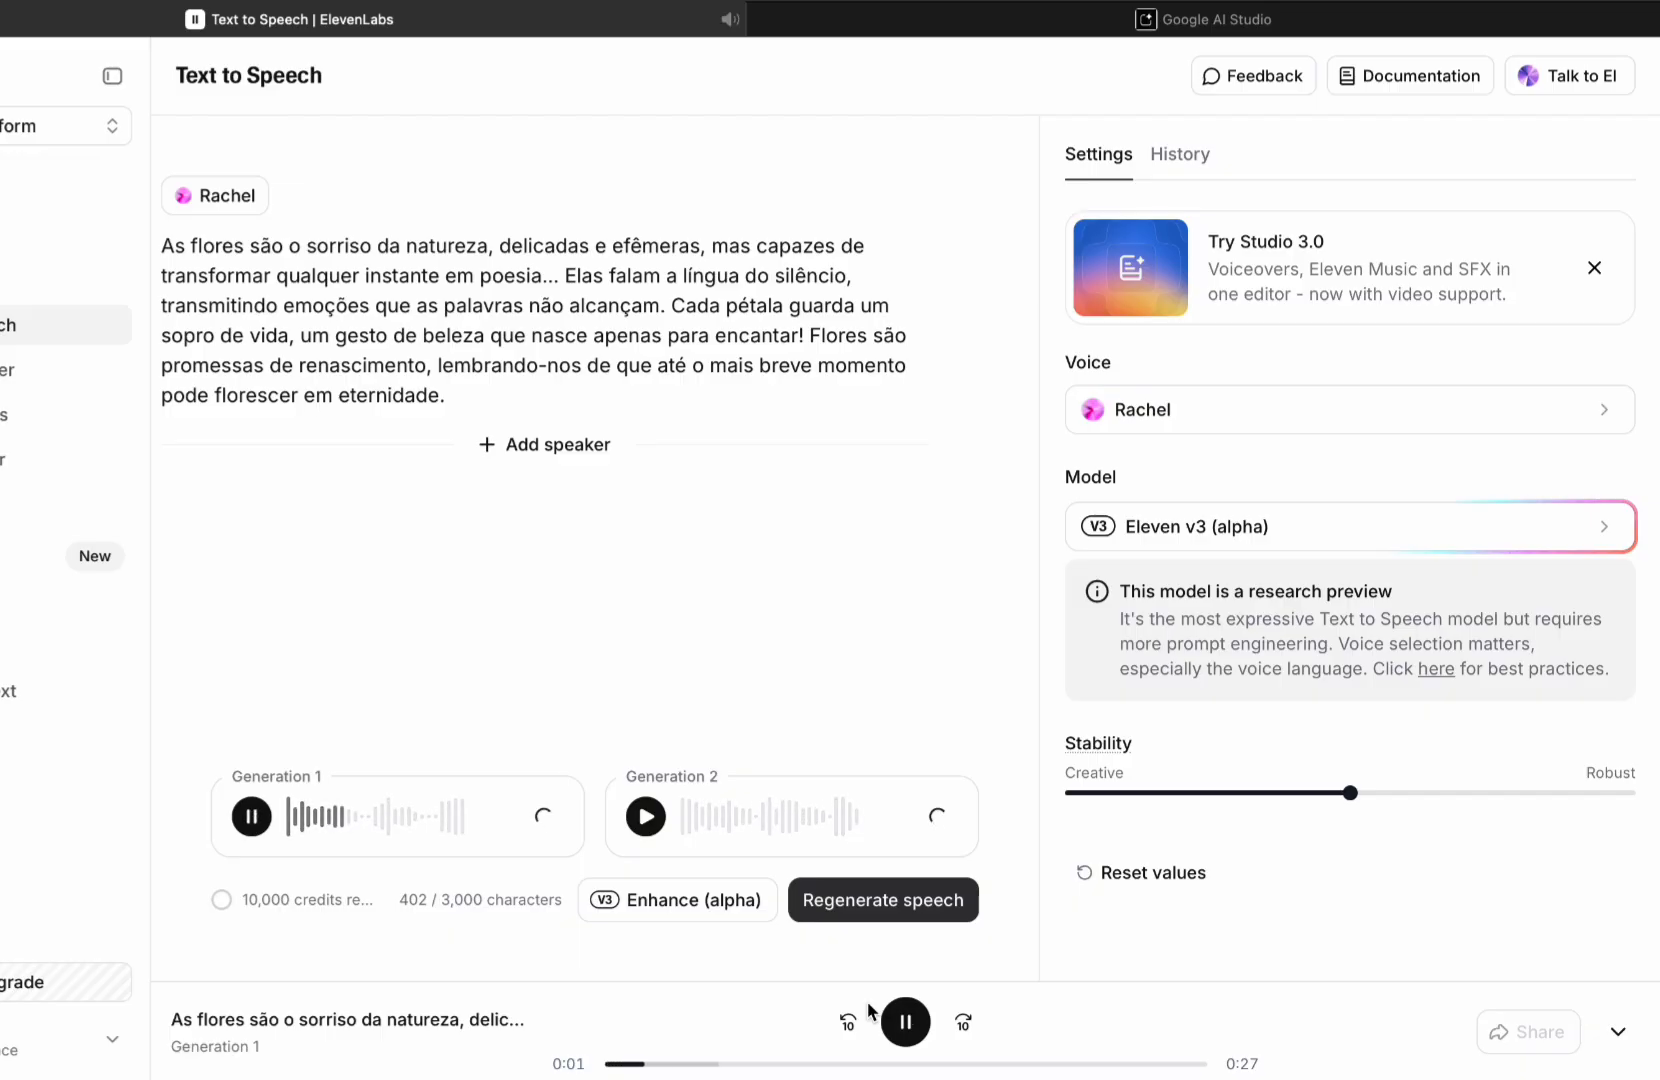
# Step: Listen to Generation 1 from the beginning at a higher volume, and sample Generation 2 for comparison
pyautogui.click(312, 822)
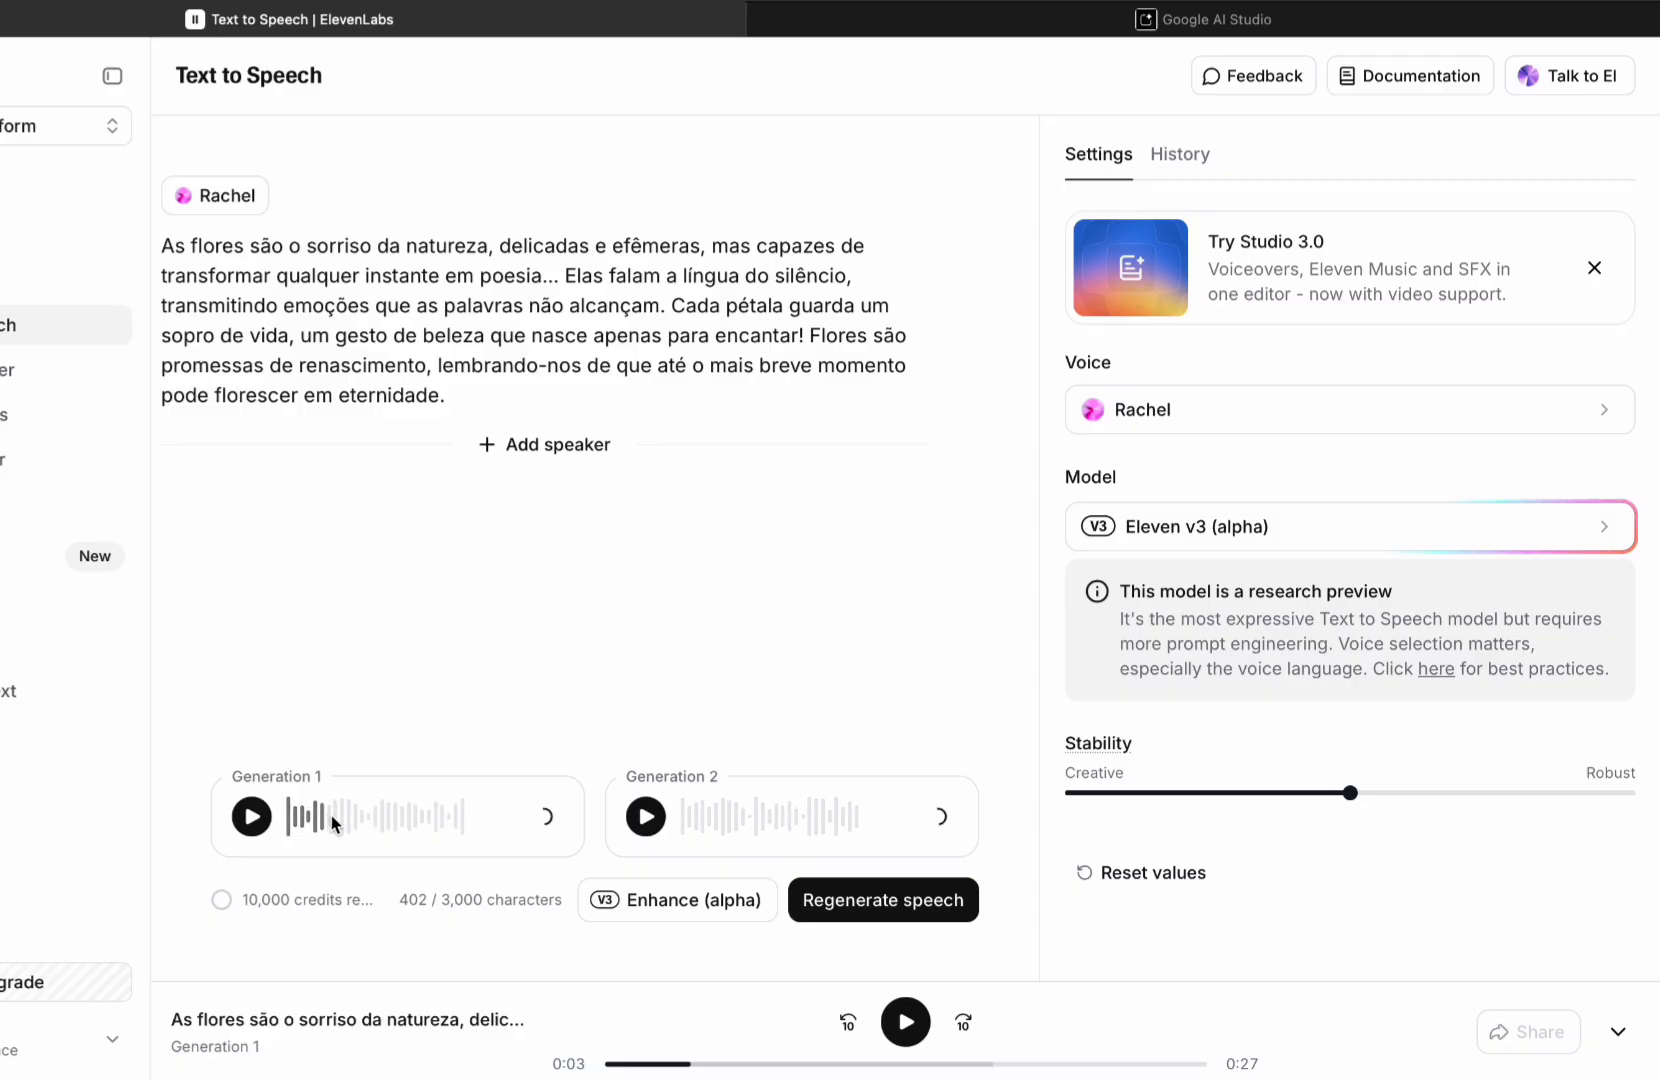
pyautogui.click(282, 816)
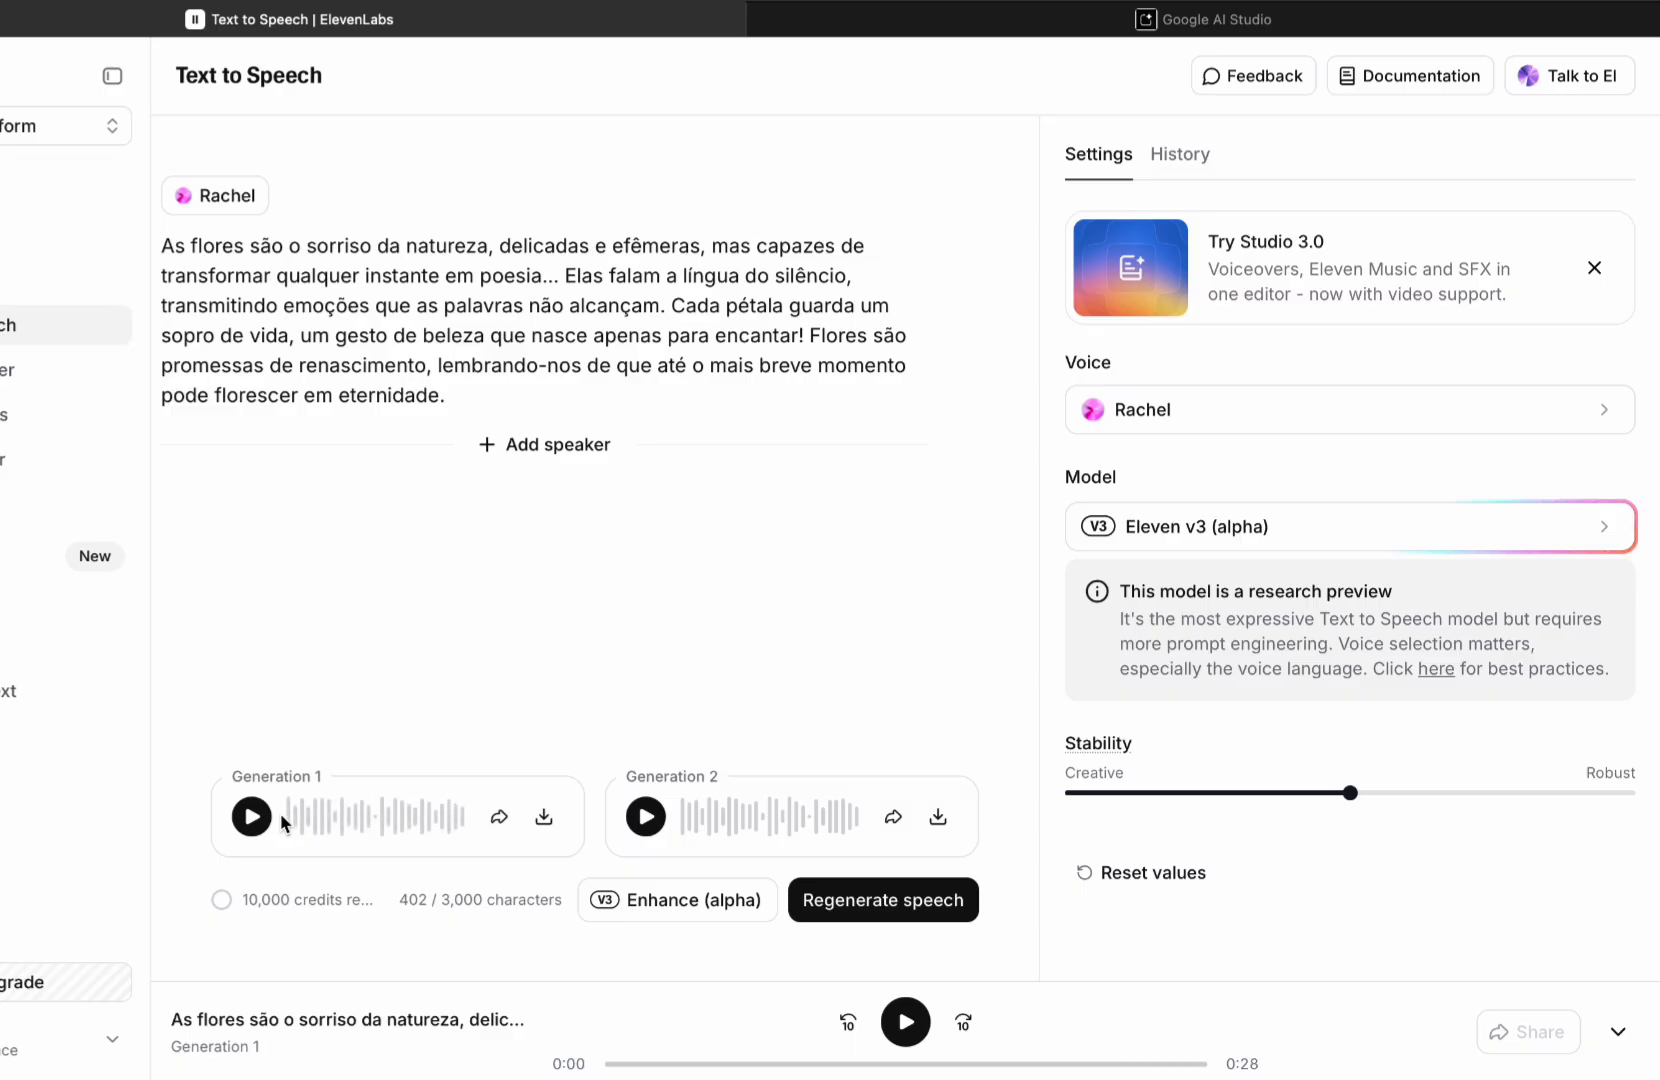
pyautogui.click(253, 818)
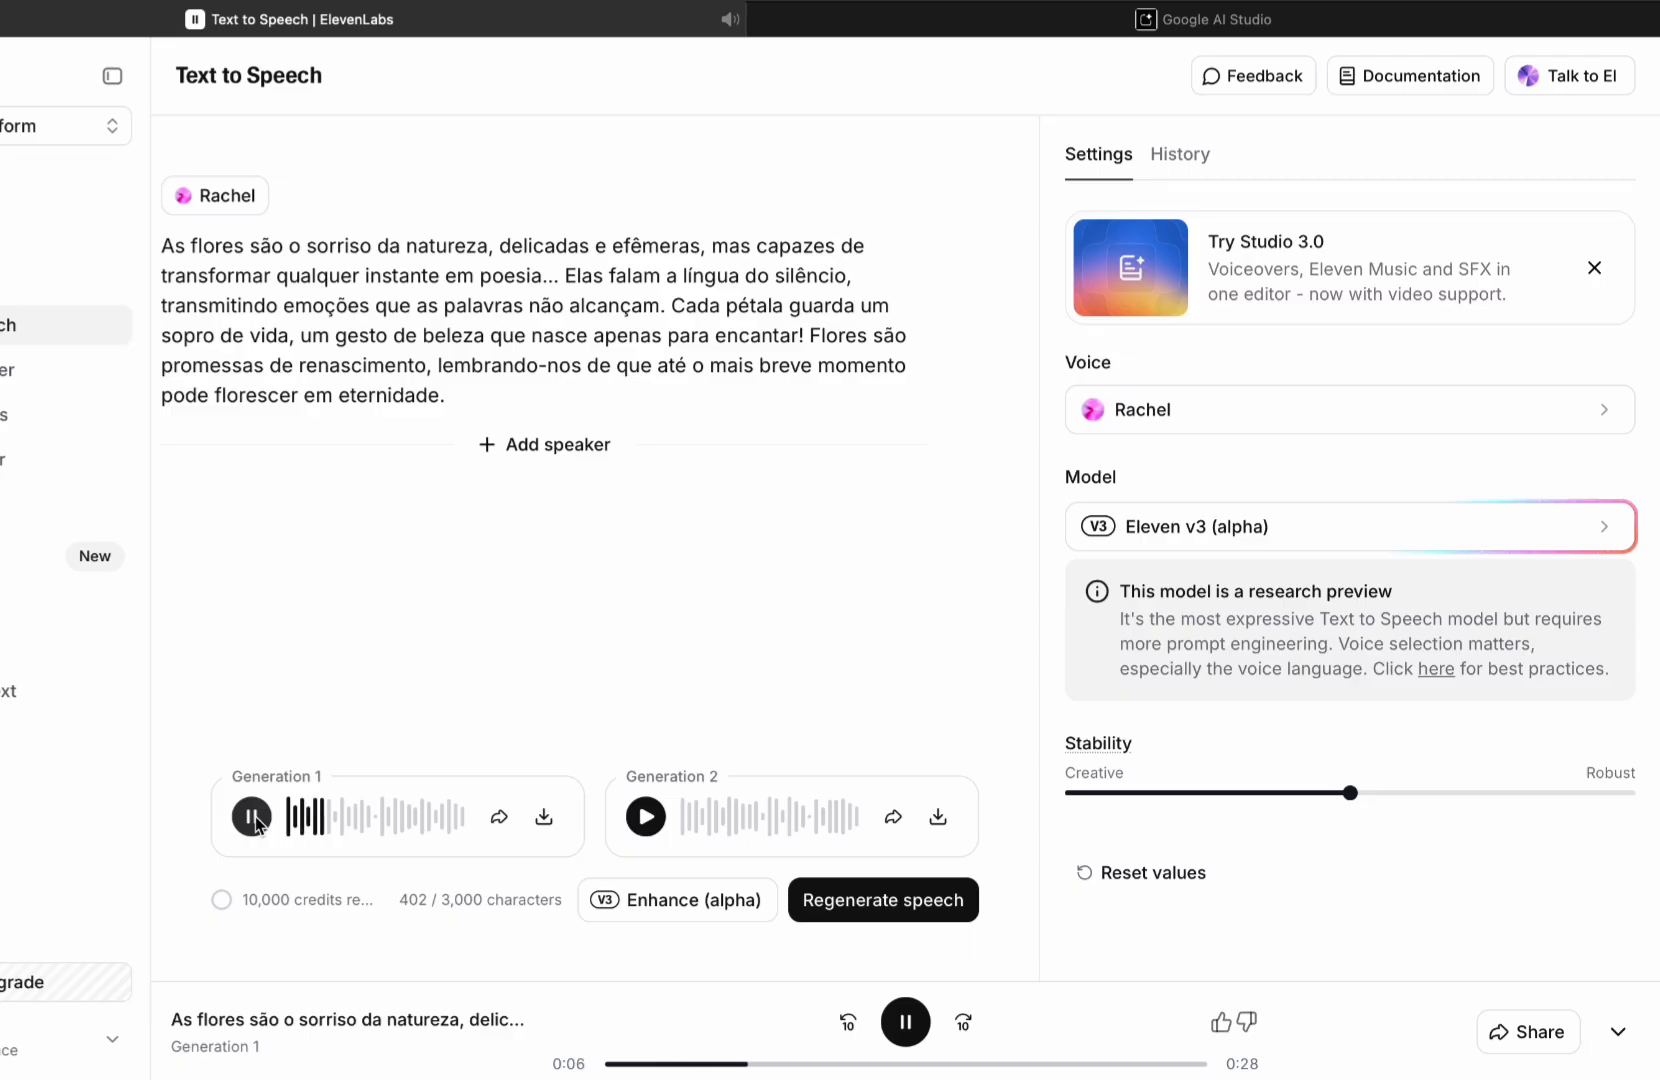
pyautogui.press('XF86AudioRaiseVolume')
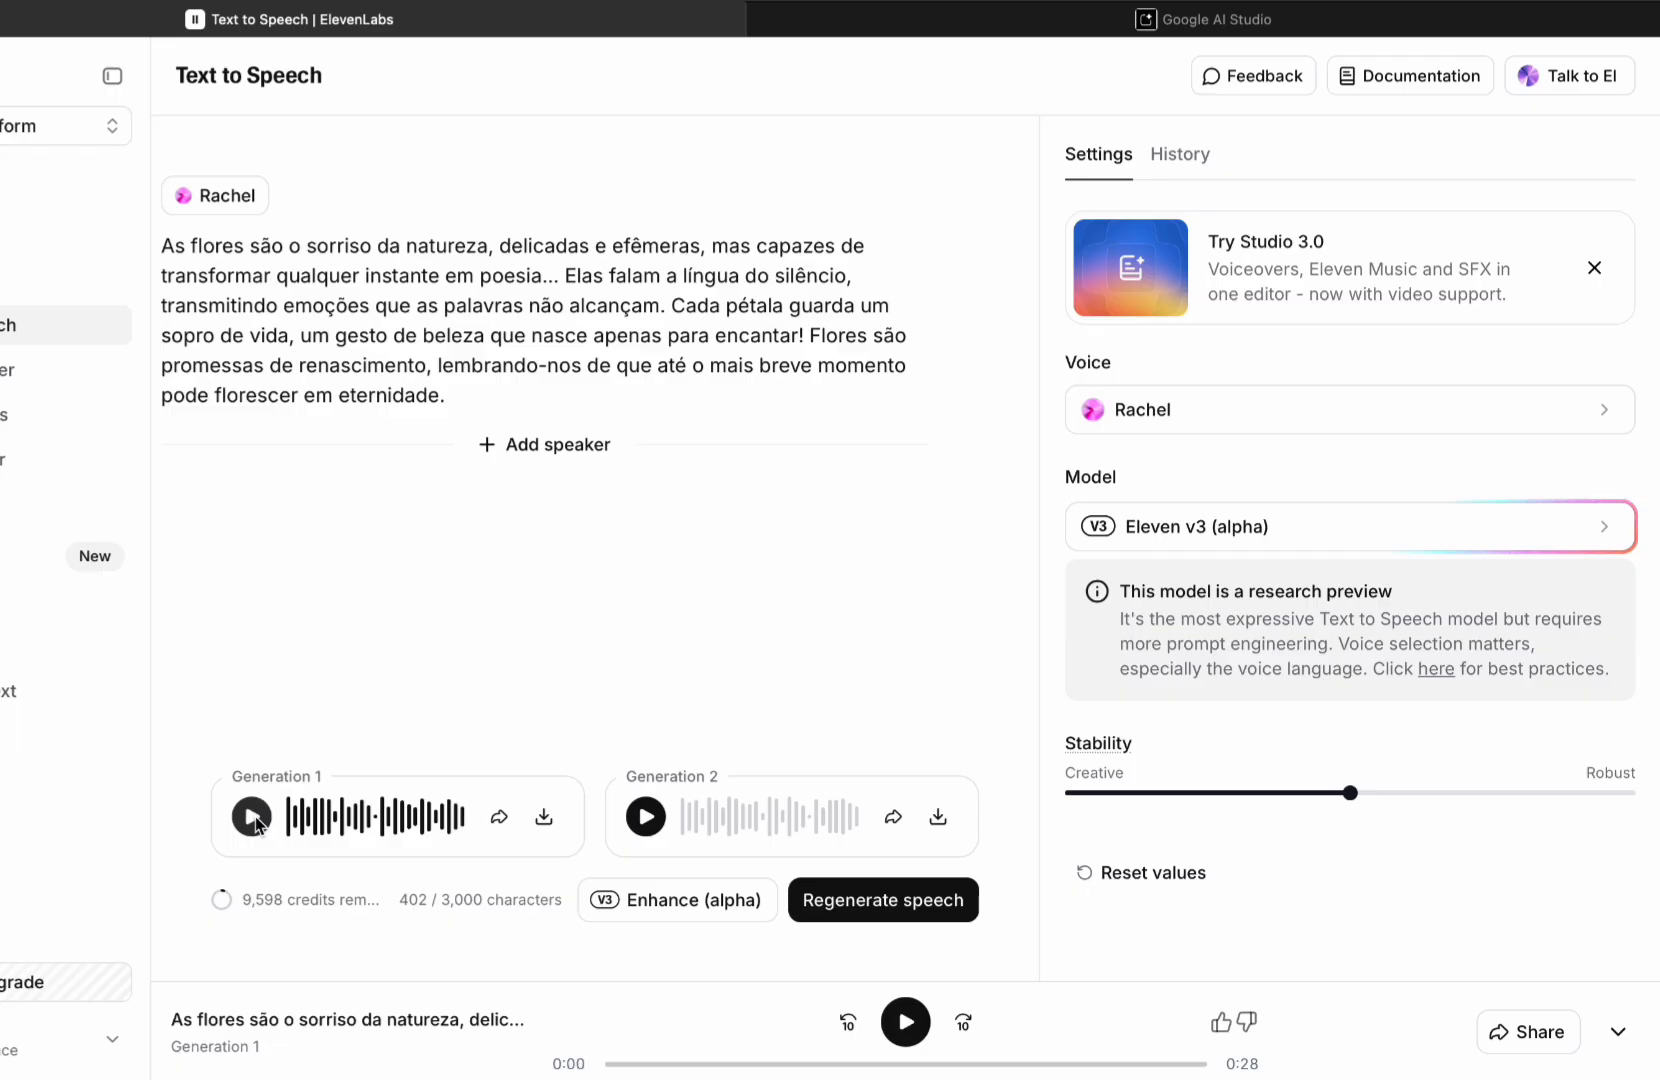
pyautogui.click(645, 820)
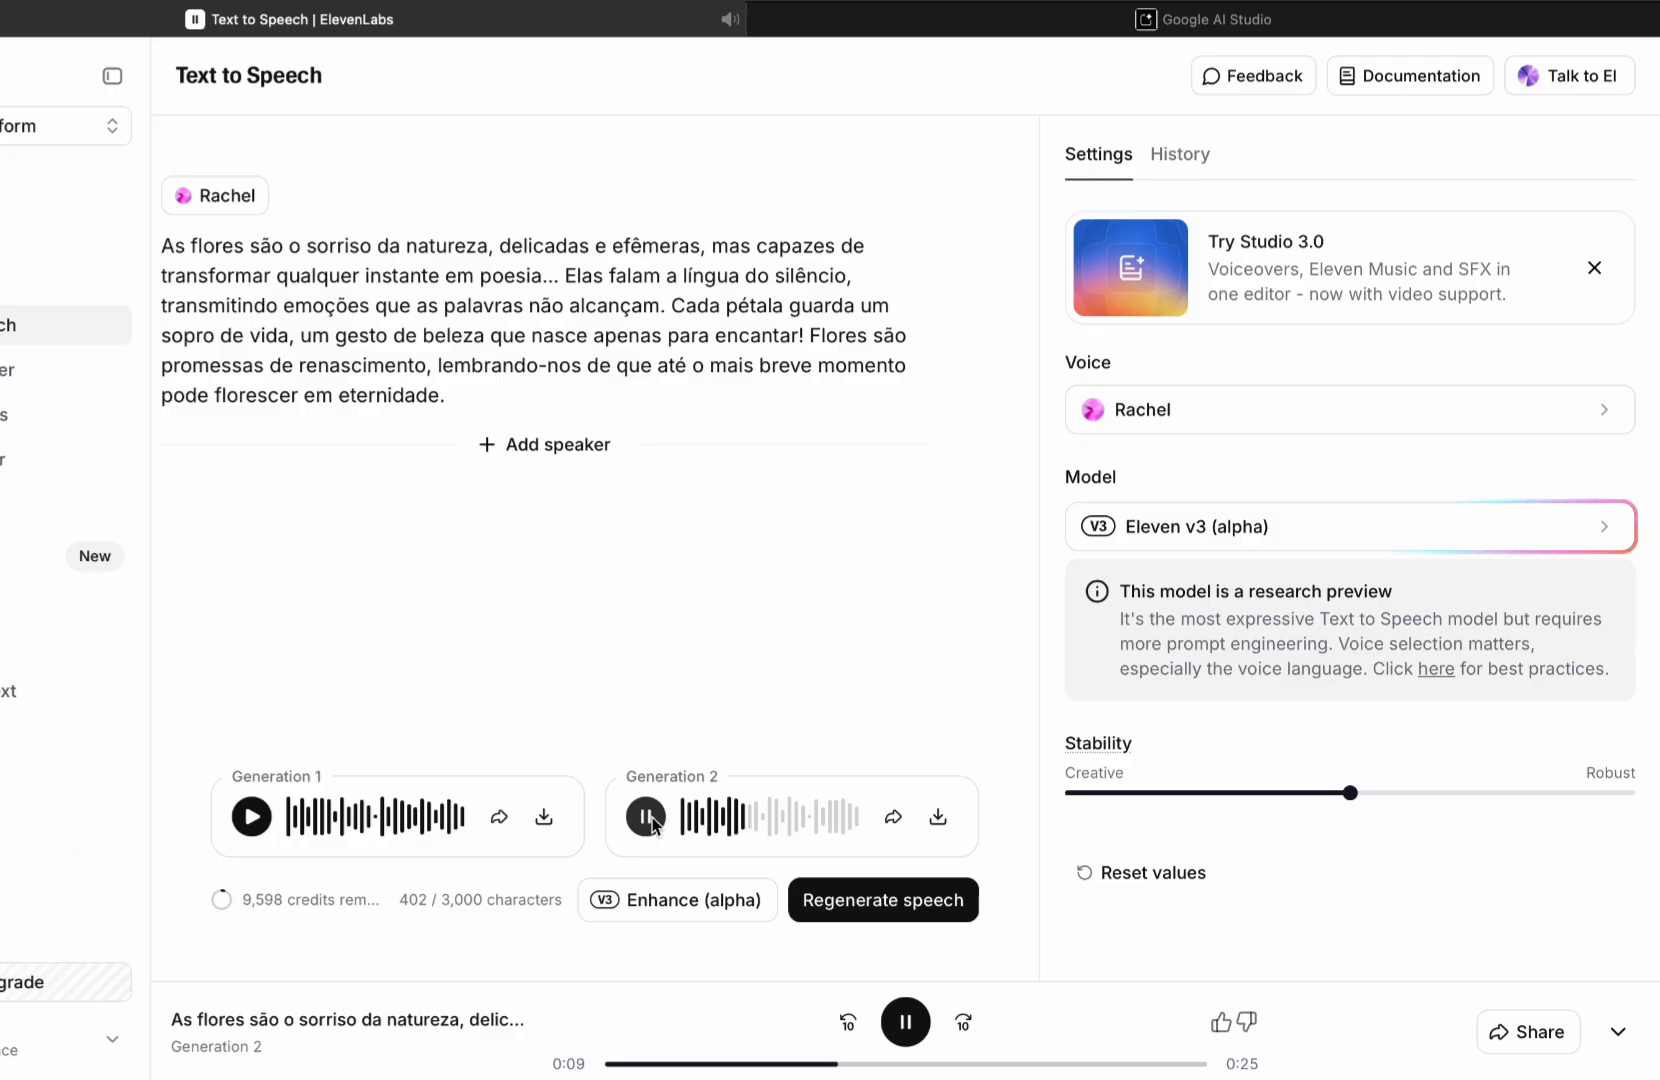
pyautogui.click(648, 817)
# Step: Switch to Google AI Studio and open native speech generation with Gemini in single-speaker audio mode
pyautogui.click(1025, 22)
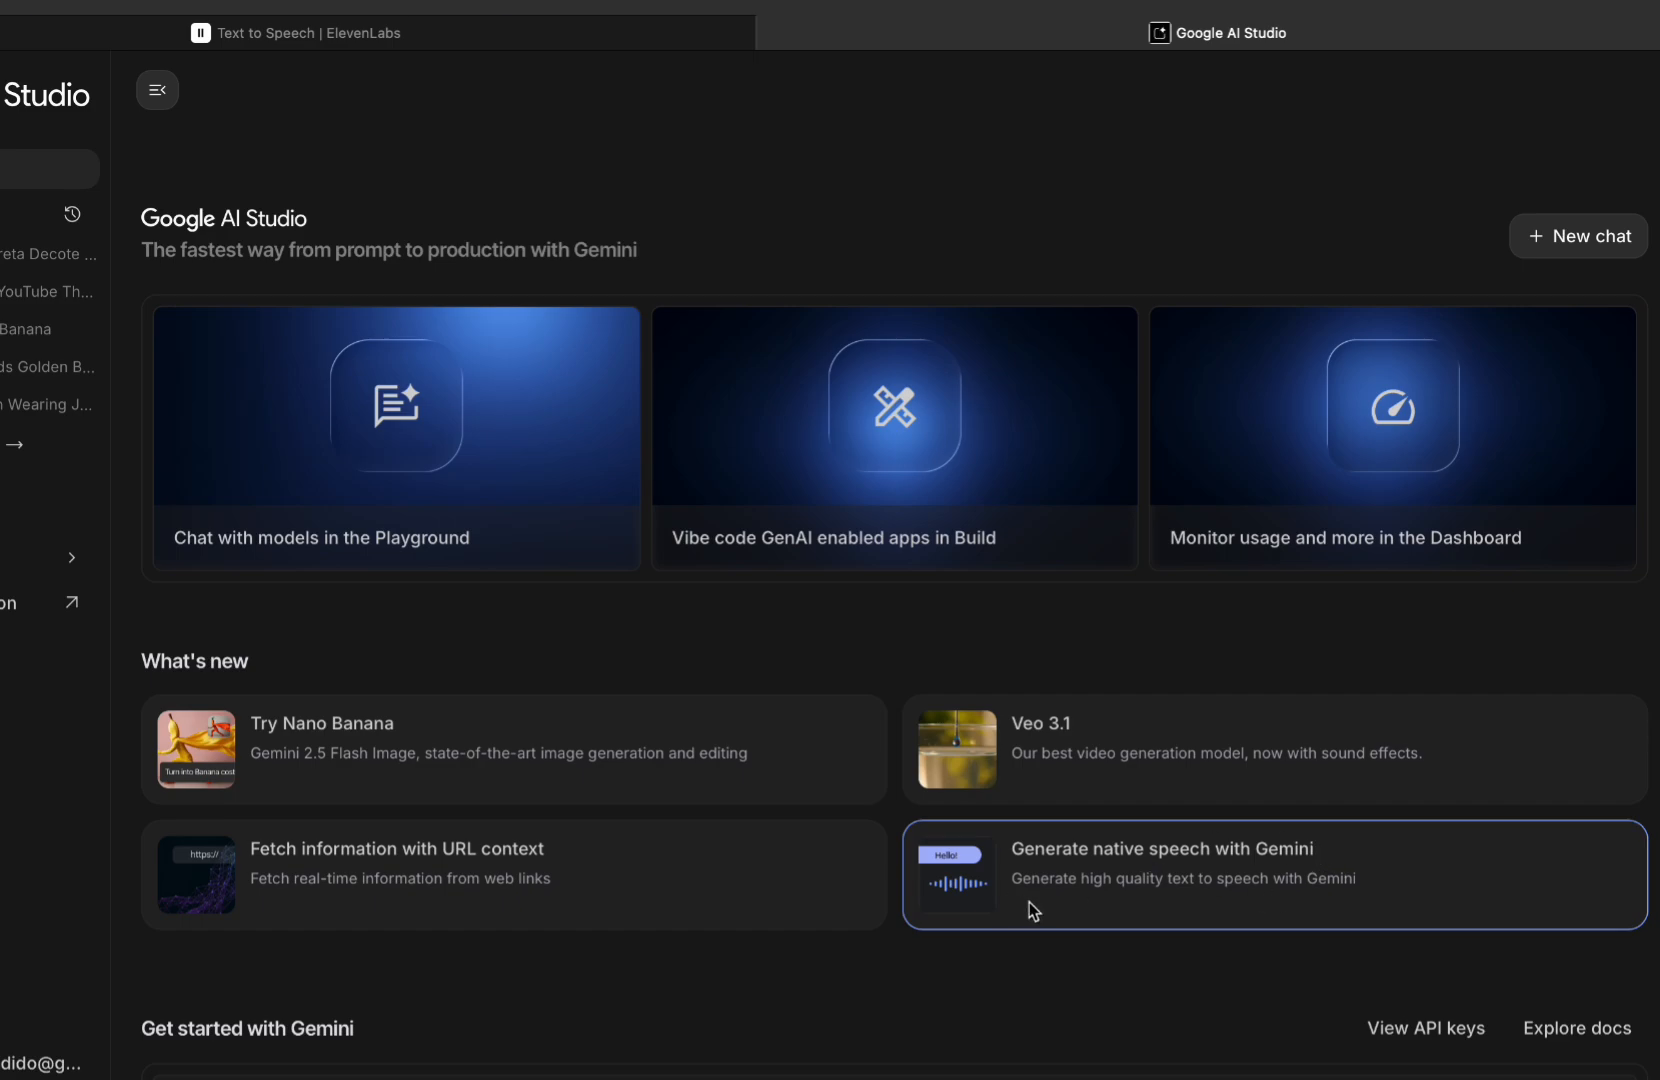
pyautogui.click(1204, 881)
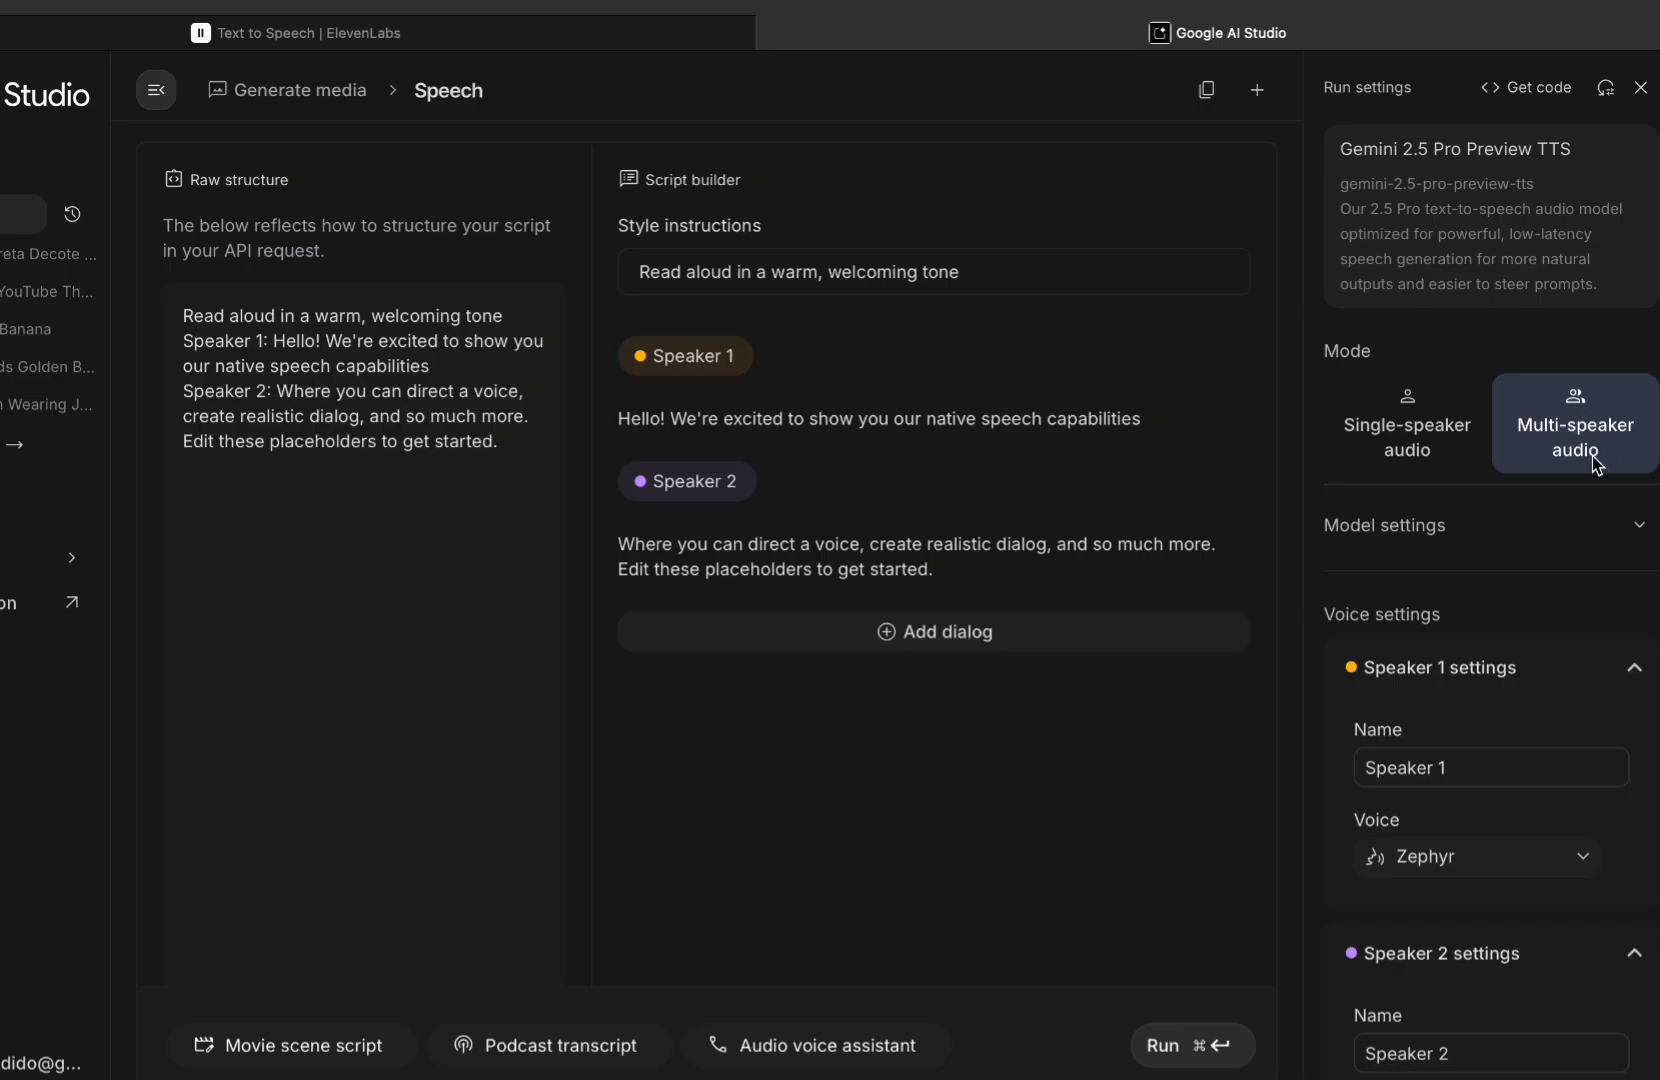
pyautogui.click(1436, 412)
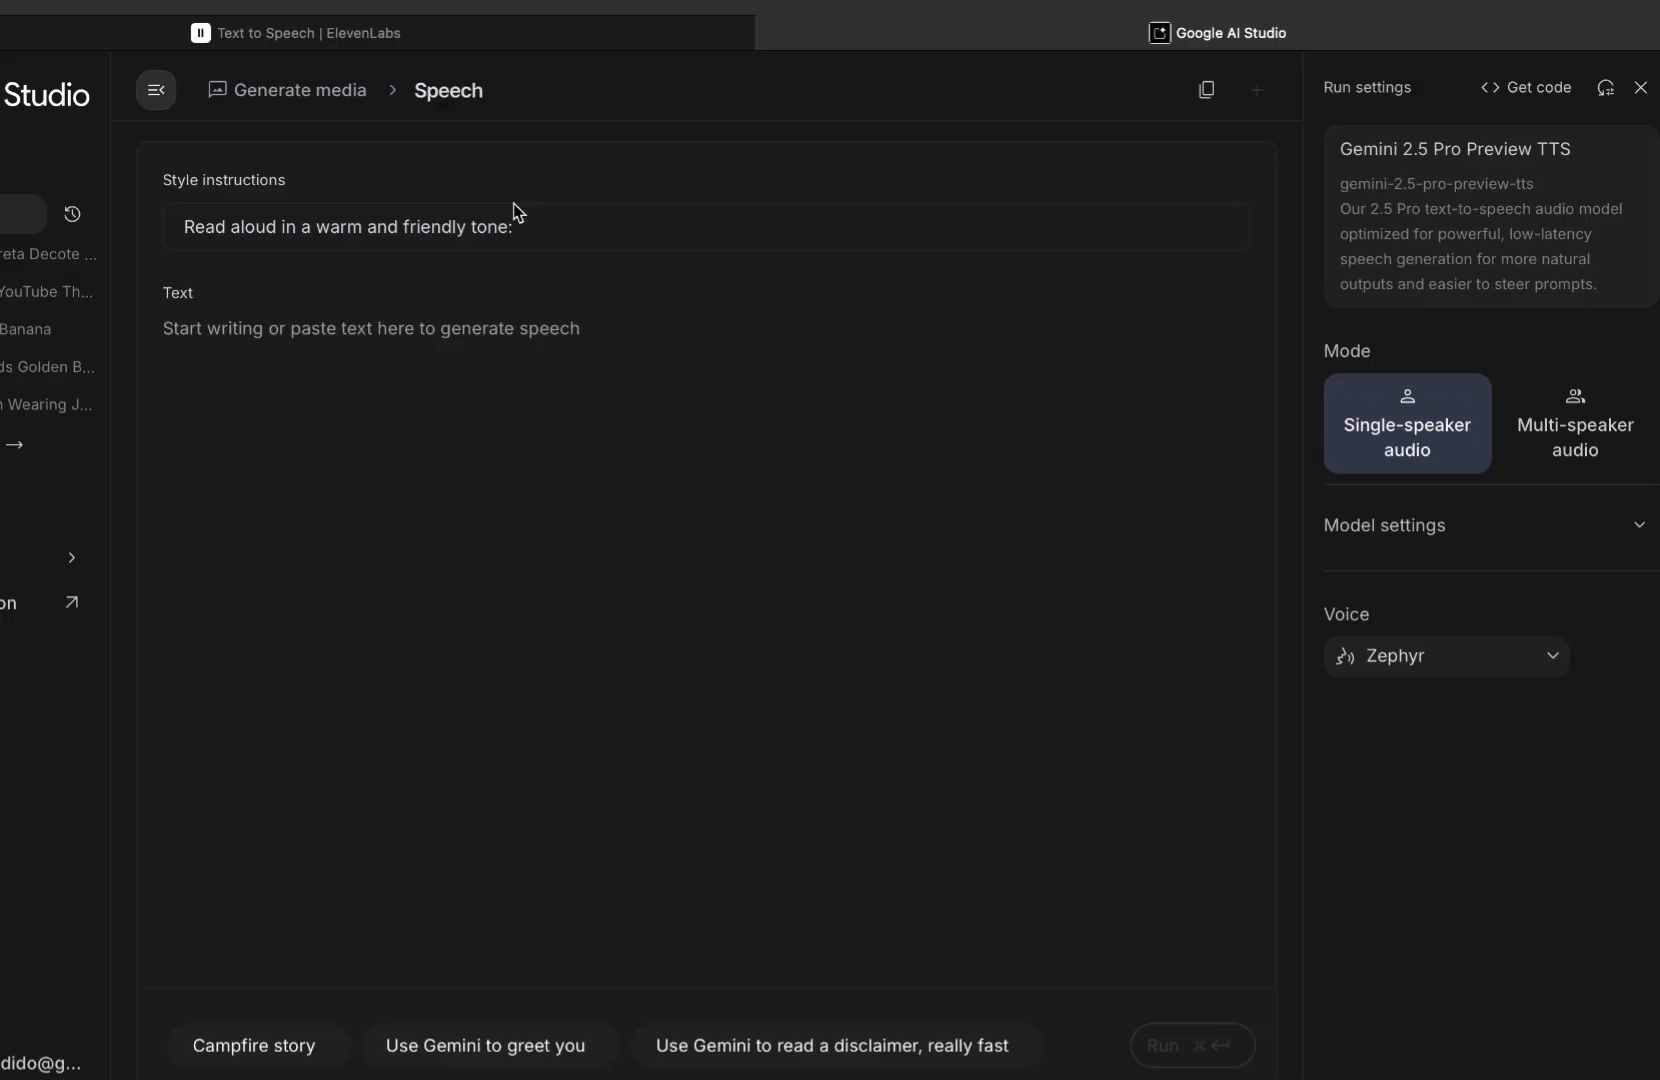
# Step: Copy the flower text from ElevenLabs into the Text field of Google AI Studio's speech generator
pyautogui.click(562, 36)
pyautogui.moveTo(167, 263); pyautogui.dragTo(425, 422)
pyautogui.press('super+c')
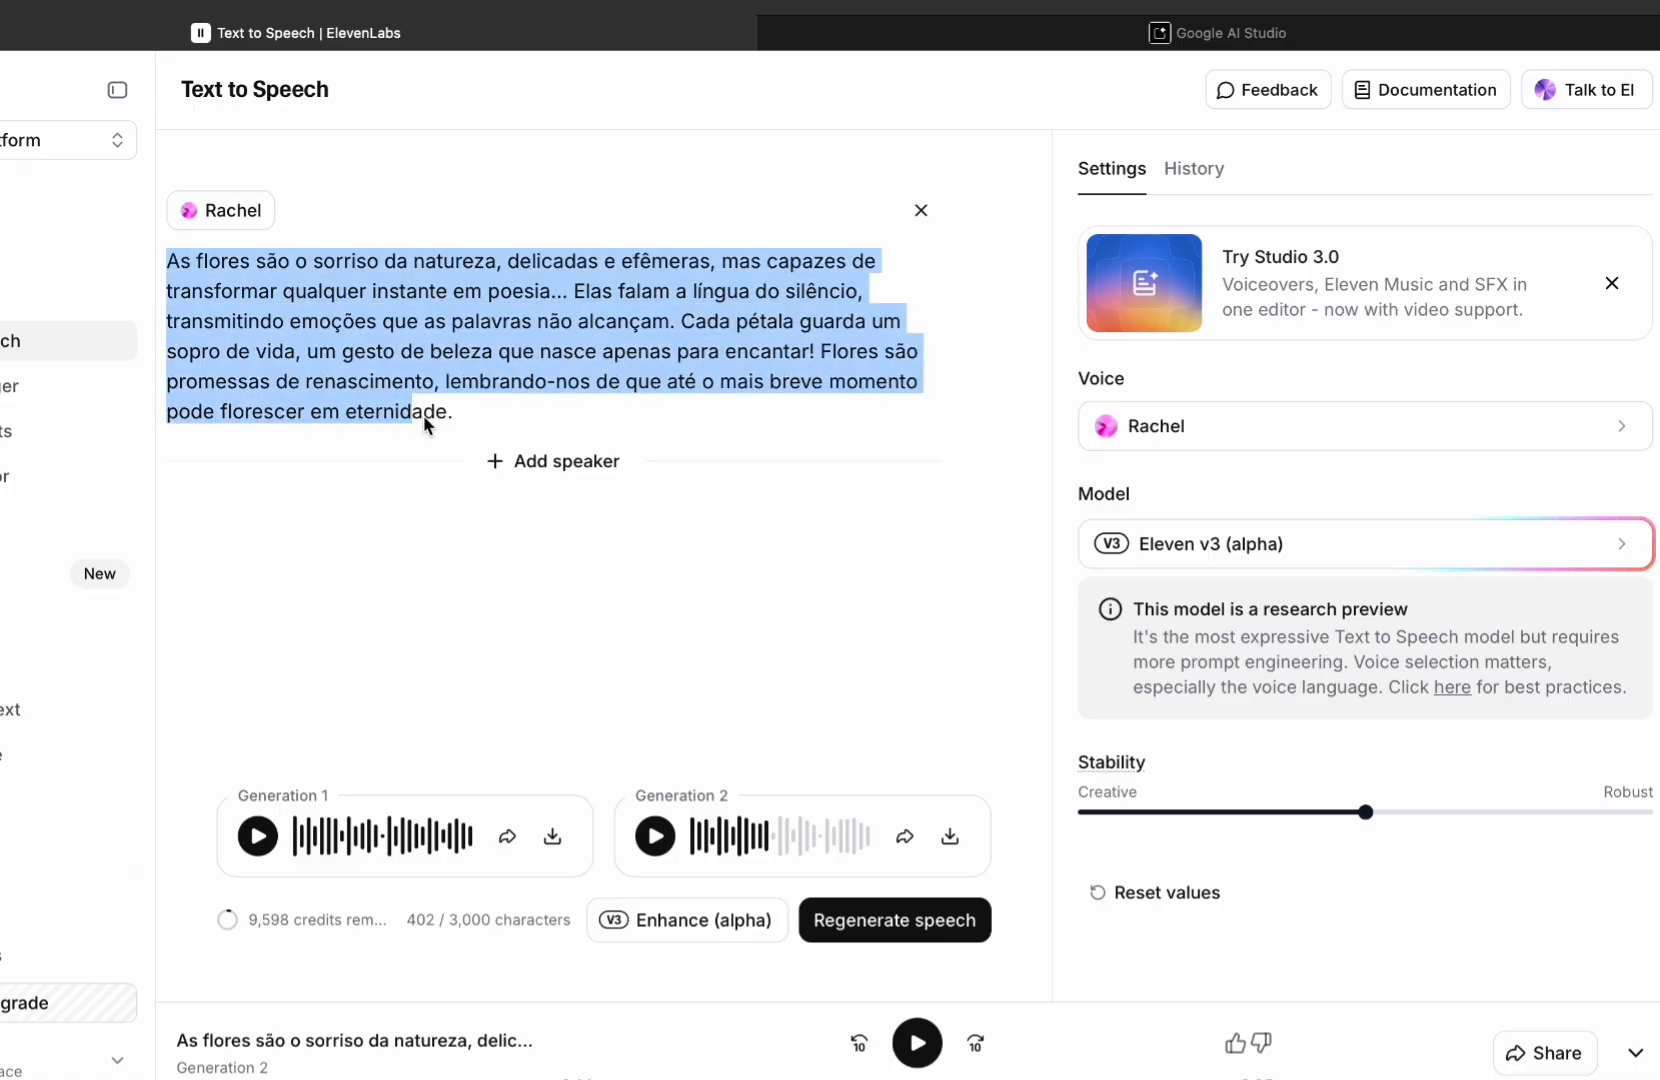
pyautogui.click(1300, 30)
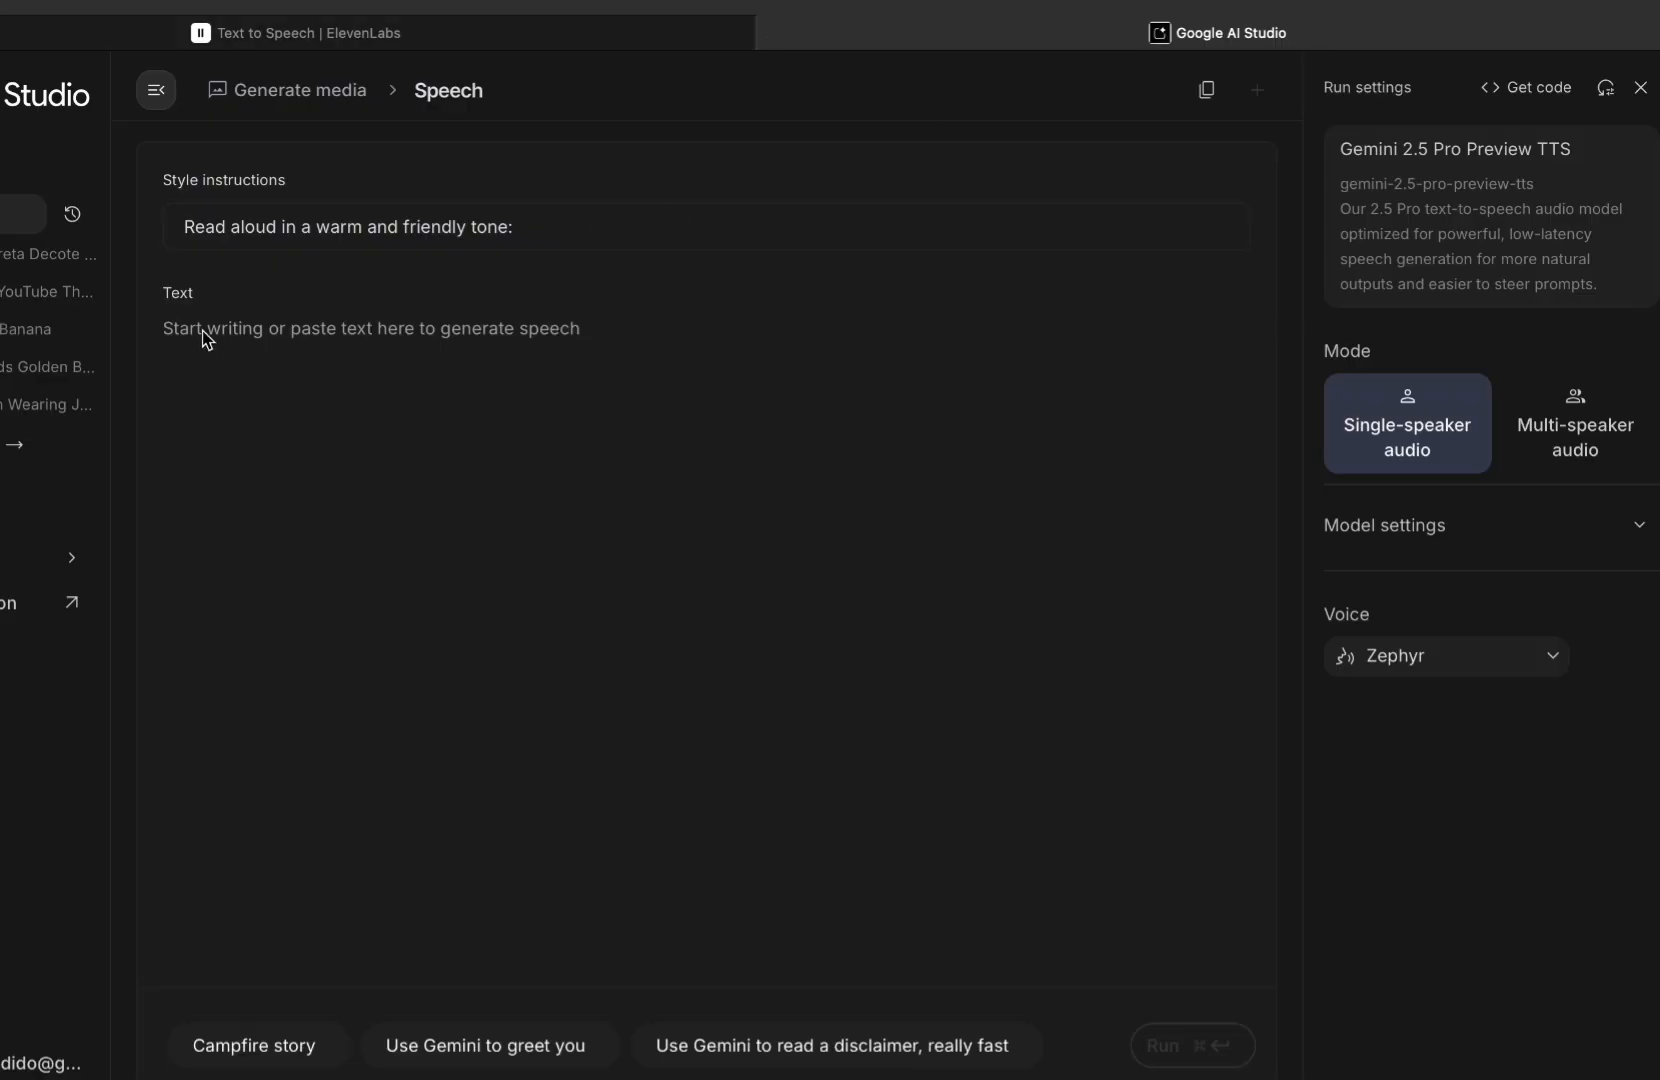
pyautogui.click(407, 334)
pyautogui.press('super+v')
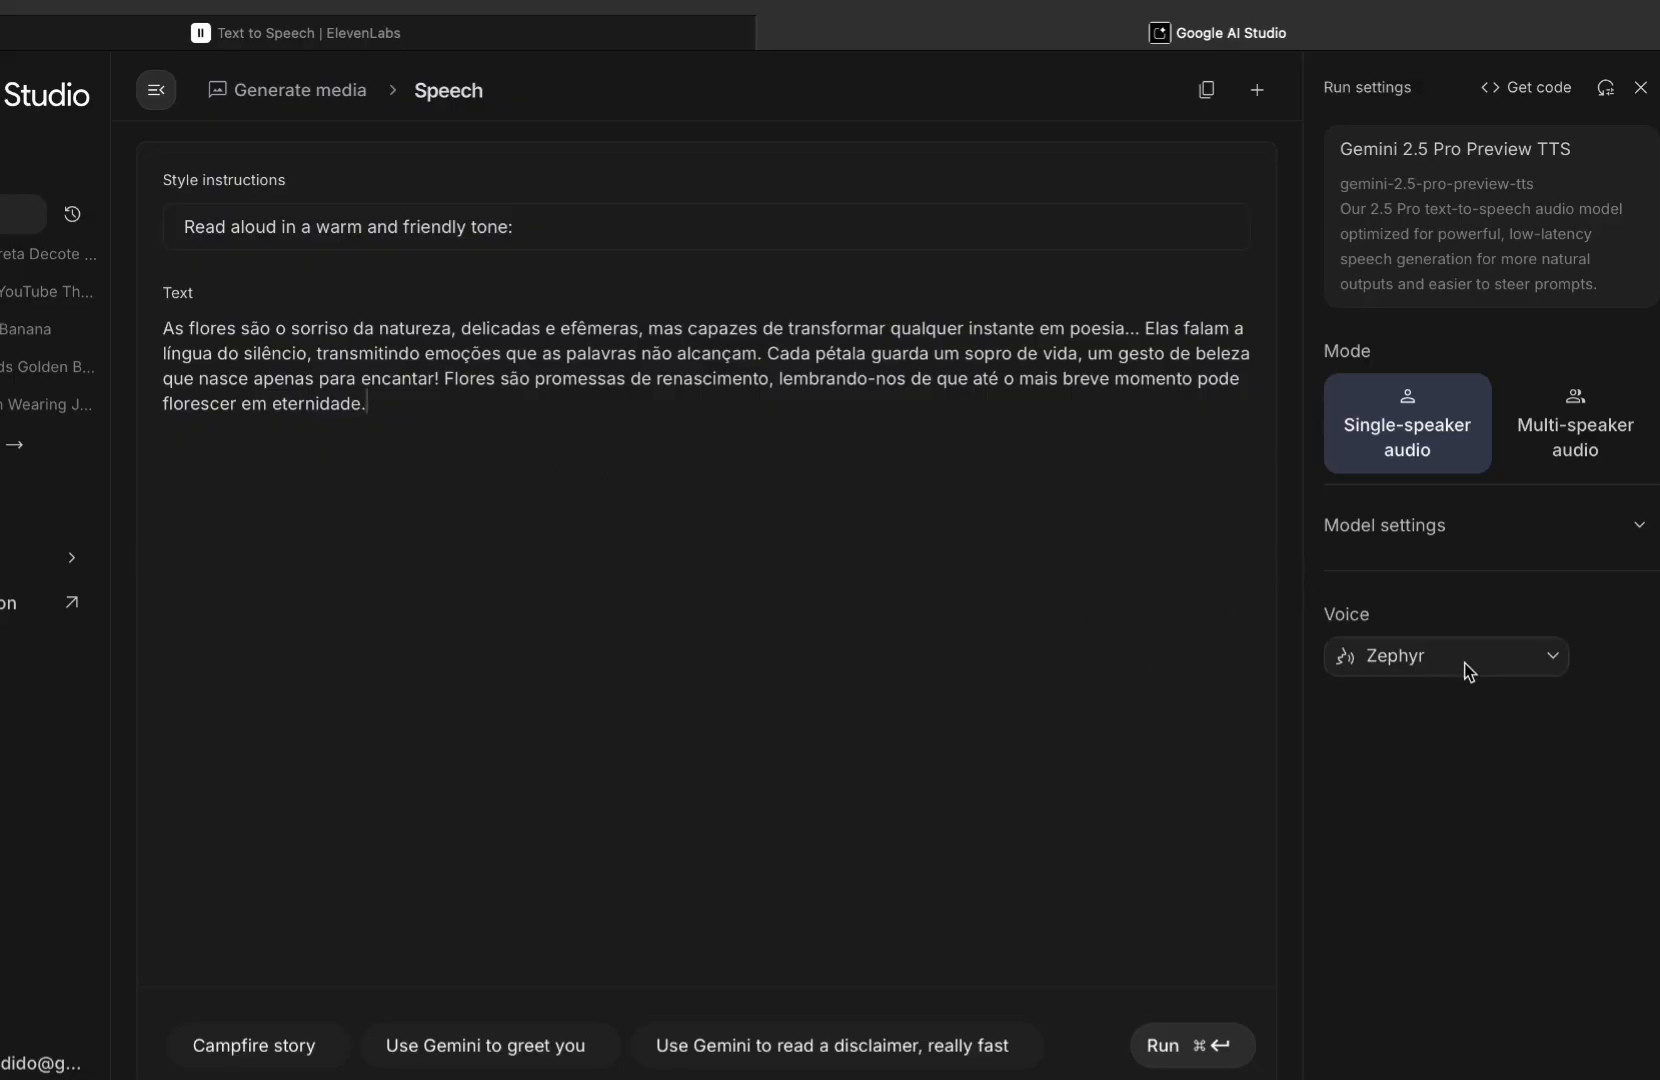
# Step: Preview several voices, including Charon, Kore and Despina, and set the voice to Despina
pyautogui.click(1555, 666)
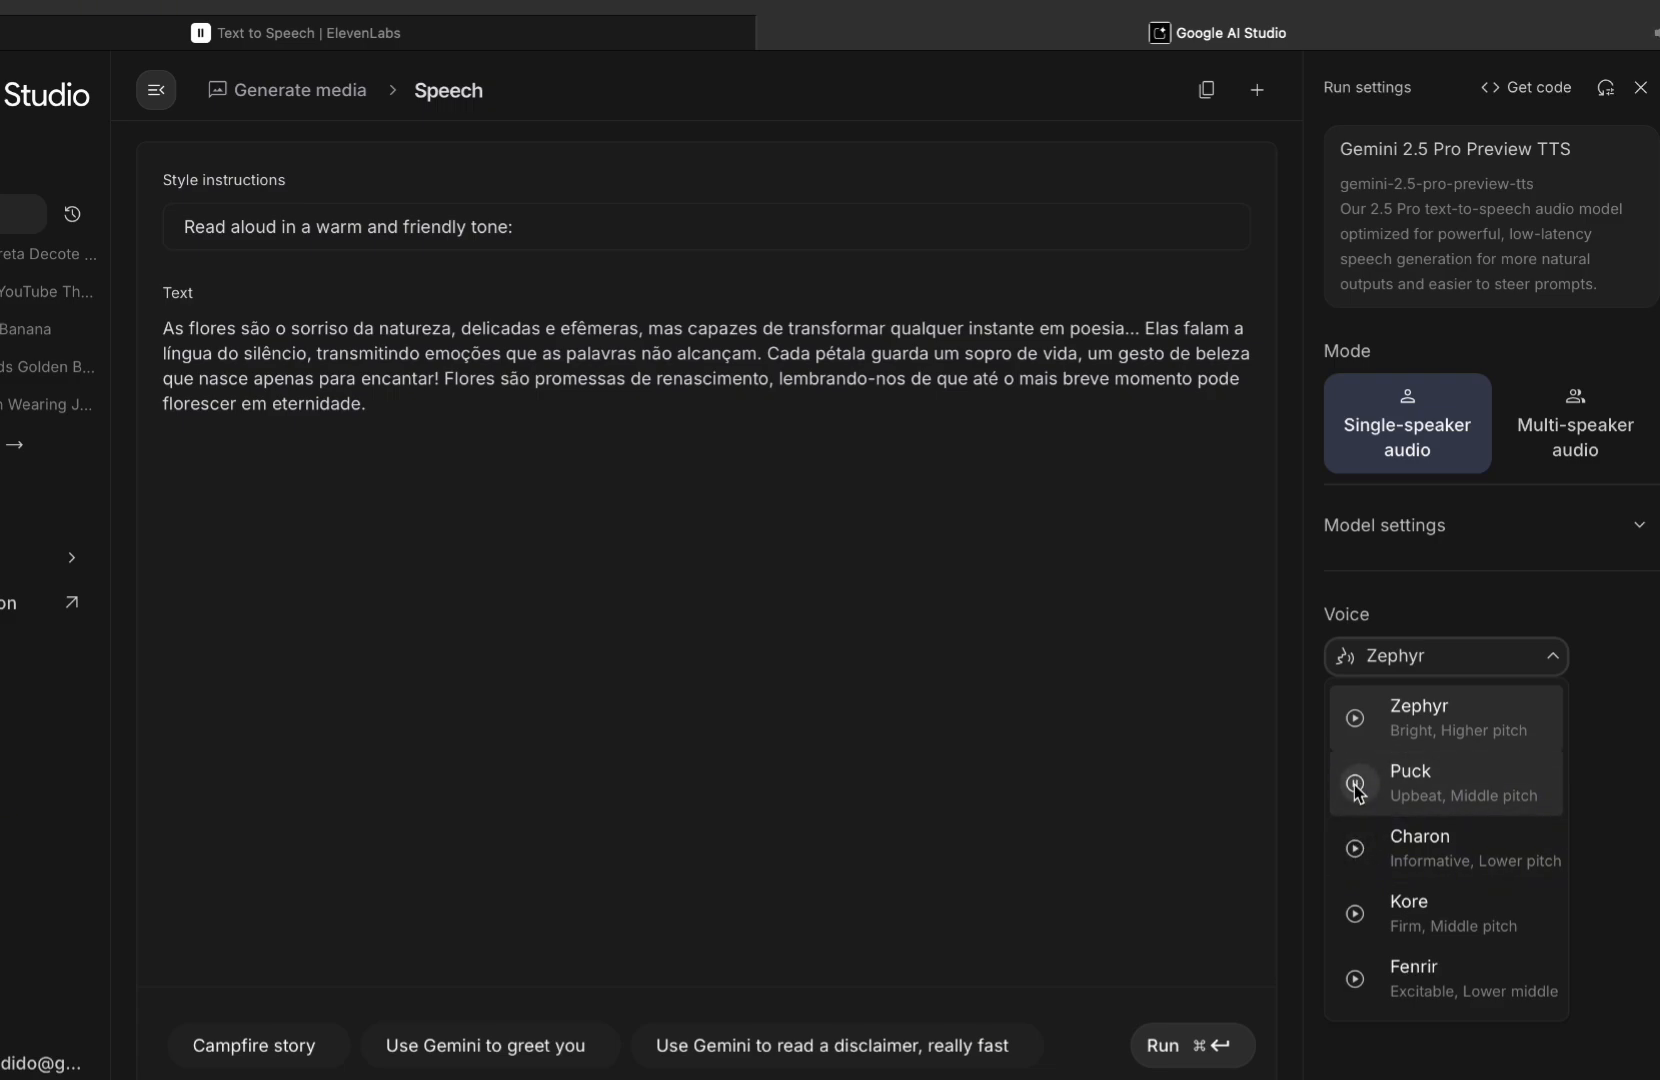
pyautogui.click(1357, 849)
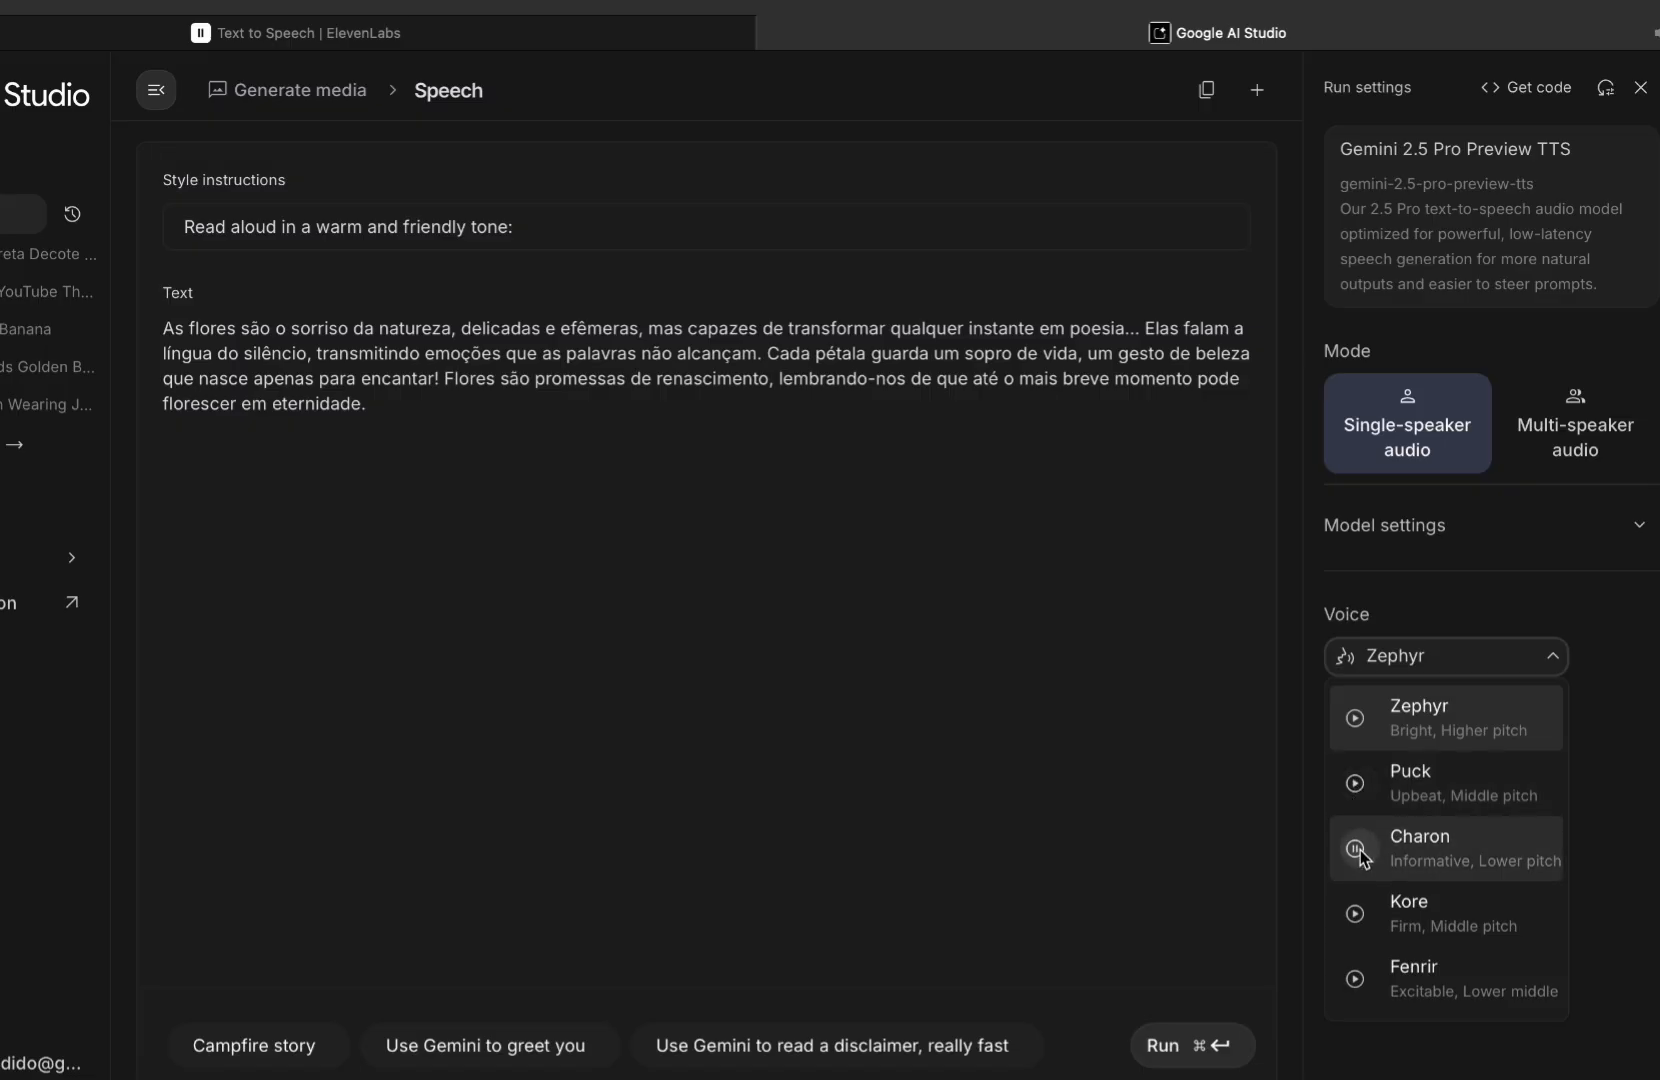
pyautogui.click(1358, 918)
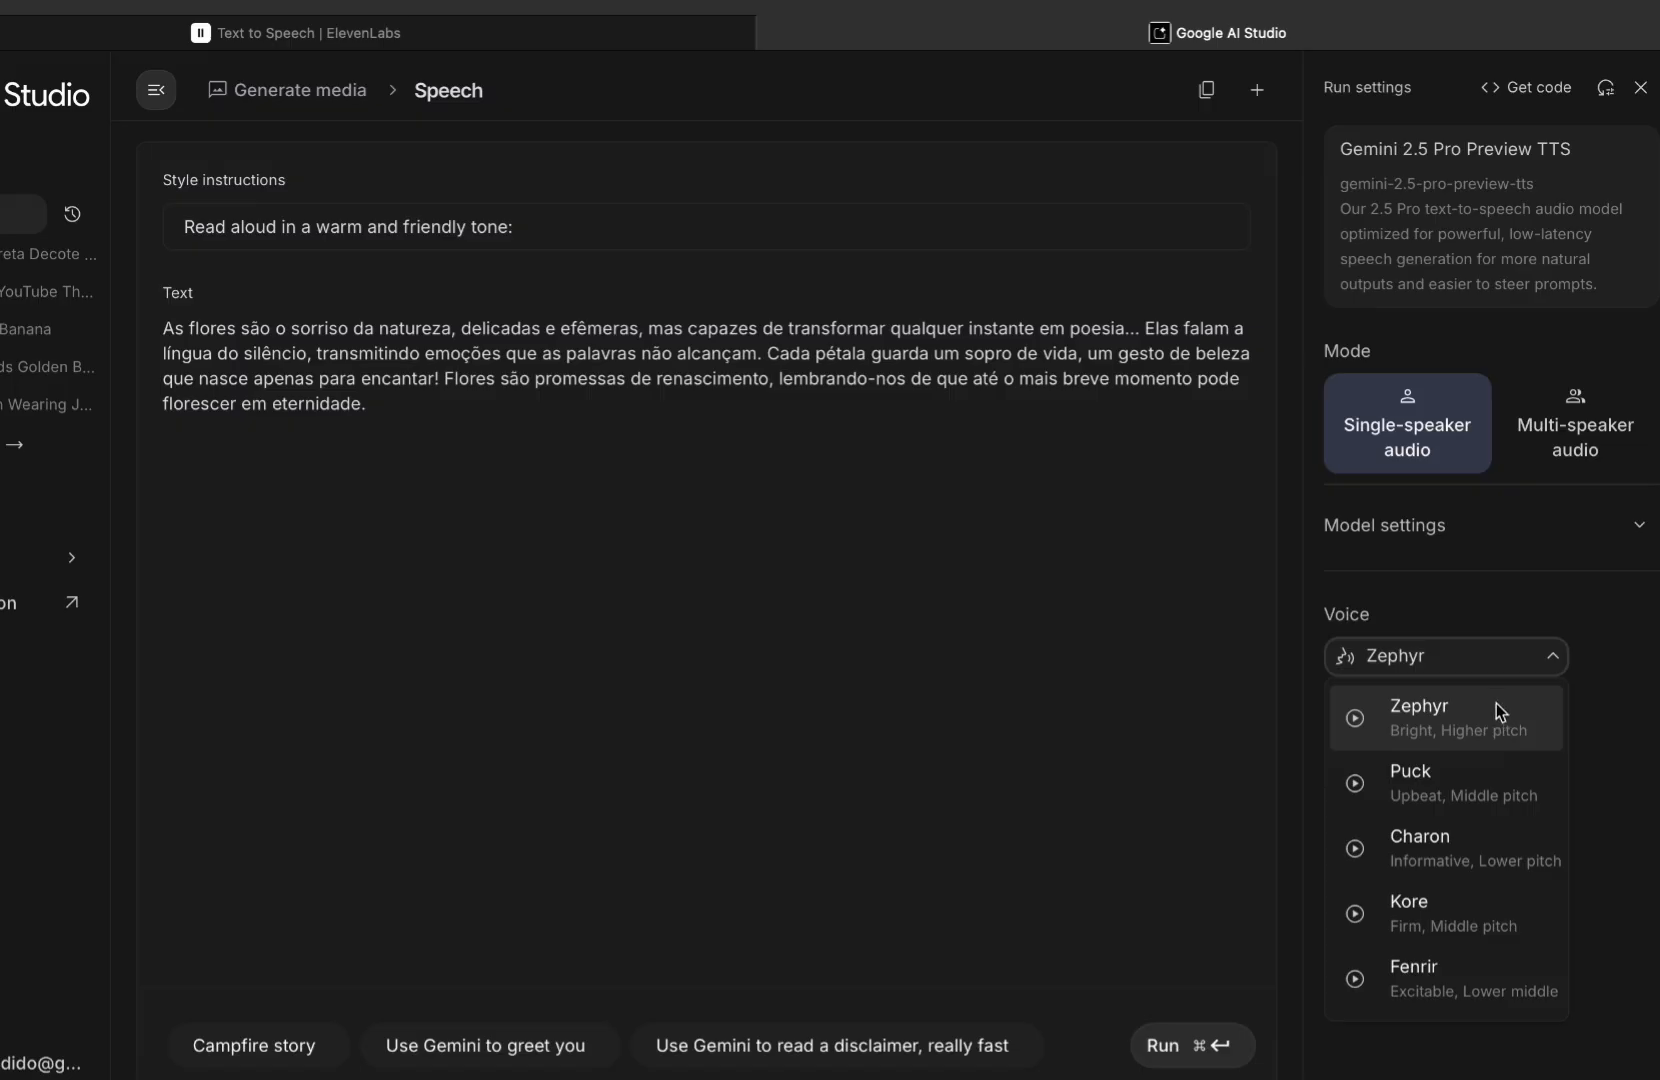
pyautogui.scroll(-4, 1408, 912)
pyautogui.scroll(-5, 1408, 912)
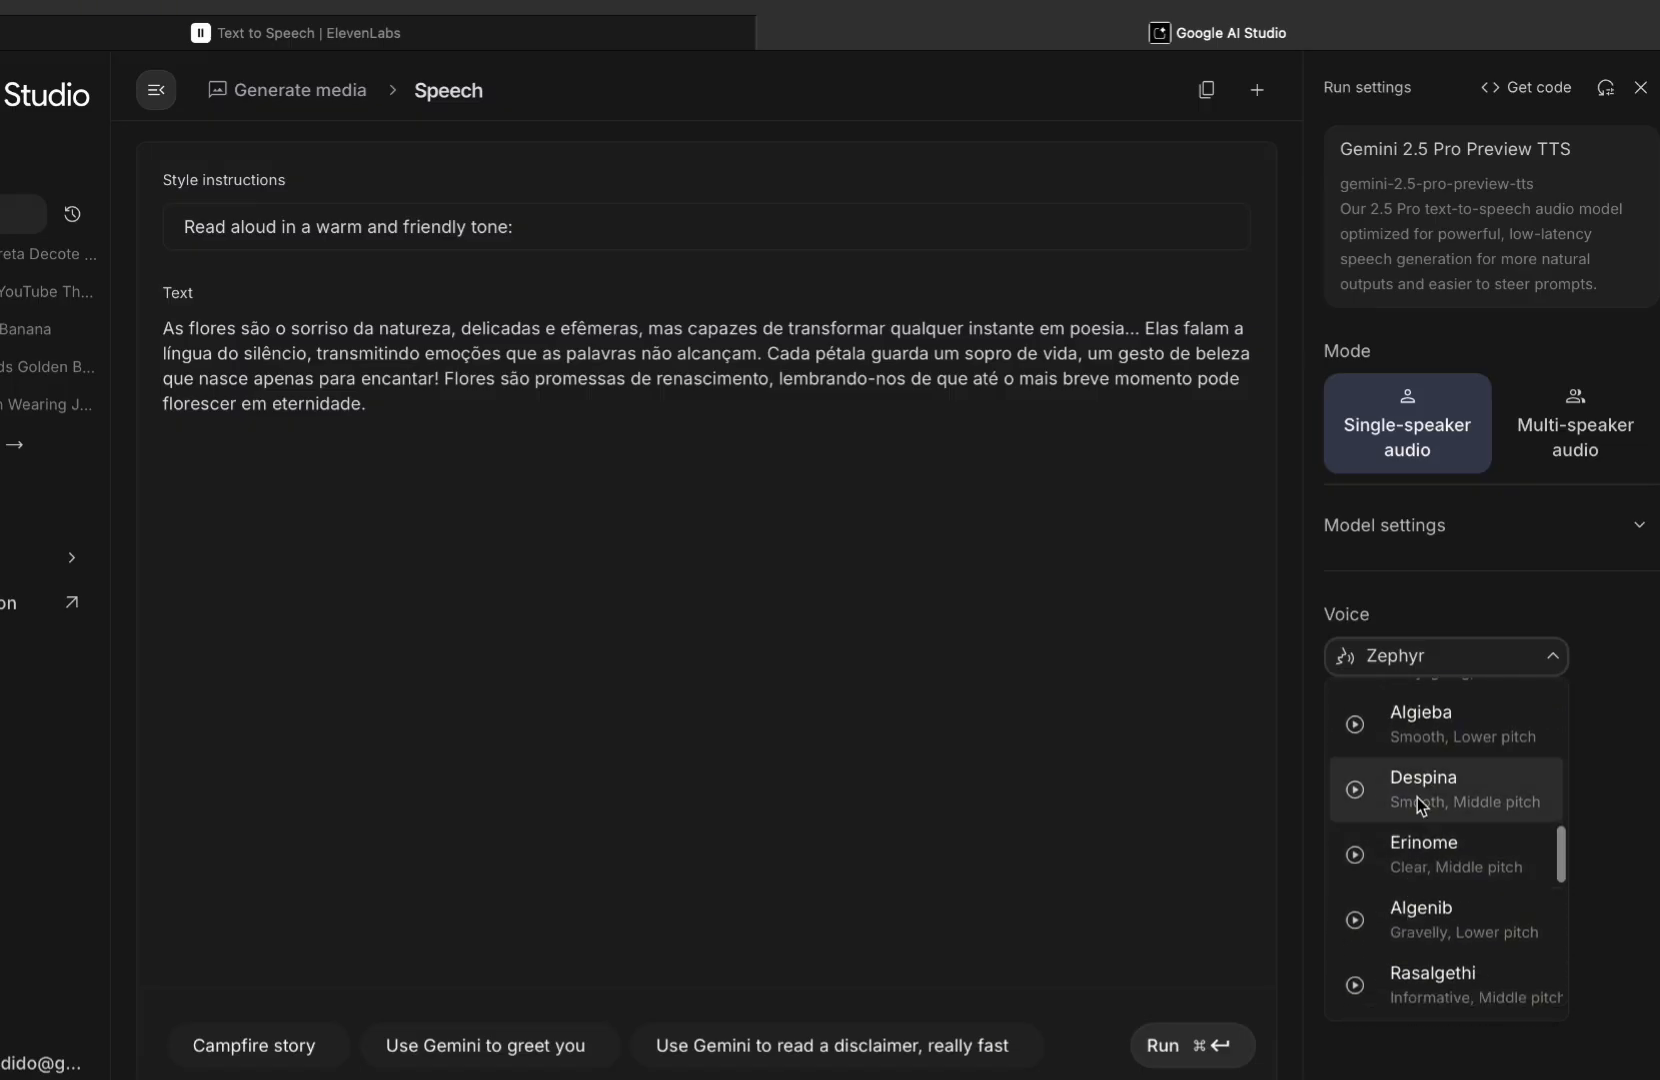
pyautogui.click(1356, 792)
pyautogui.click(1499, 787)
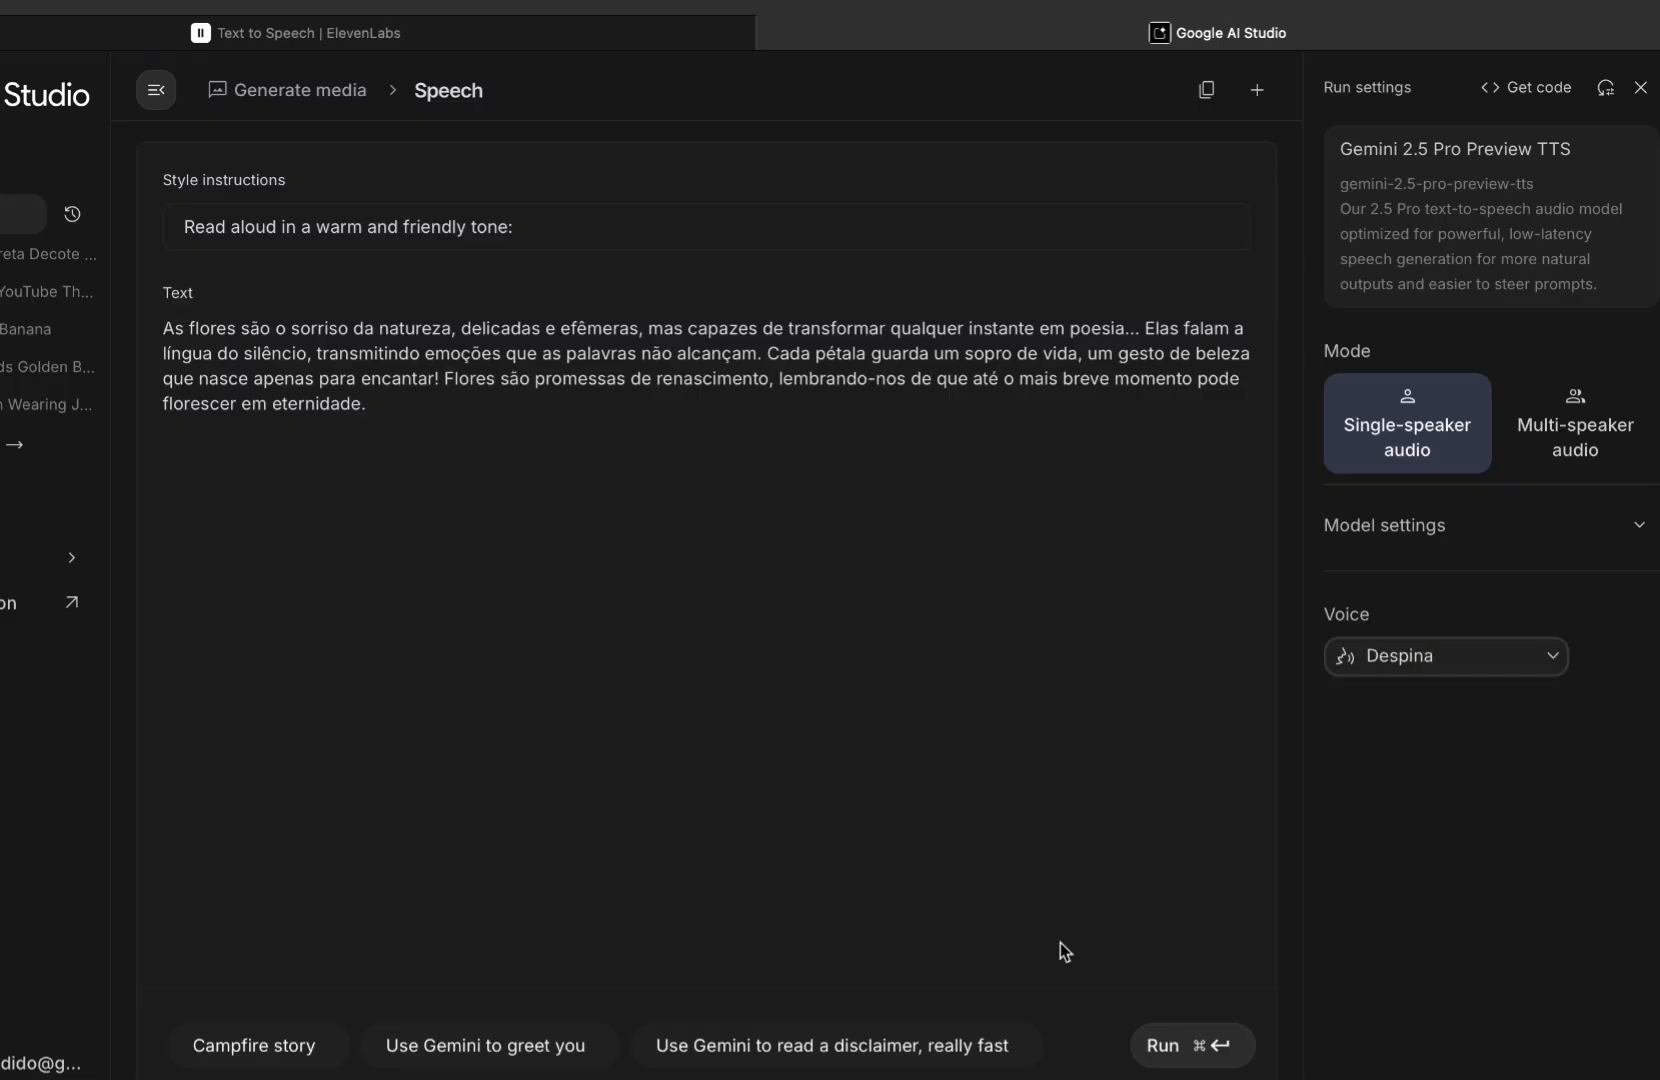
# Step: Generate the single-speaker audio for the flower text and listen to it at a higher volume
pyautogui.click(1169, 1049)
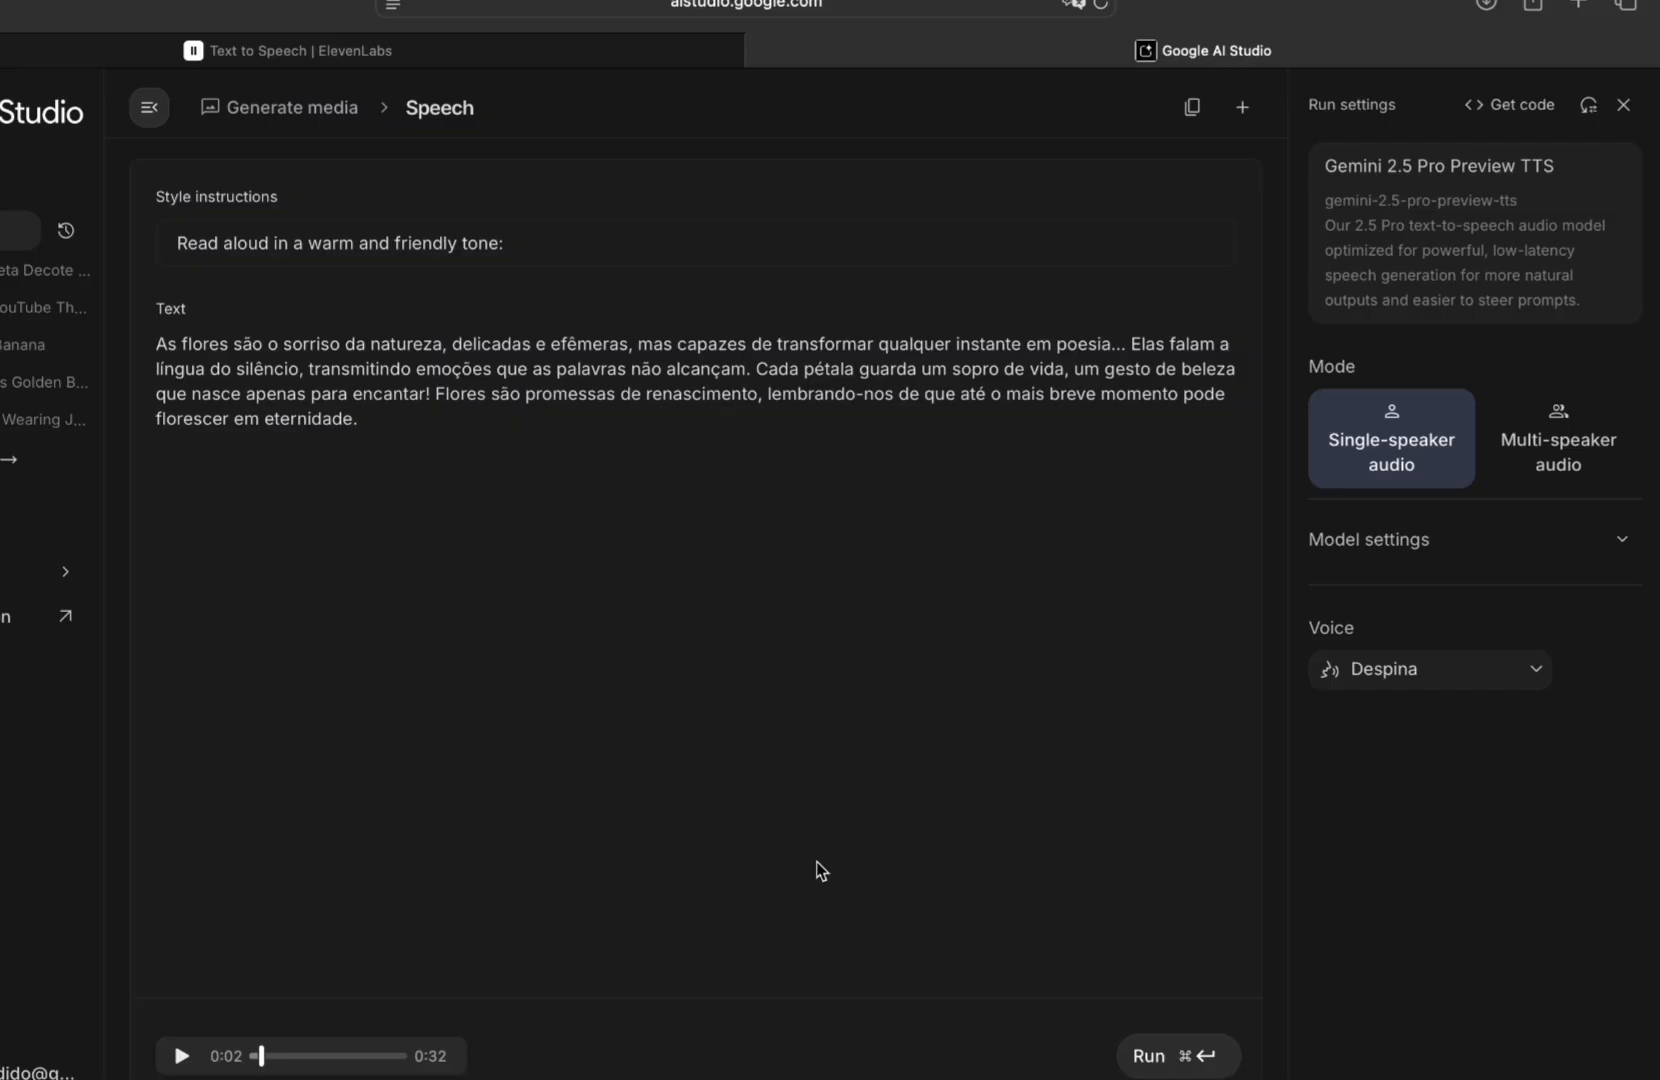
pyautogui.click(181, 1056)
pyautogui.press('XF86AudioRaiseVolume')
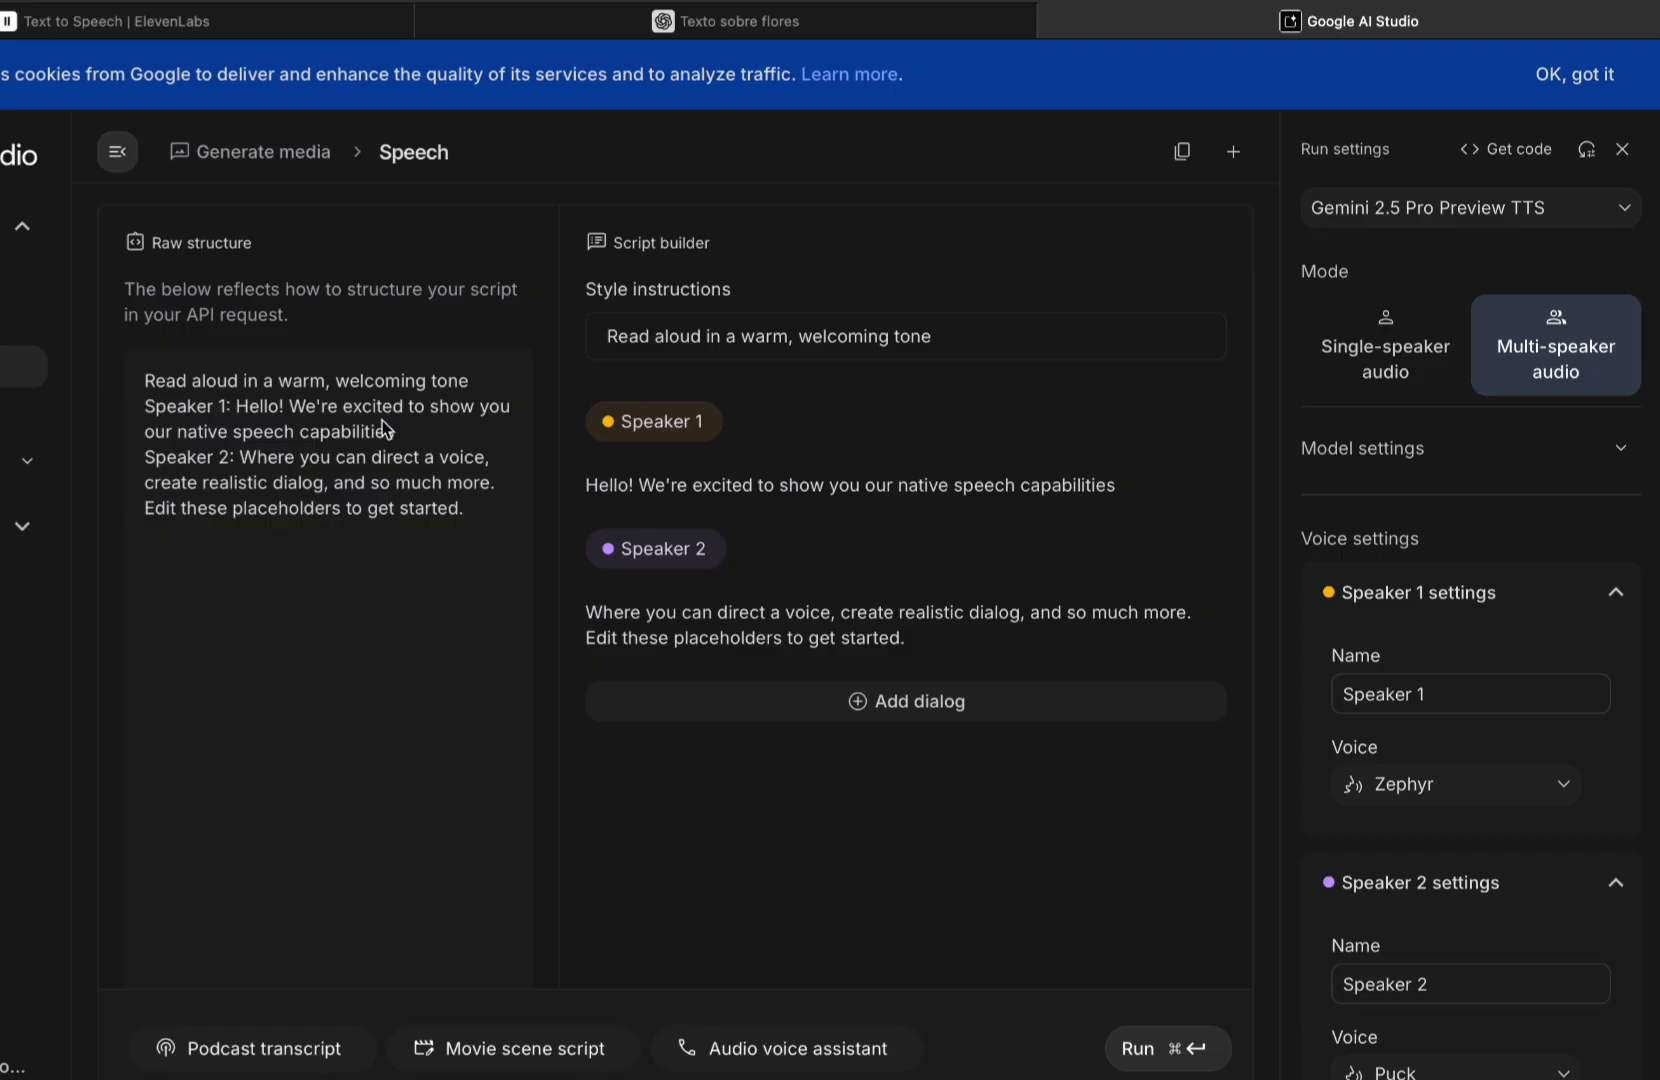
# Step: Clear the placeholder two-speaker script and replace both speaker names with the dialogue characters' first names
pyautogui.moveTo(179, 386); pyautogui.dragTo(490, 535)
pyautogui.press('BackSpace')
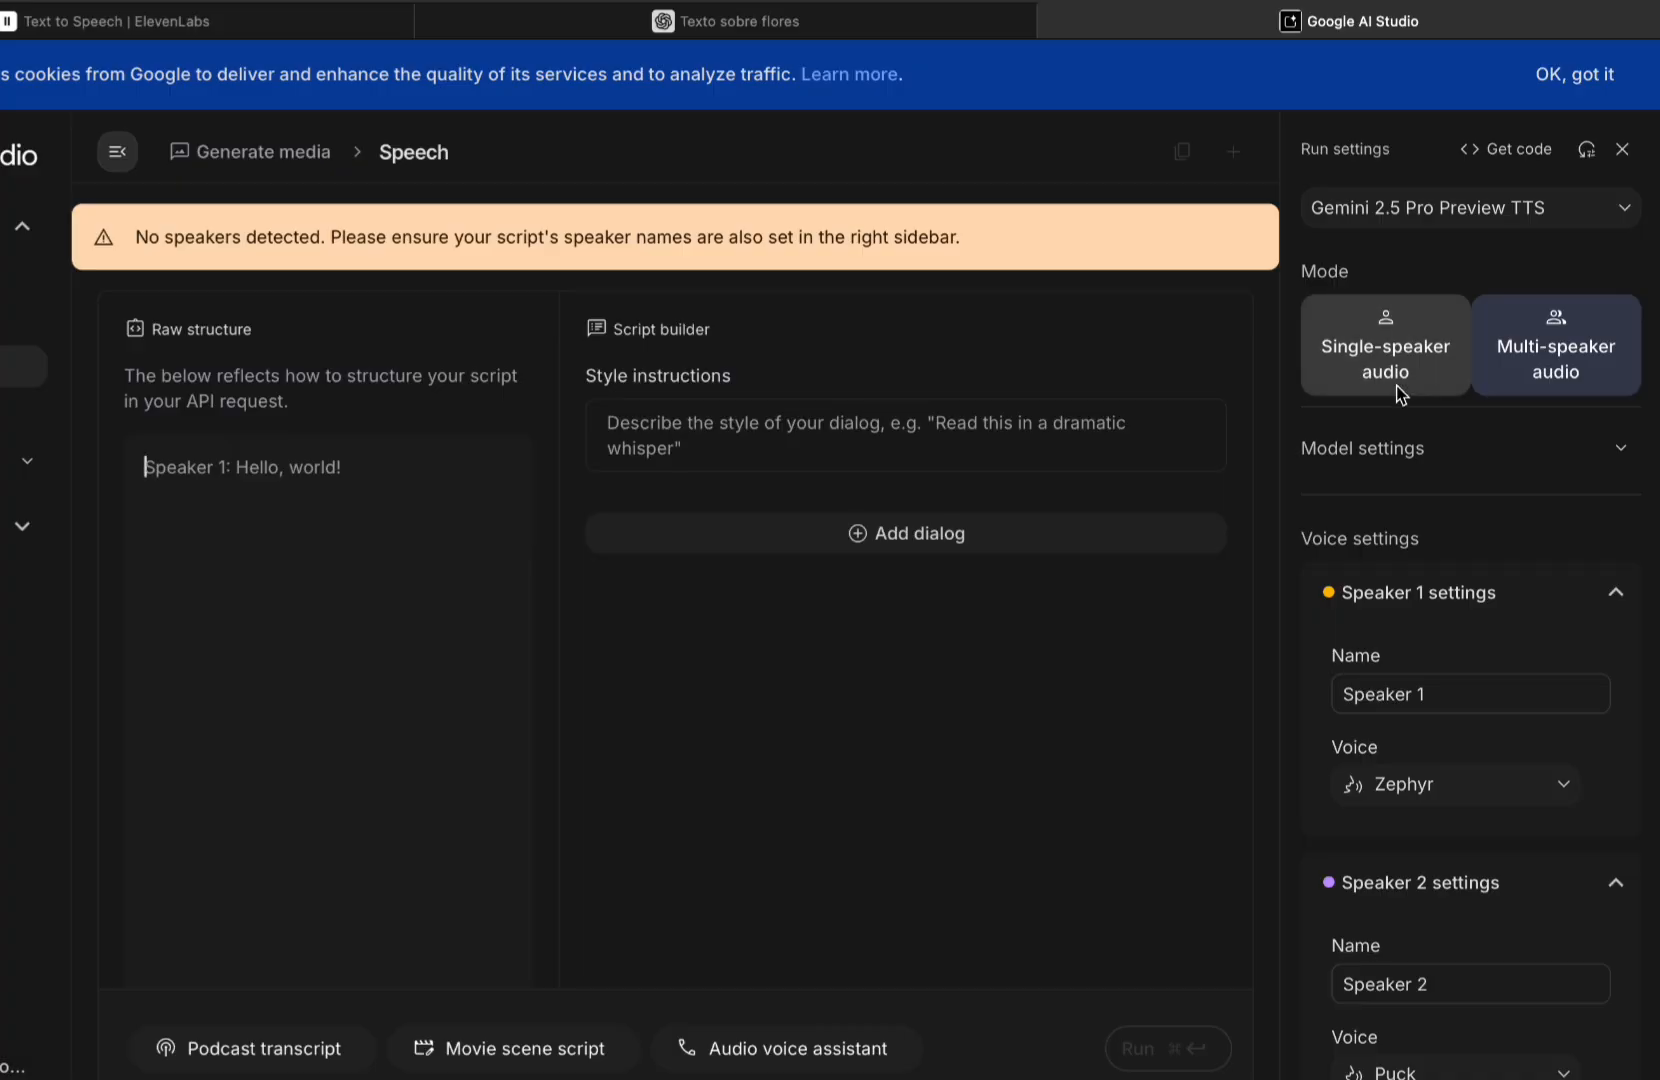
pyautogui.click(1447, 695)
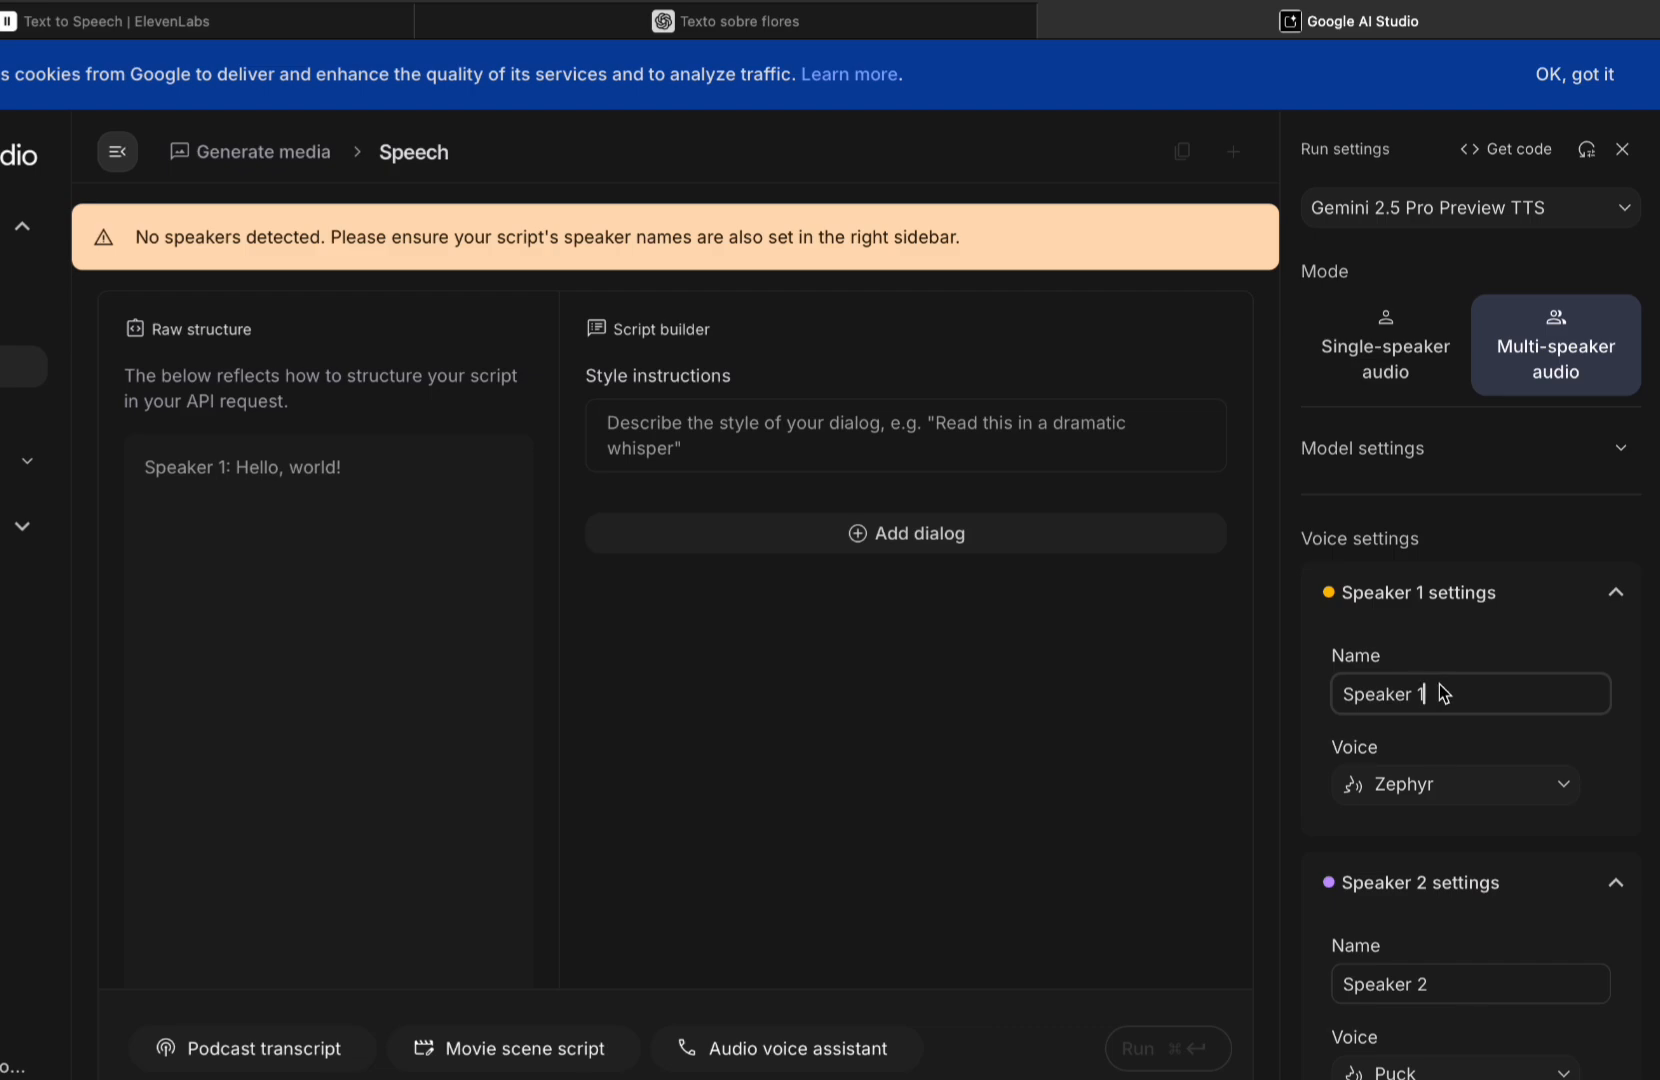
pyautogui.moveTo(1440, 684); pyautogui.dragTo(1312, 688)
pyautogui.press('BackSpace')
pyautogui.write('Laura')
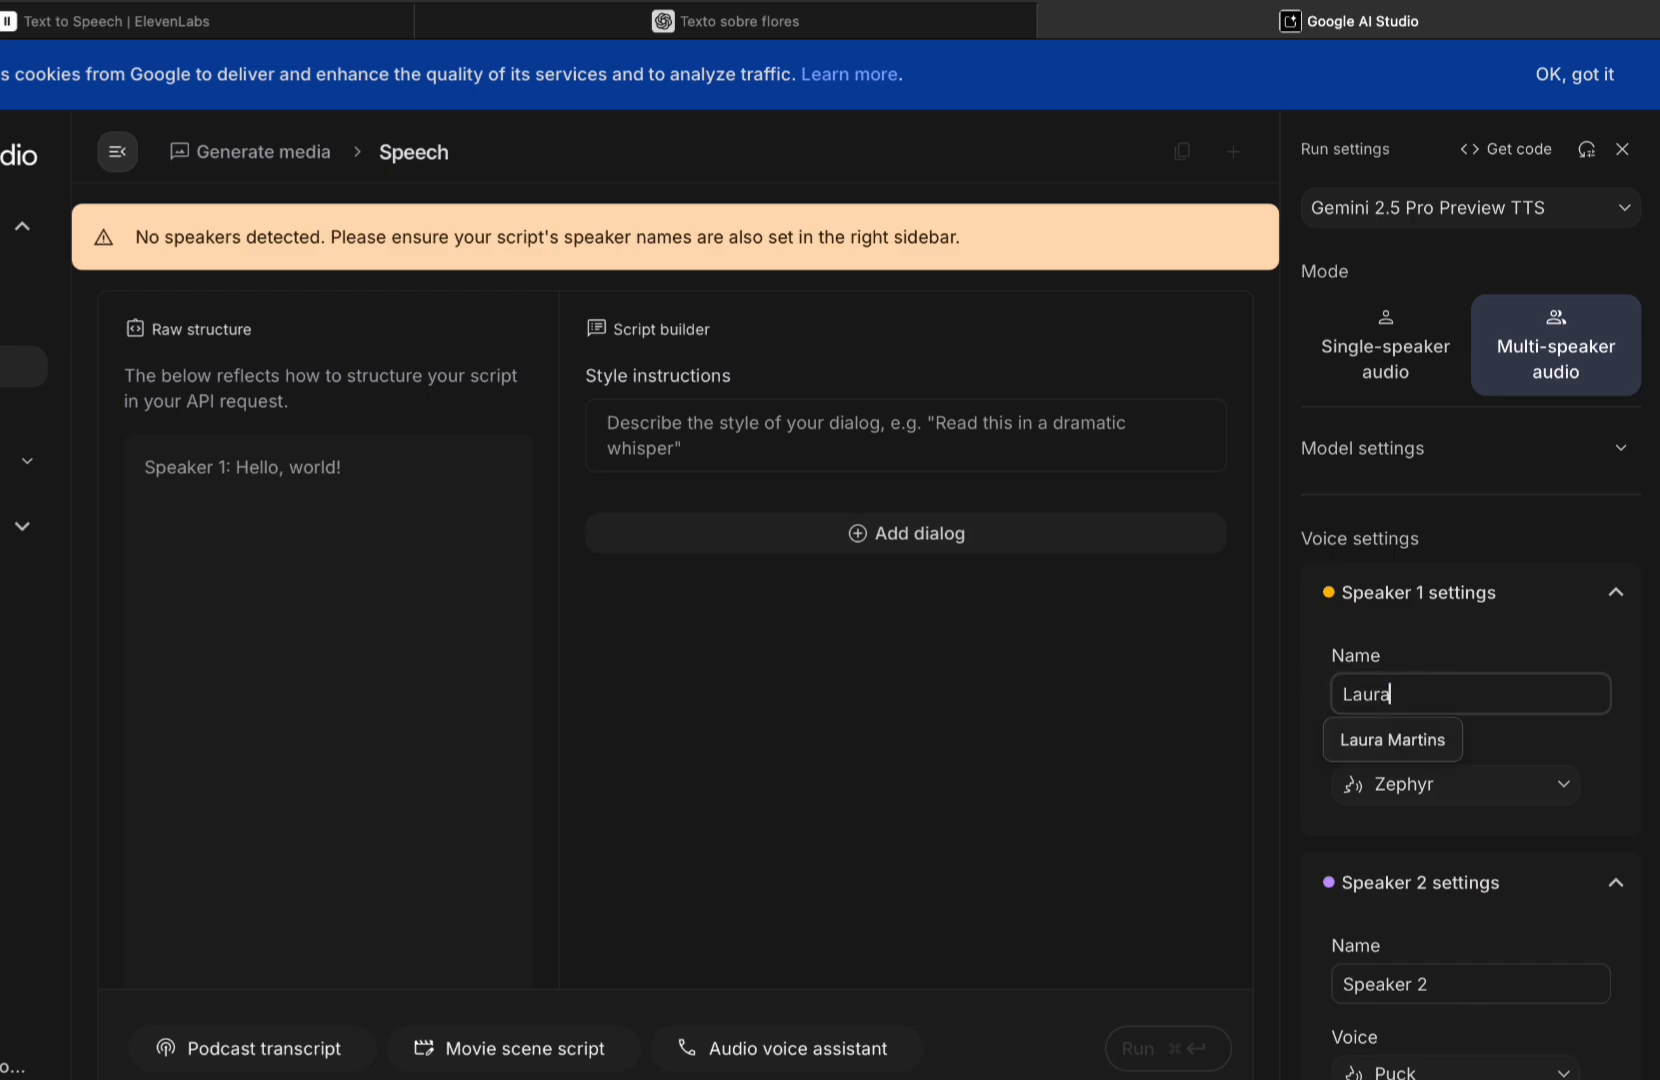
pyautogui.click(1452, 984)
pyautogui.moveTo(1452, 984); pyautogui.dragTo(1323, 990)
pyautogui.write('Ri')
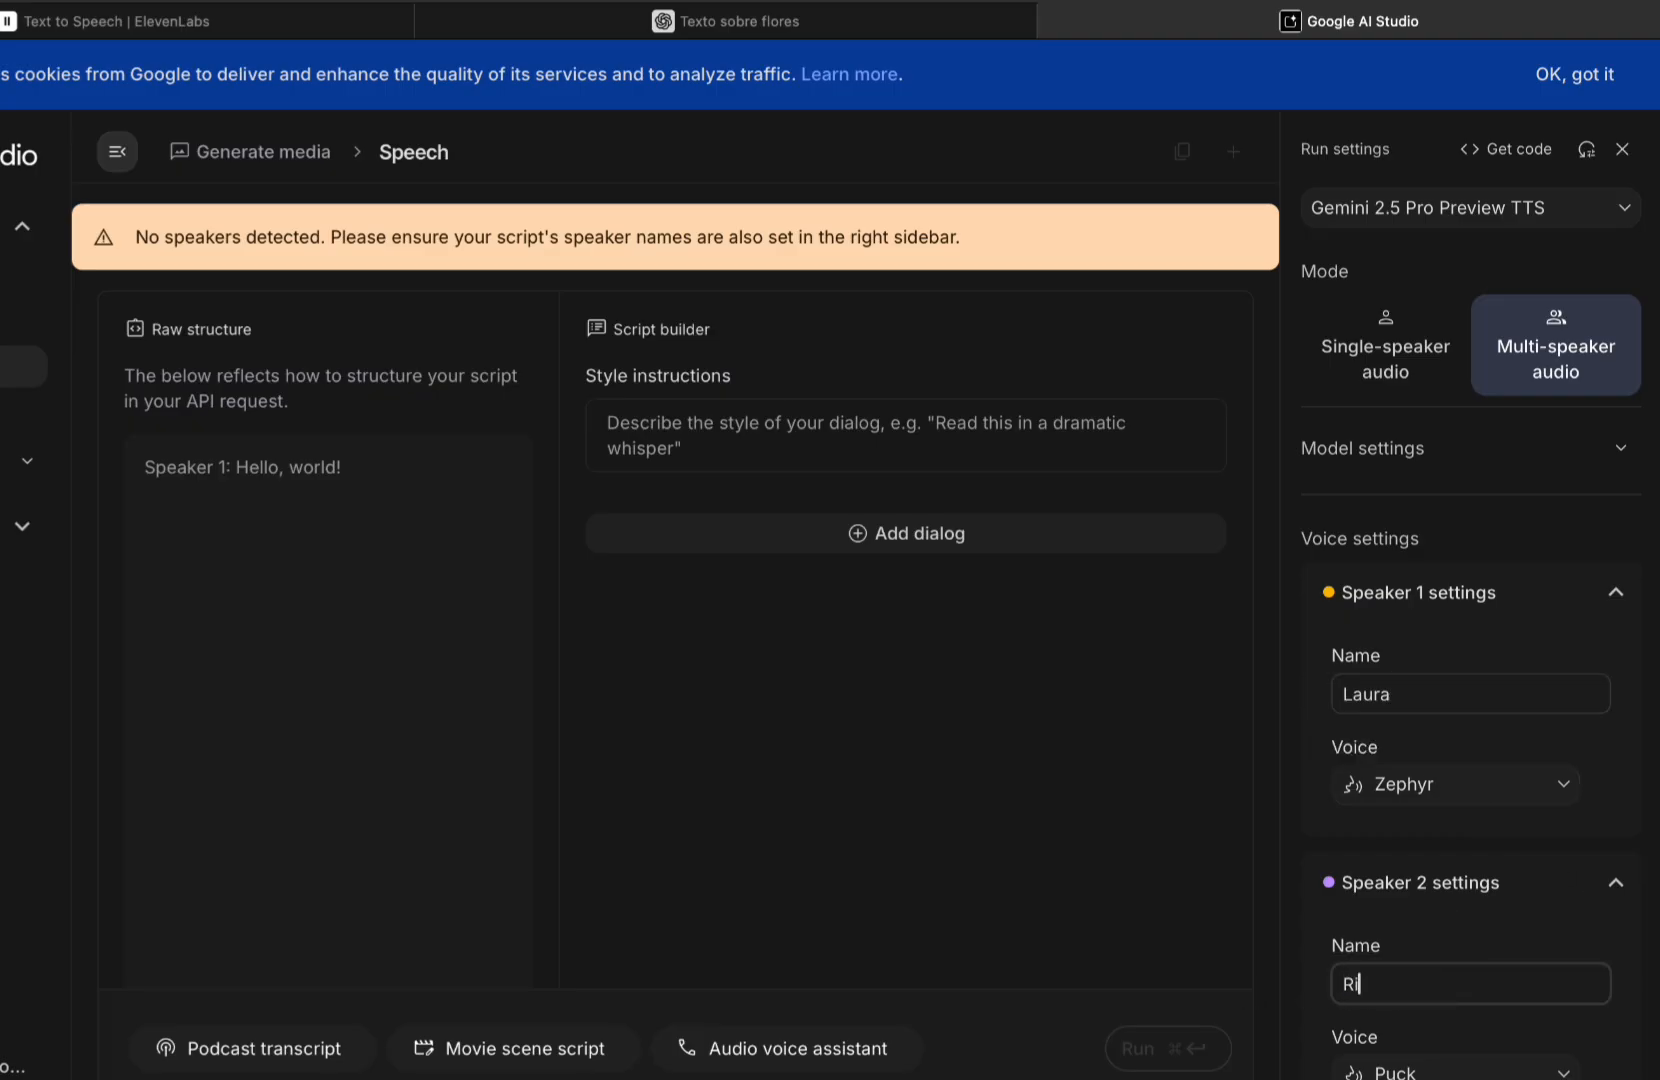
pyautogui.write('cardo')
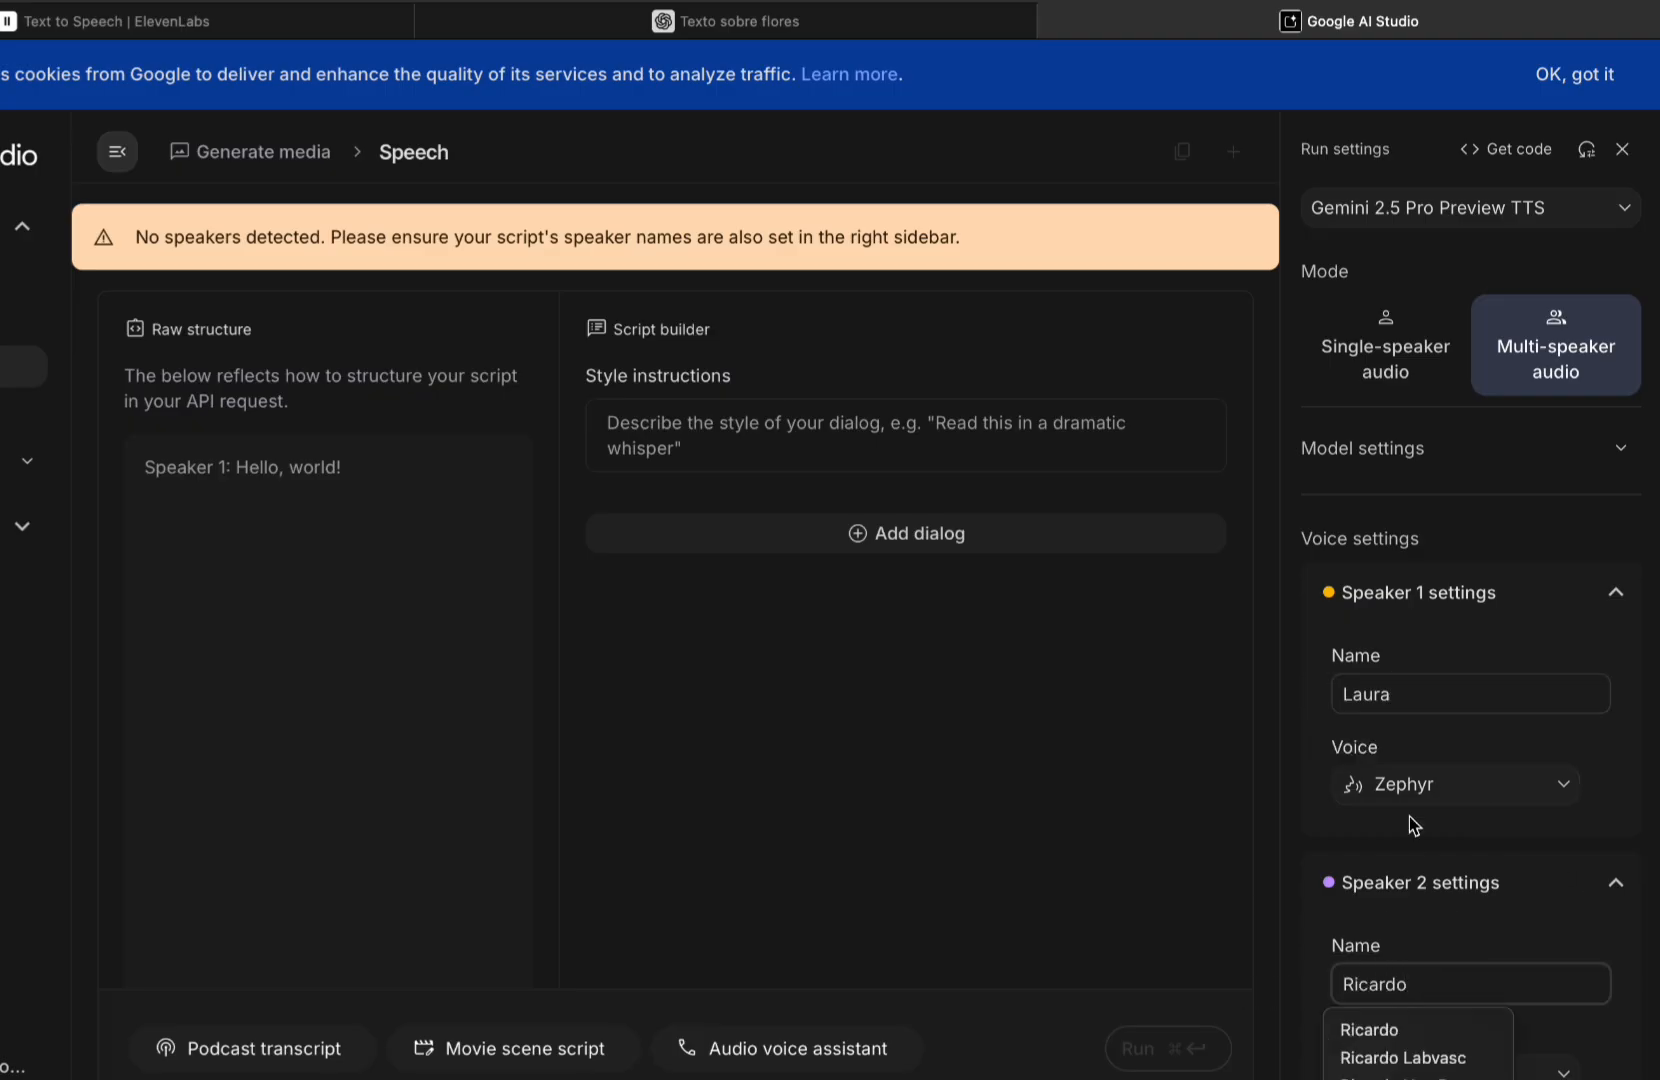
# Step: Preview the Leda voice and assign it to the first speaker
pyautogui.click(1562, 786)
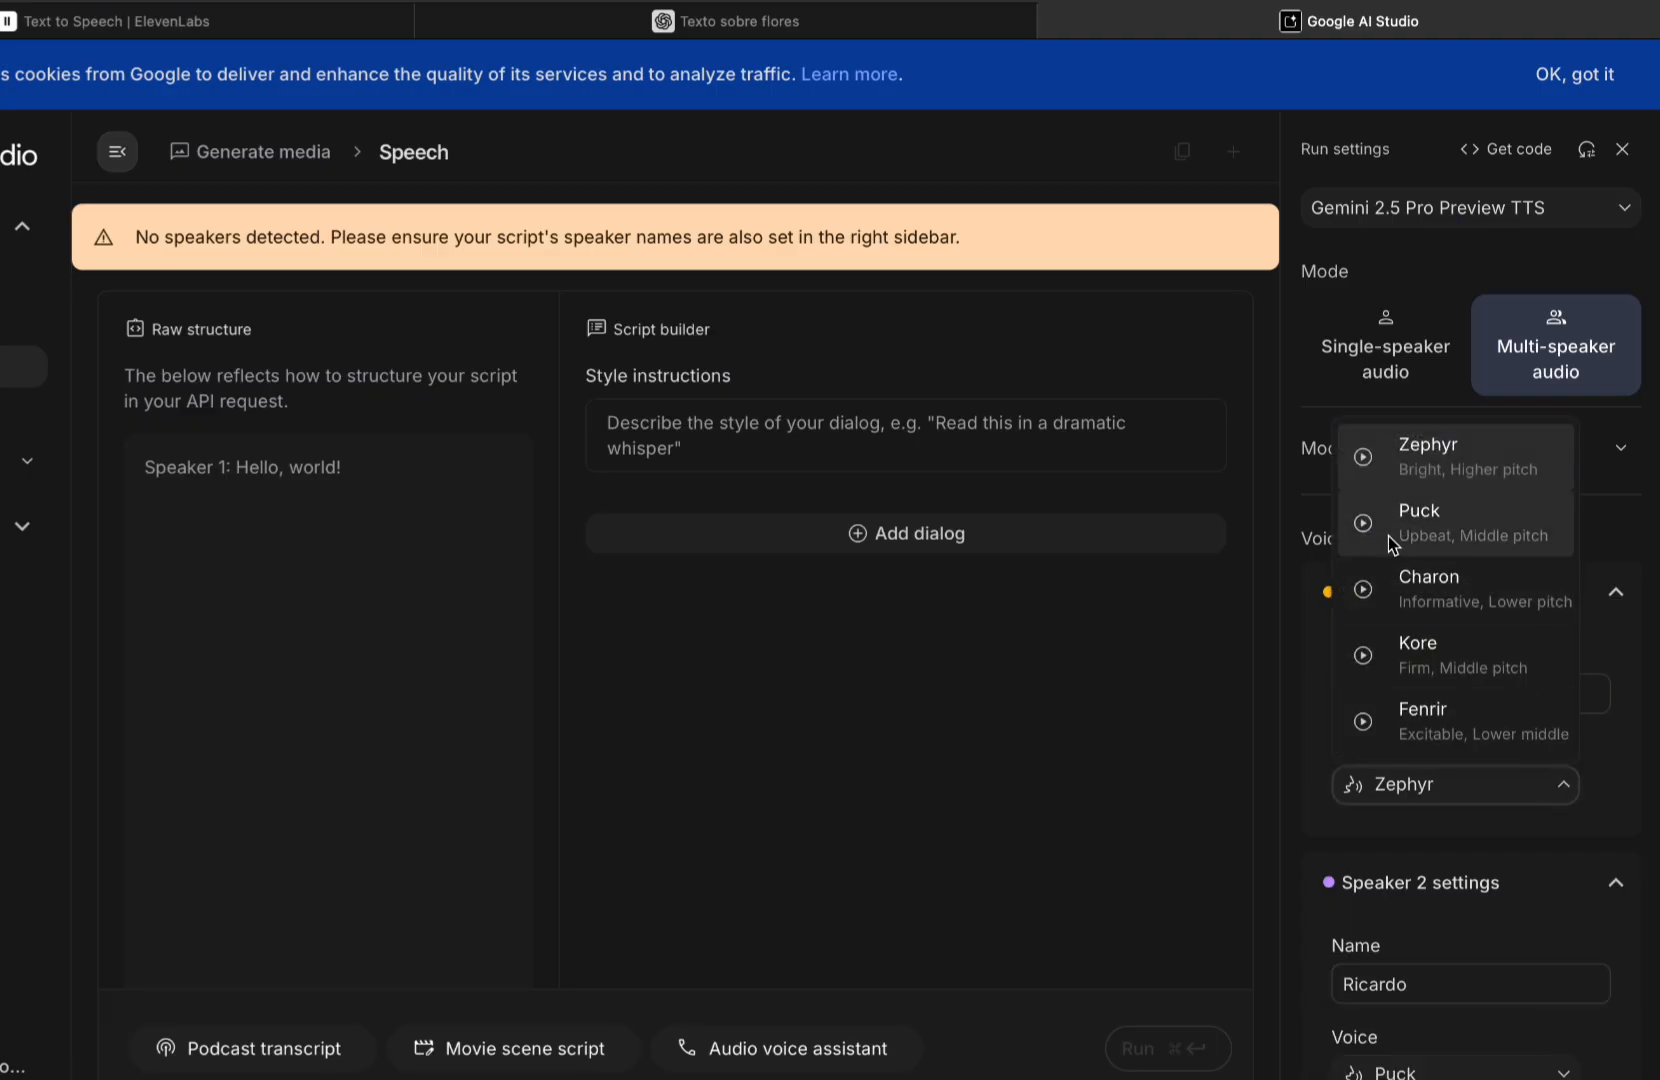
pyautogui.scroll(-2, 1405, 598)
pyautogui.scroll(-1, 1405, 598)
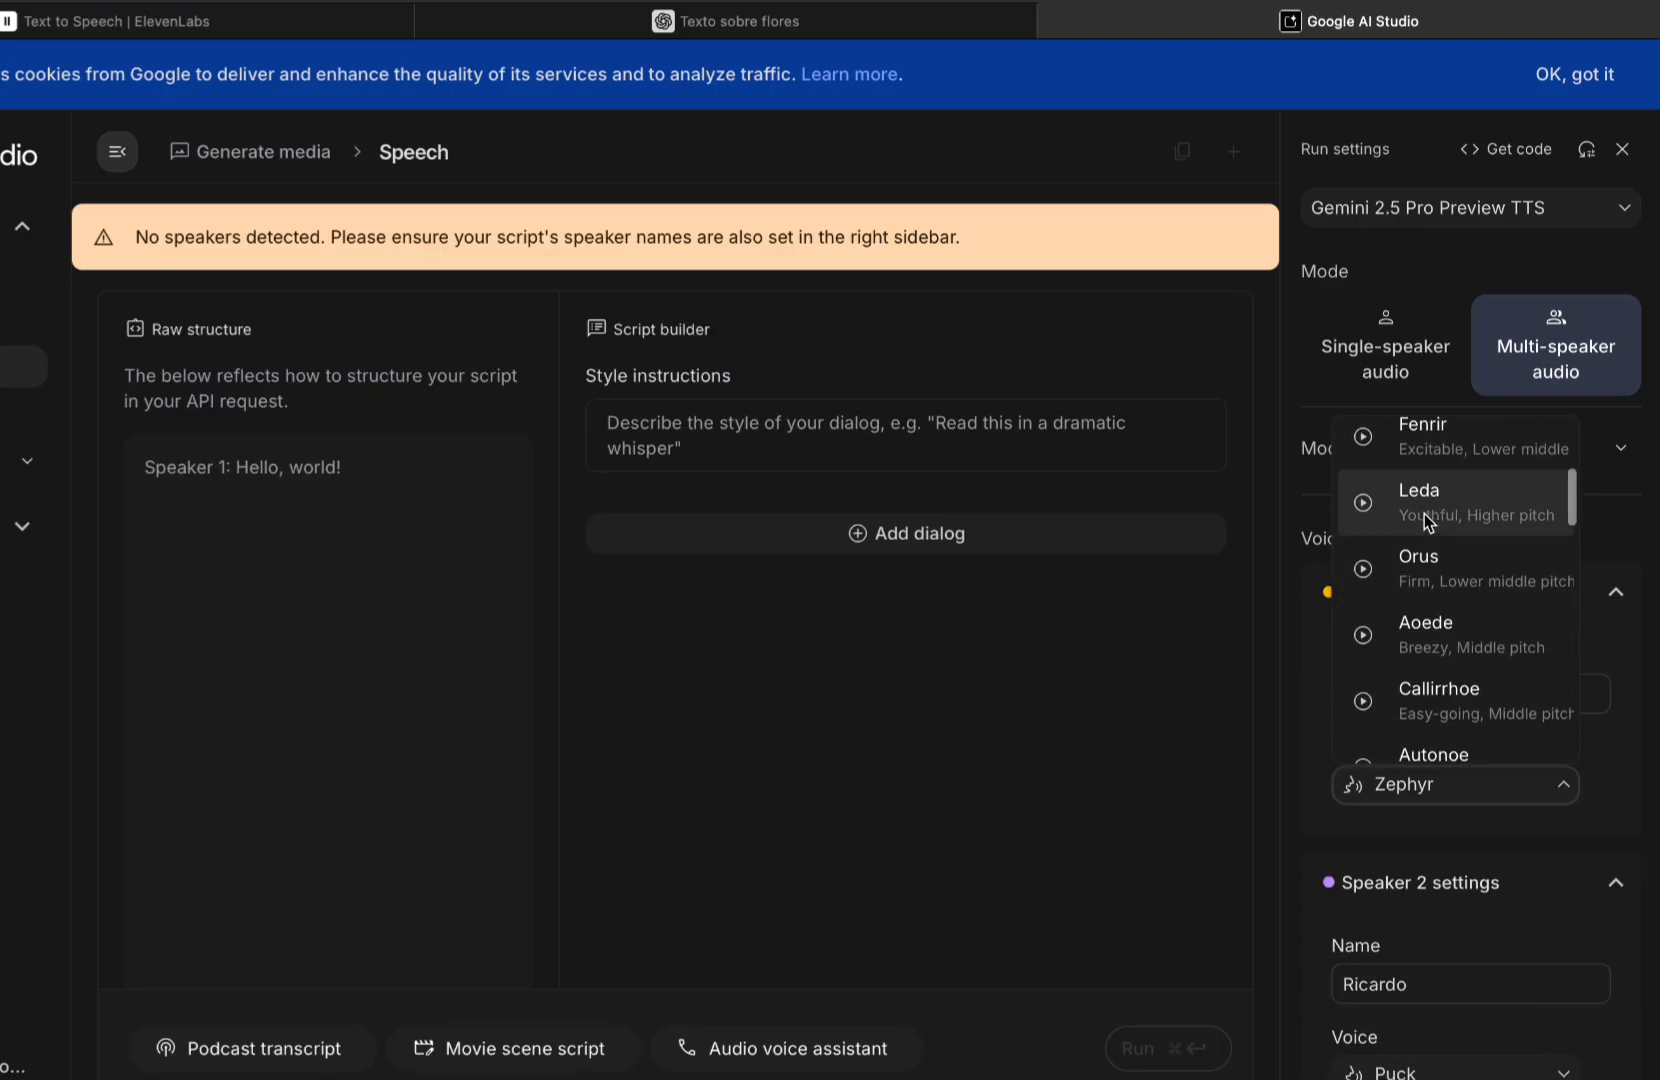
pyautogui.click(1364, 506)
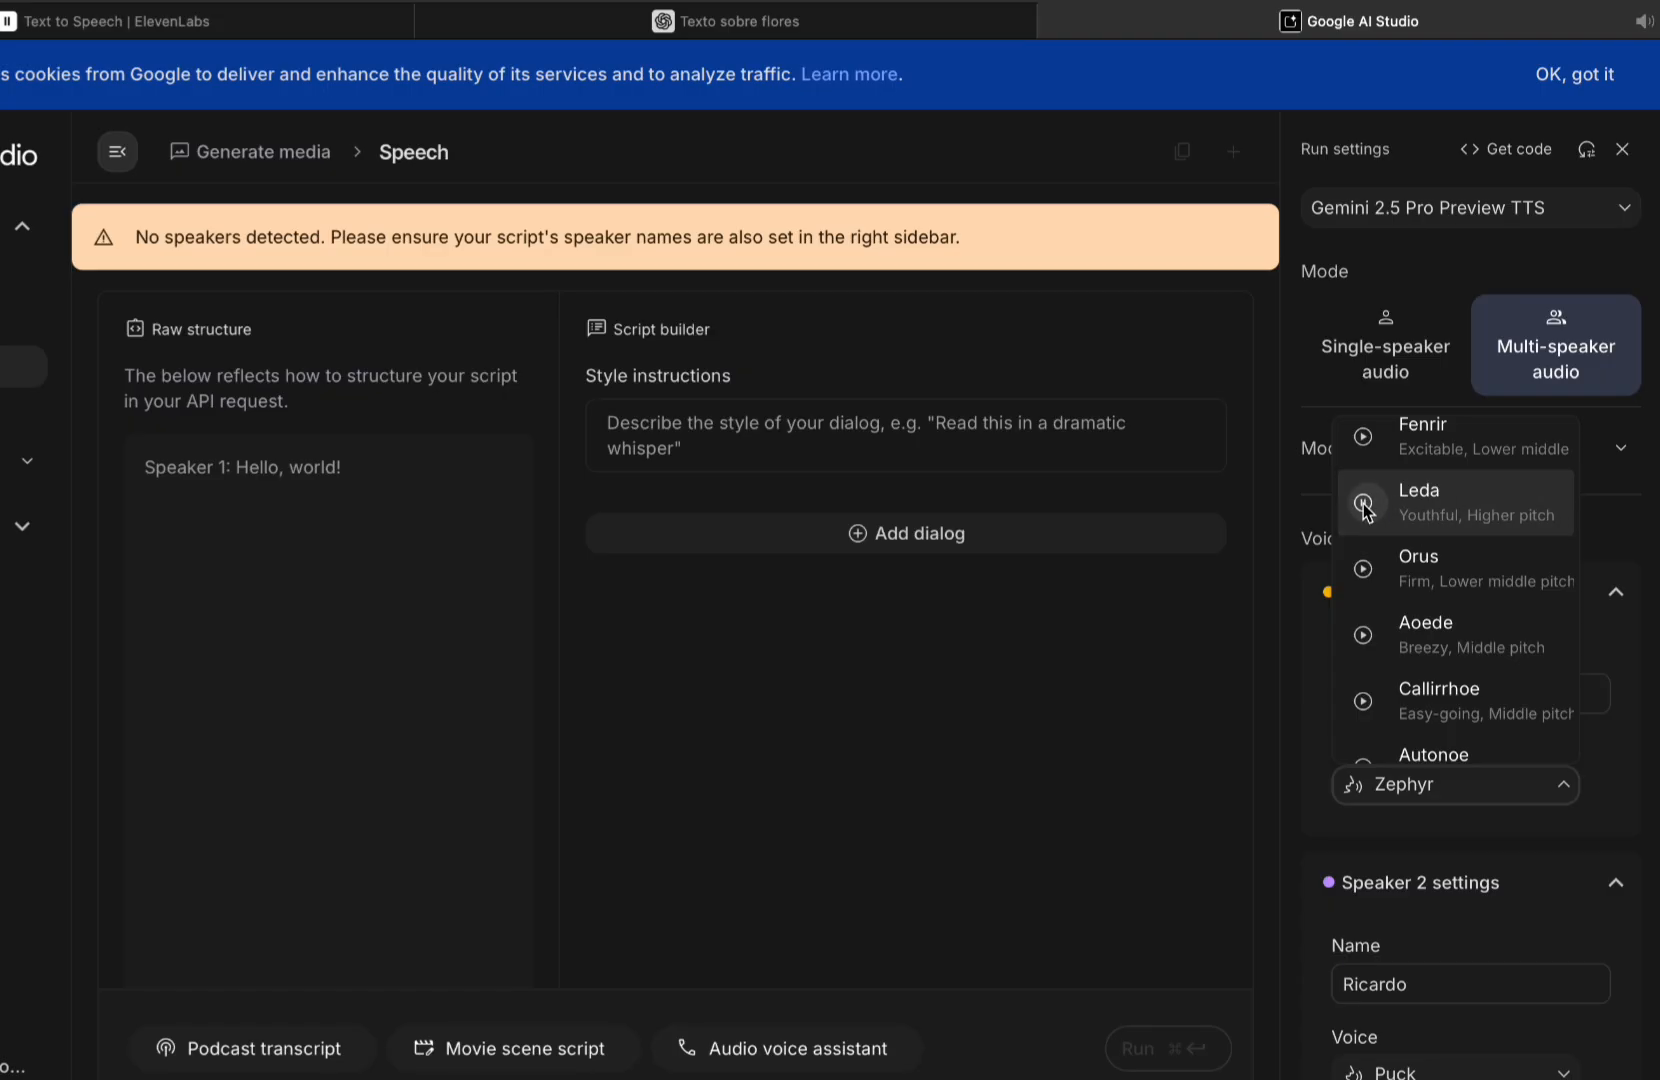
pyautogui.click(1477, 504)
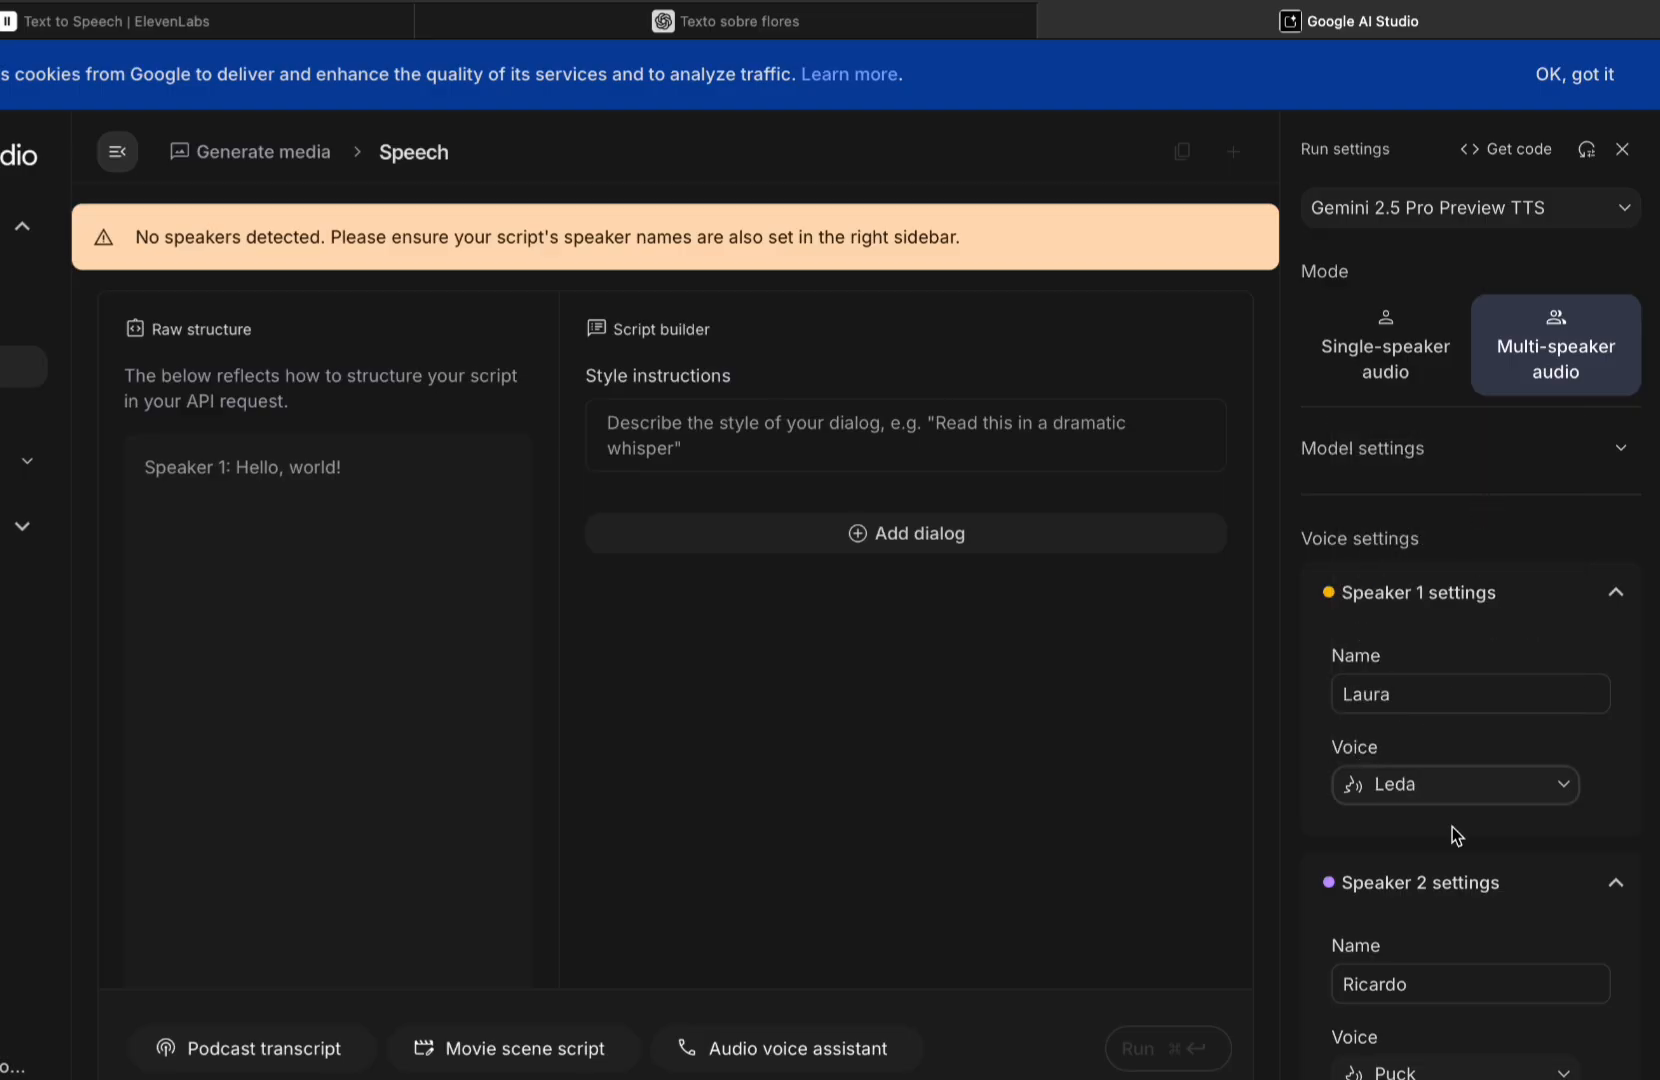
# Step: Preview the Puck voice for the second speaker and keep it selected
pyautogui.scroll(-1, 1434, 758)
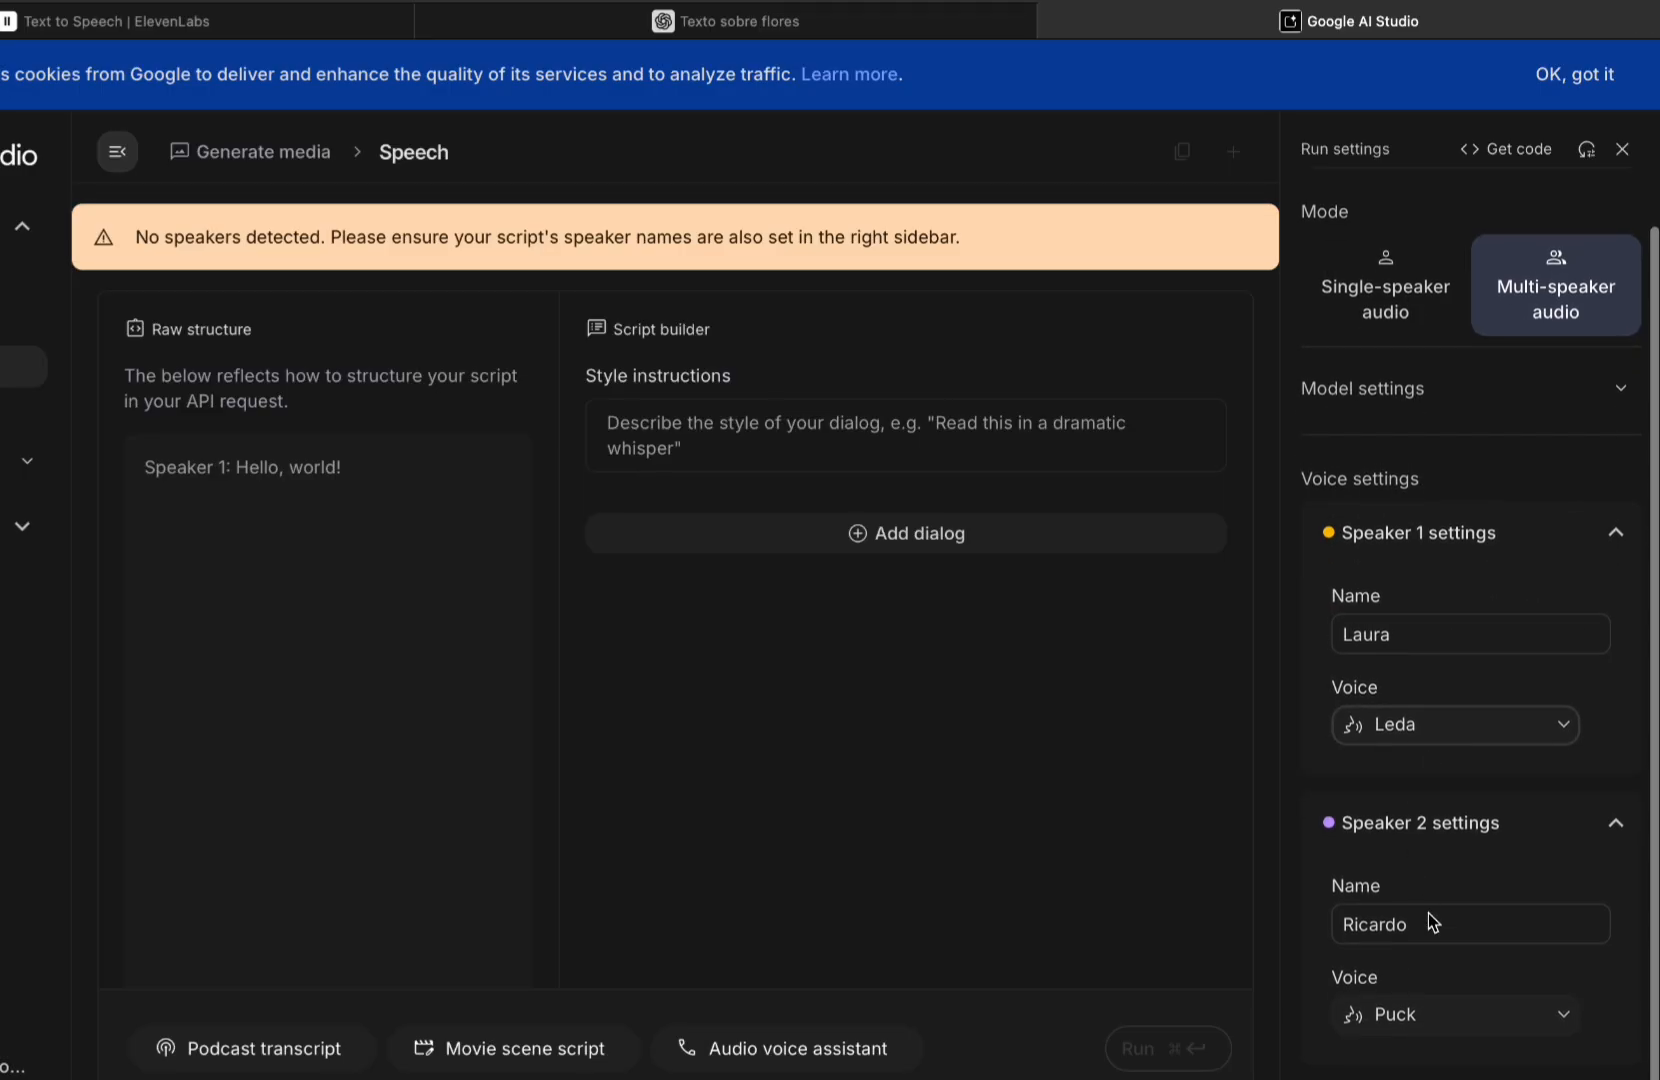
pyautogui.click(1447, 1031)
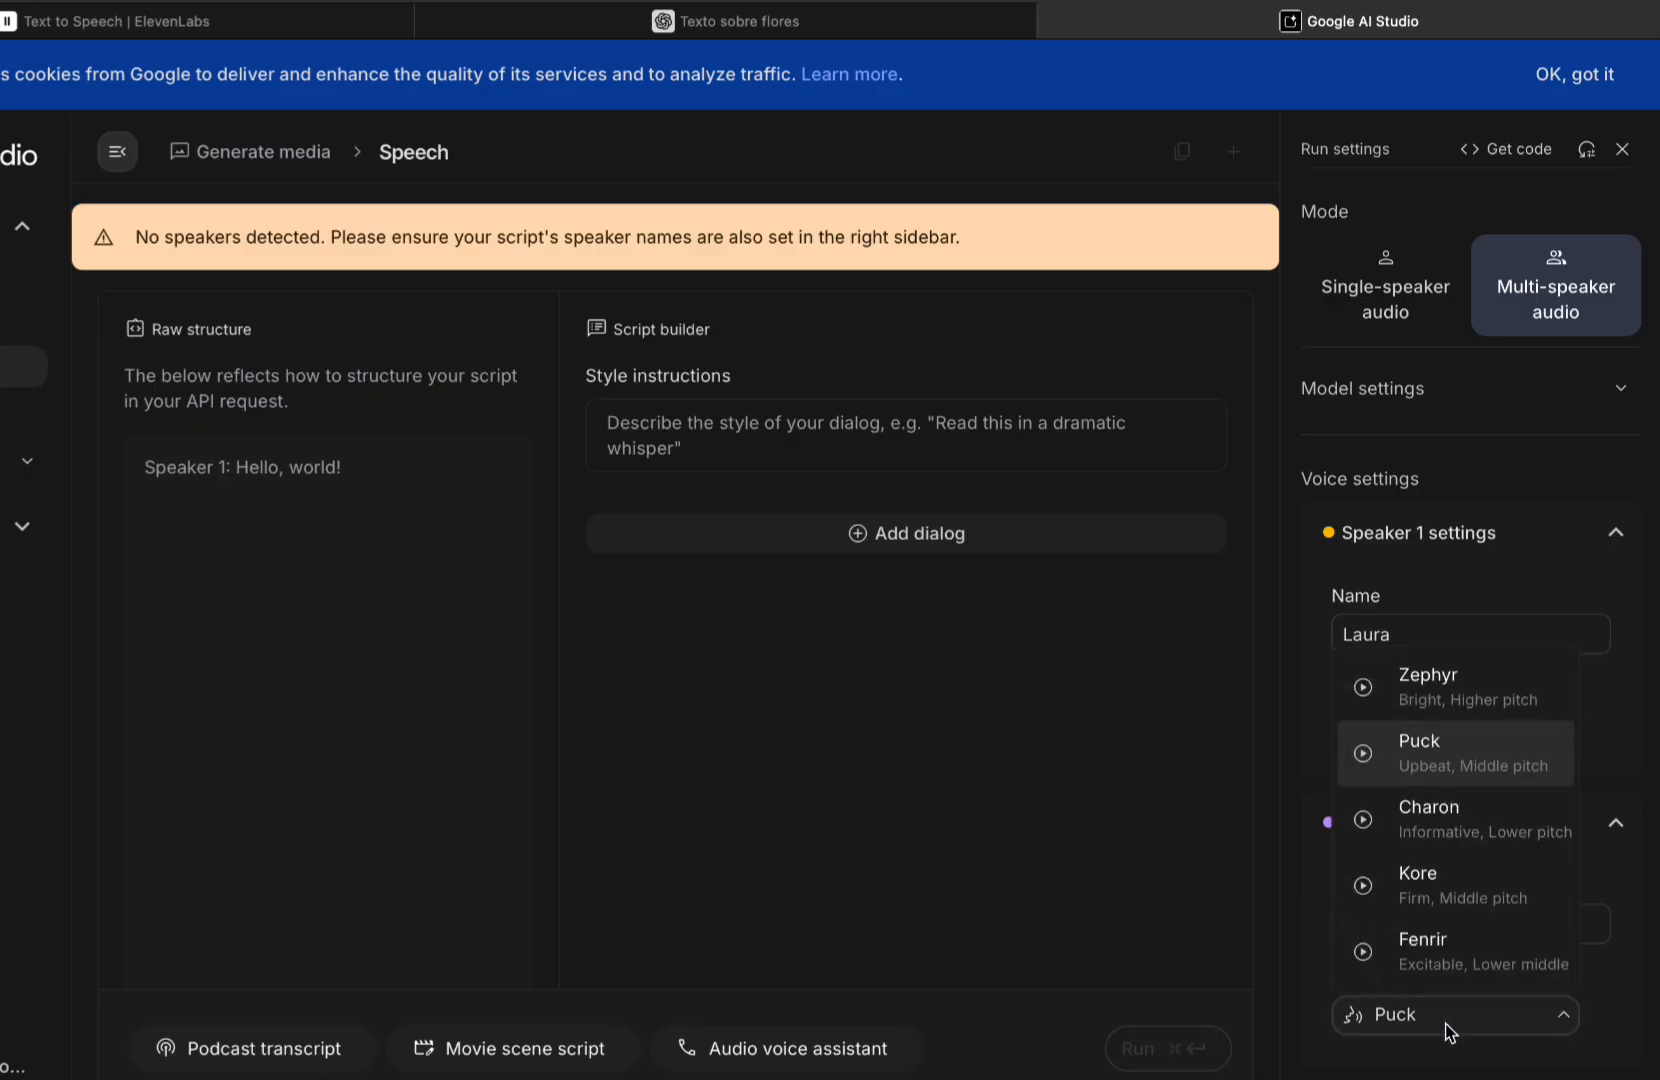
pyautogui.click(1364, 753)
pyautogui.click(1296, 753)
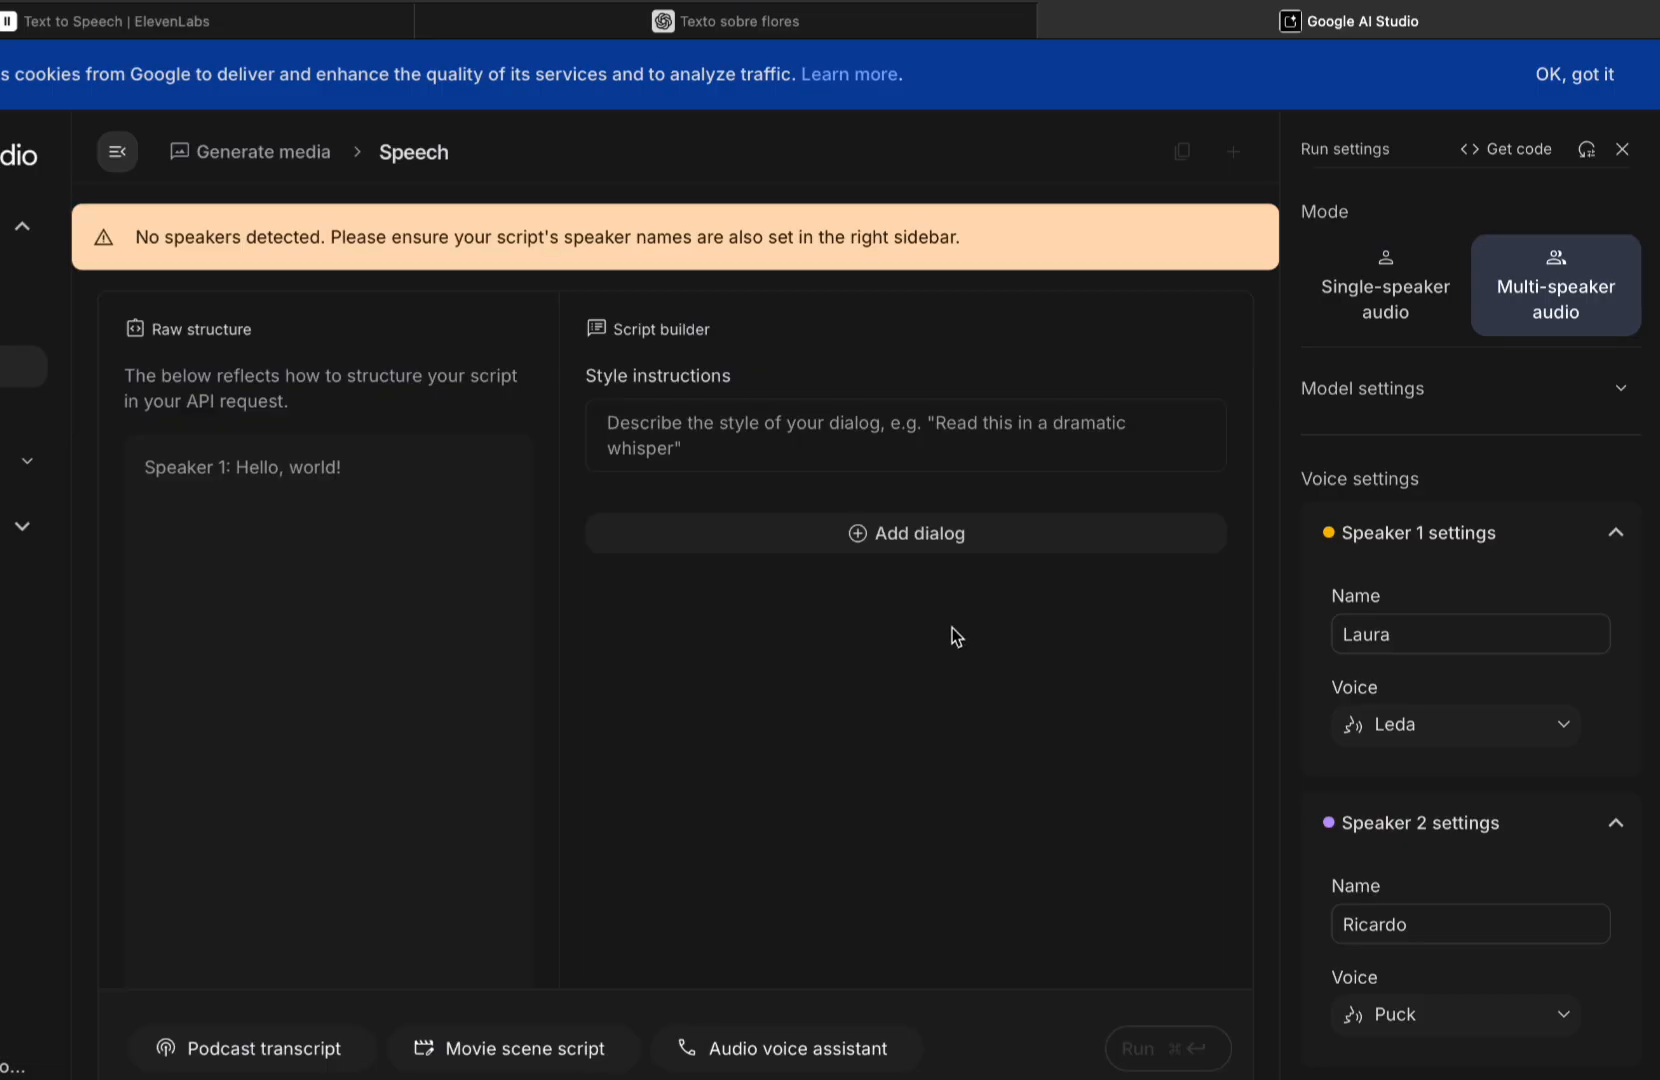
# Step: Copy the opening line from the Word document into a new first-speaker dialog: "— Amor, já pensou que daqui a dois dias estaremos no Marrocos?"
pyautogui.press('ctrl+super+f')
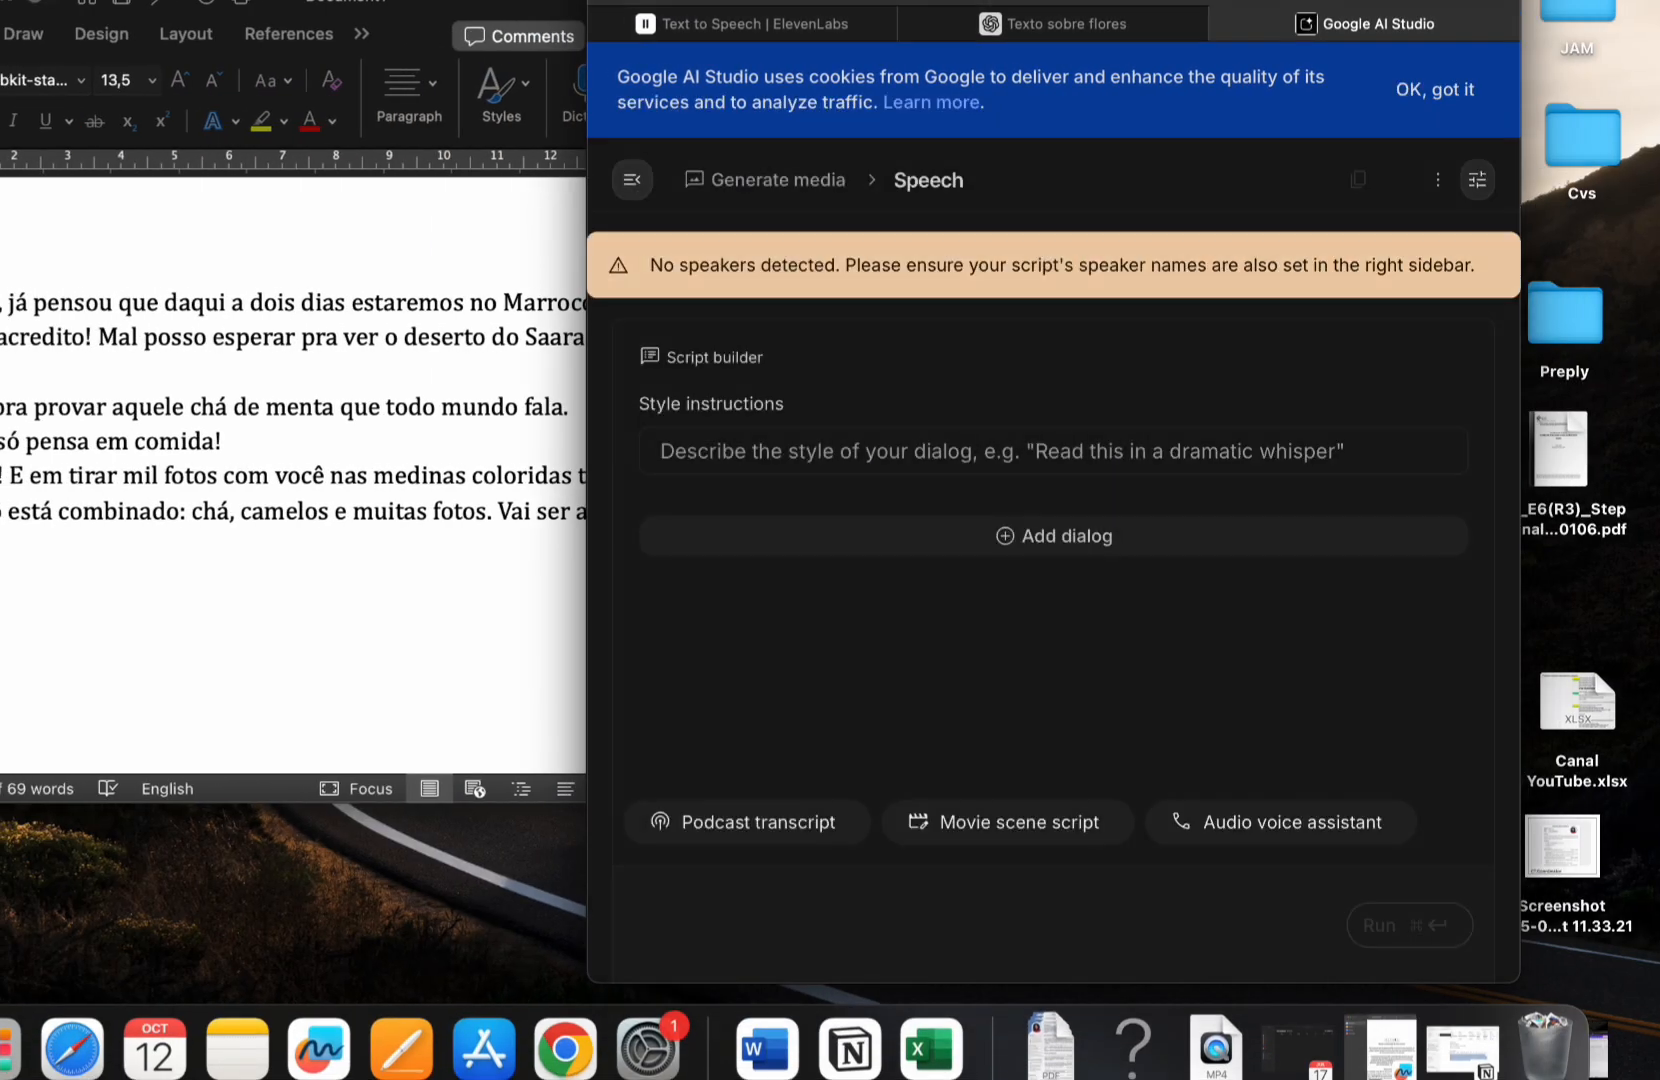
pyautogui.click(31, 583)
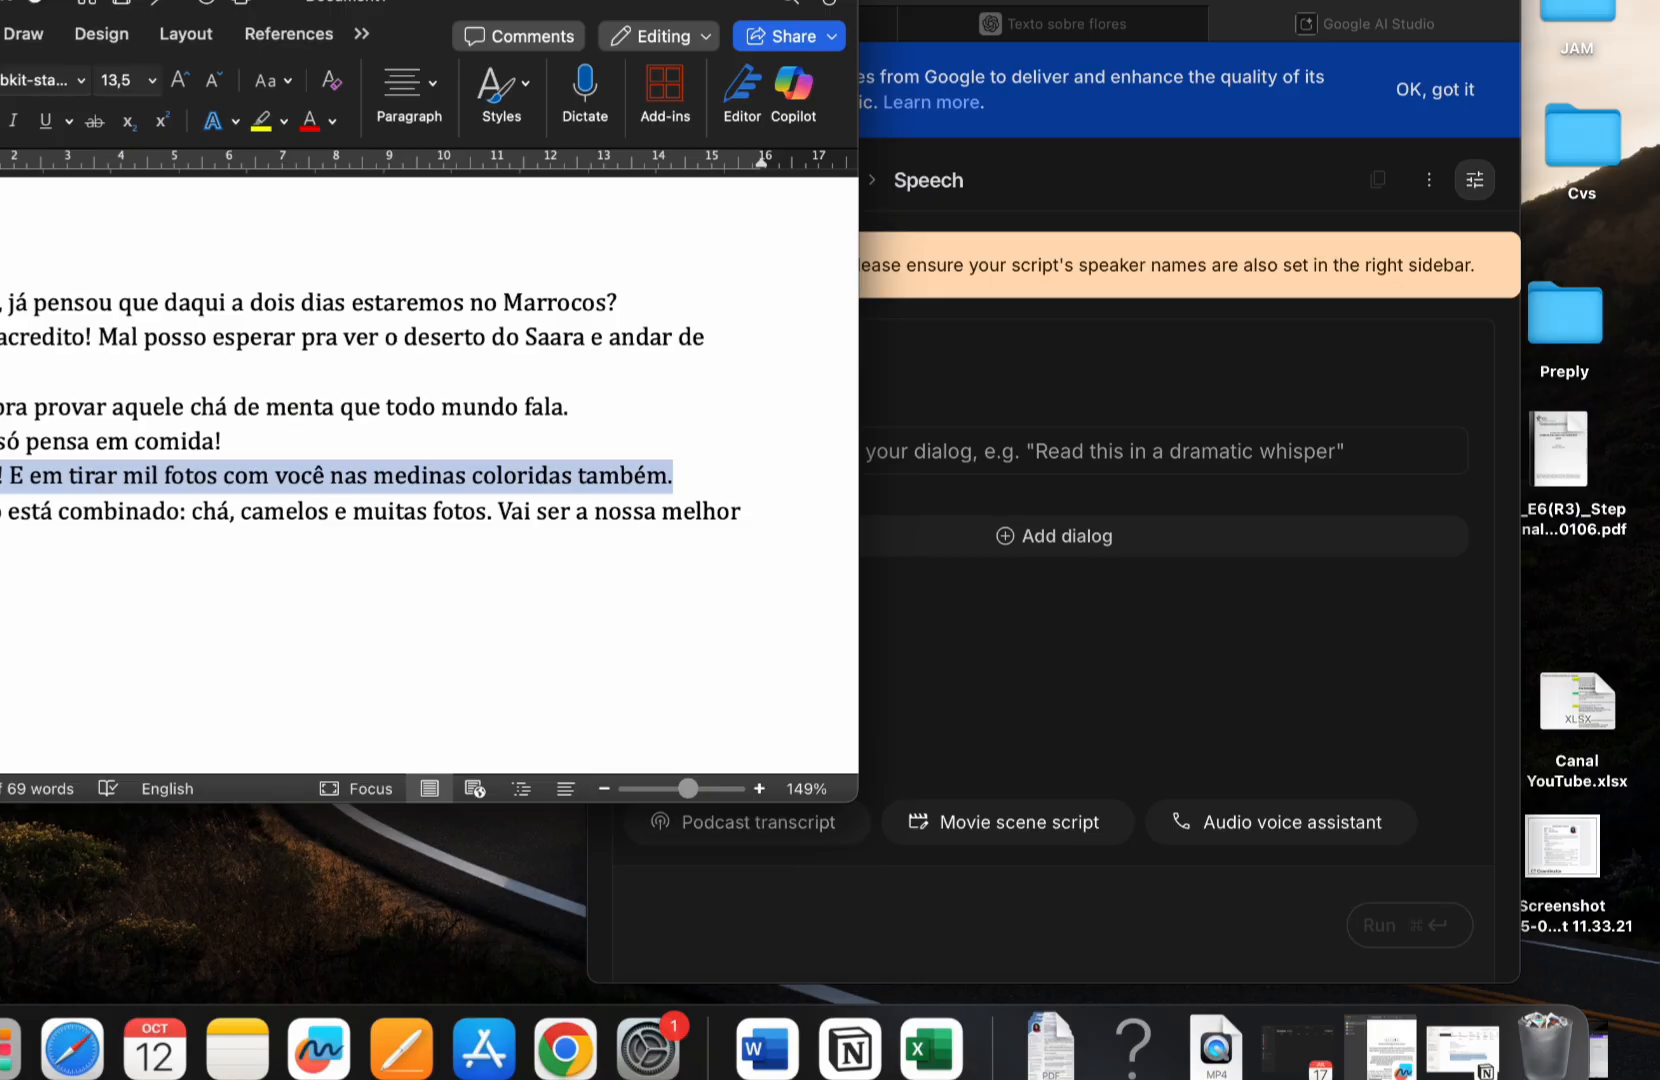
pyautogui.moveTo(2, 302); pyautogui.dragTo(657, 300)
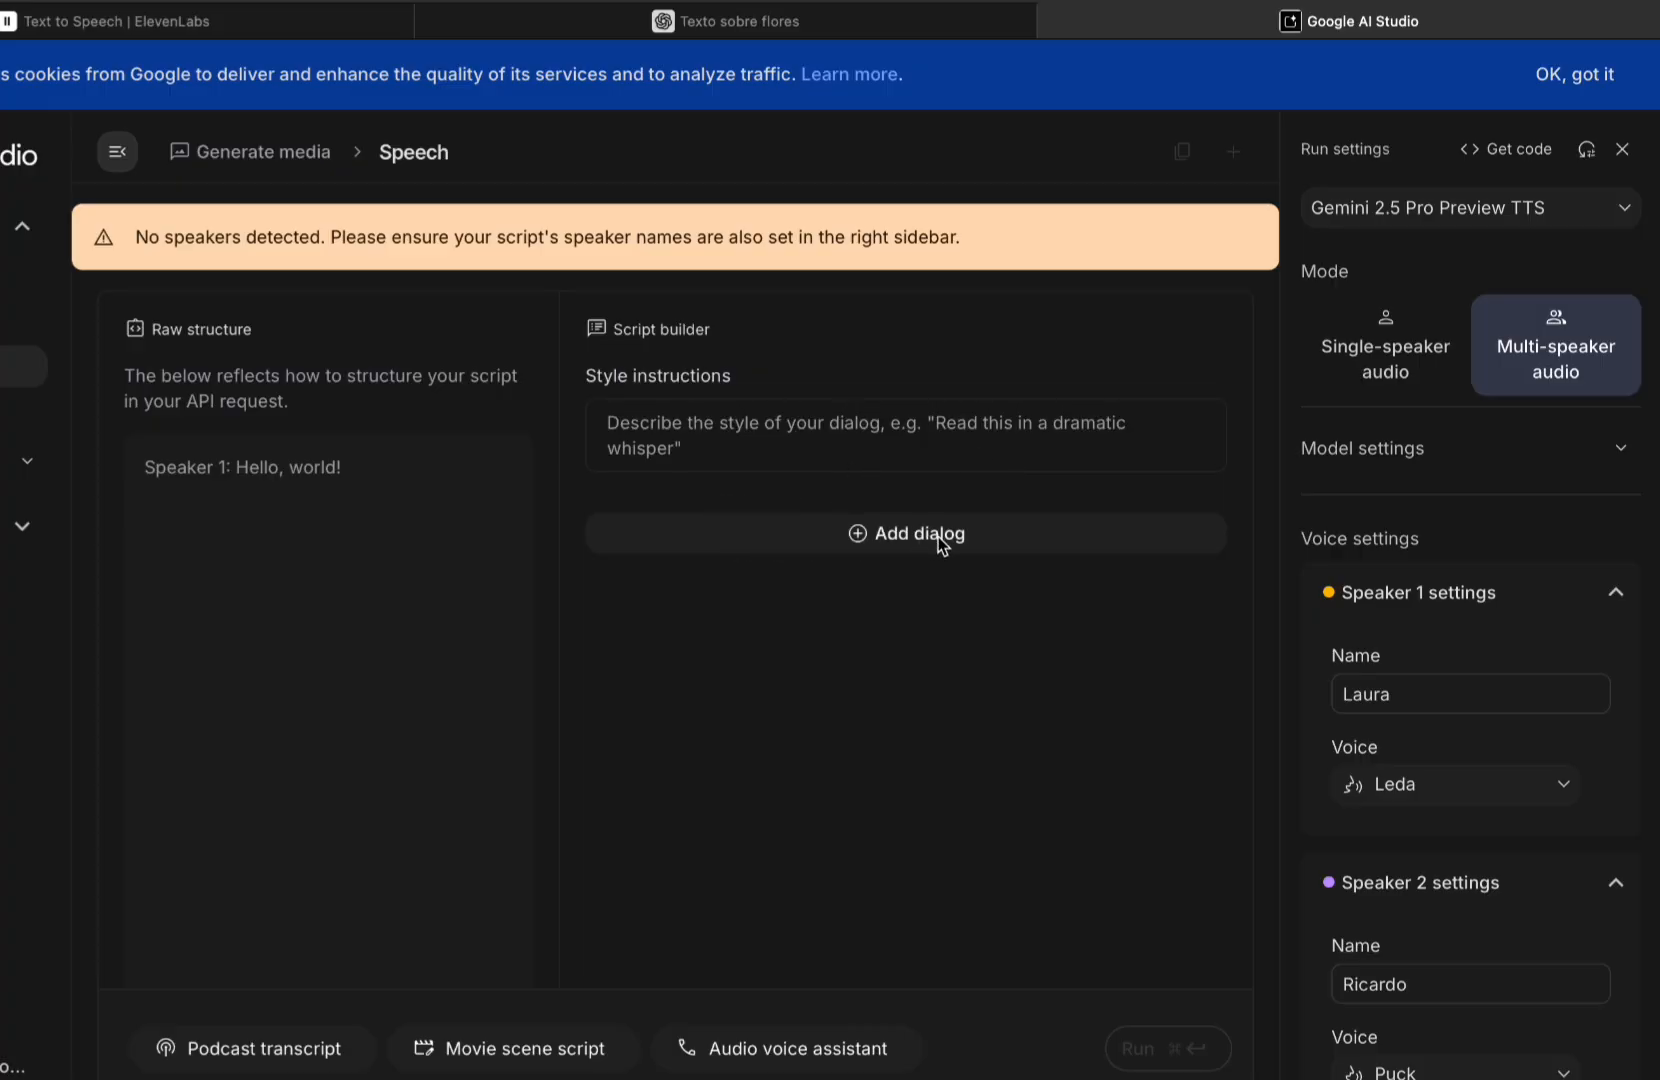
pyautogui.click(860, 537)
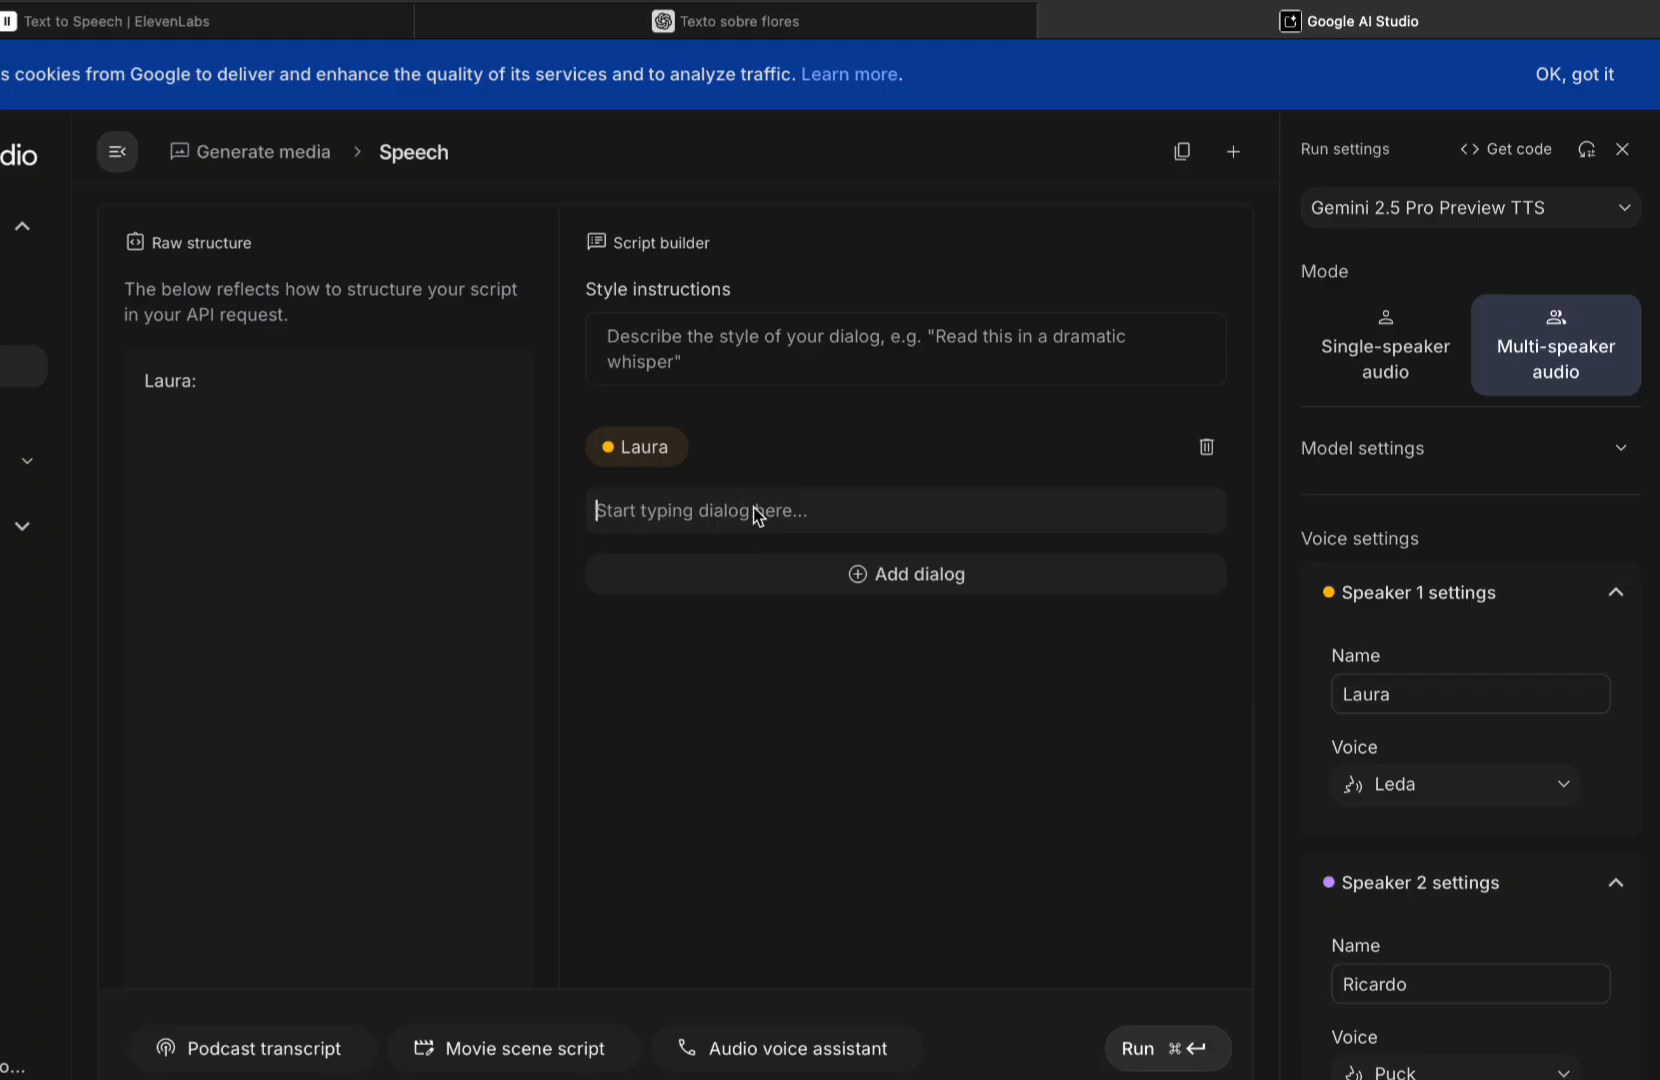
pyautogui.write('— Amor, já pensou que daqui a dois dias estaremos no Marrocos?')
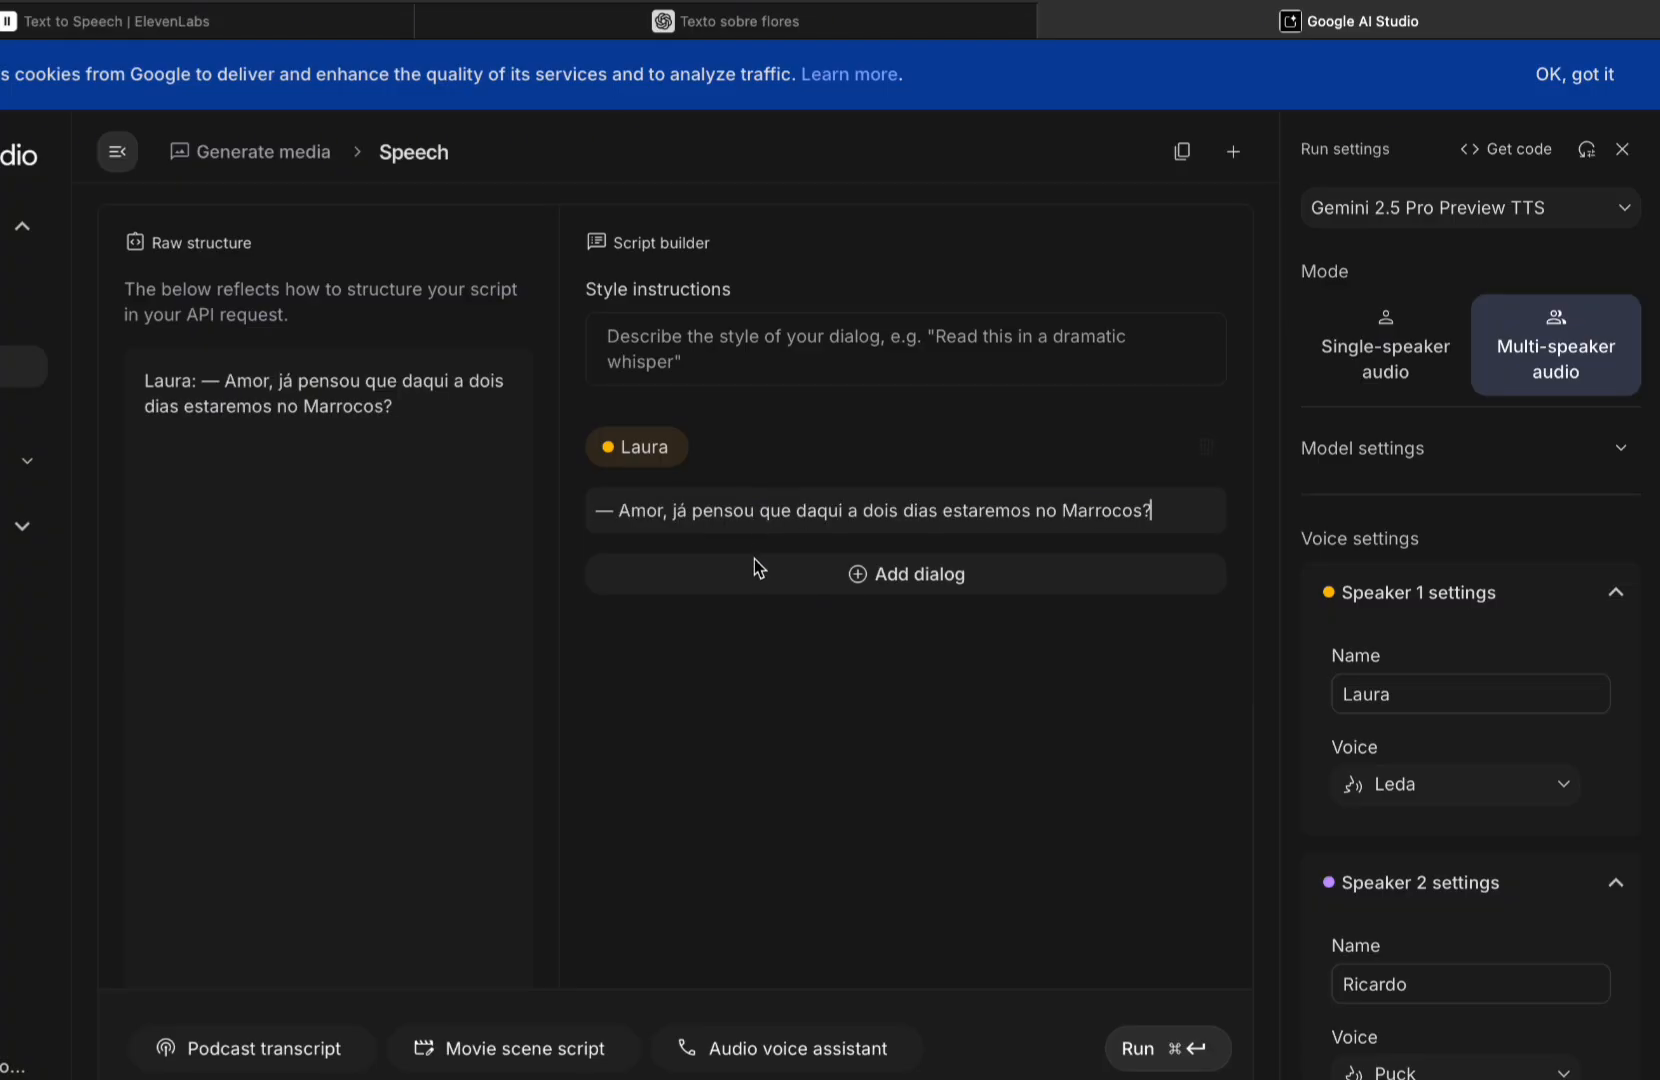
# Step: Add the second speaker's reply from the Word document: "— Nem acredito! Mal posso esperar pra ver o deserto do Saara e andar de camelo."
pyautogui.click(774, 576)
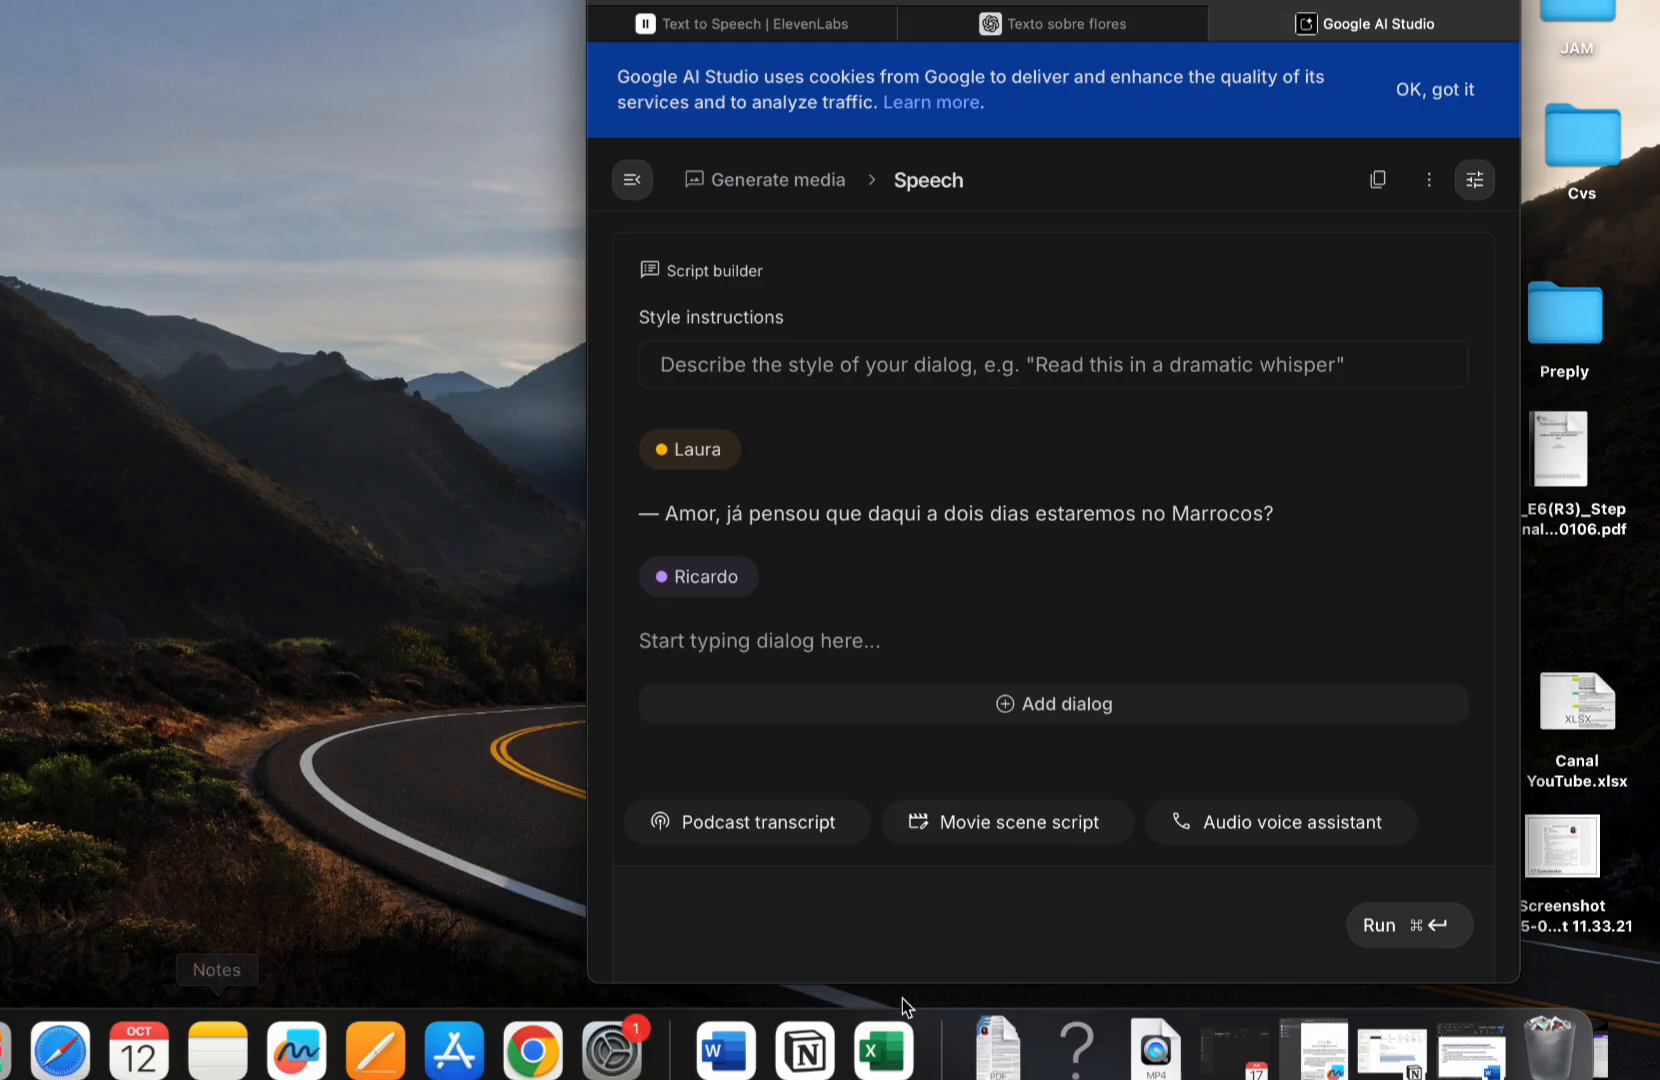
pyautogui.click(725, 1050)
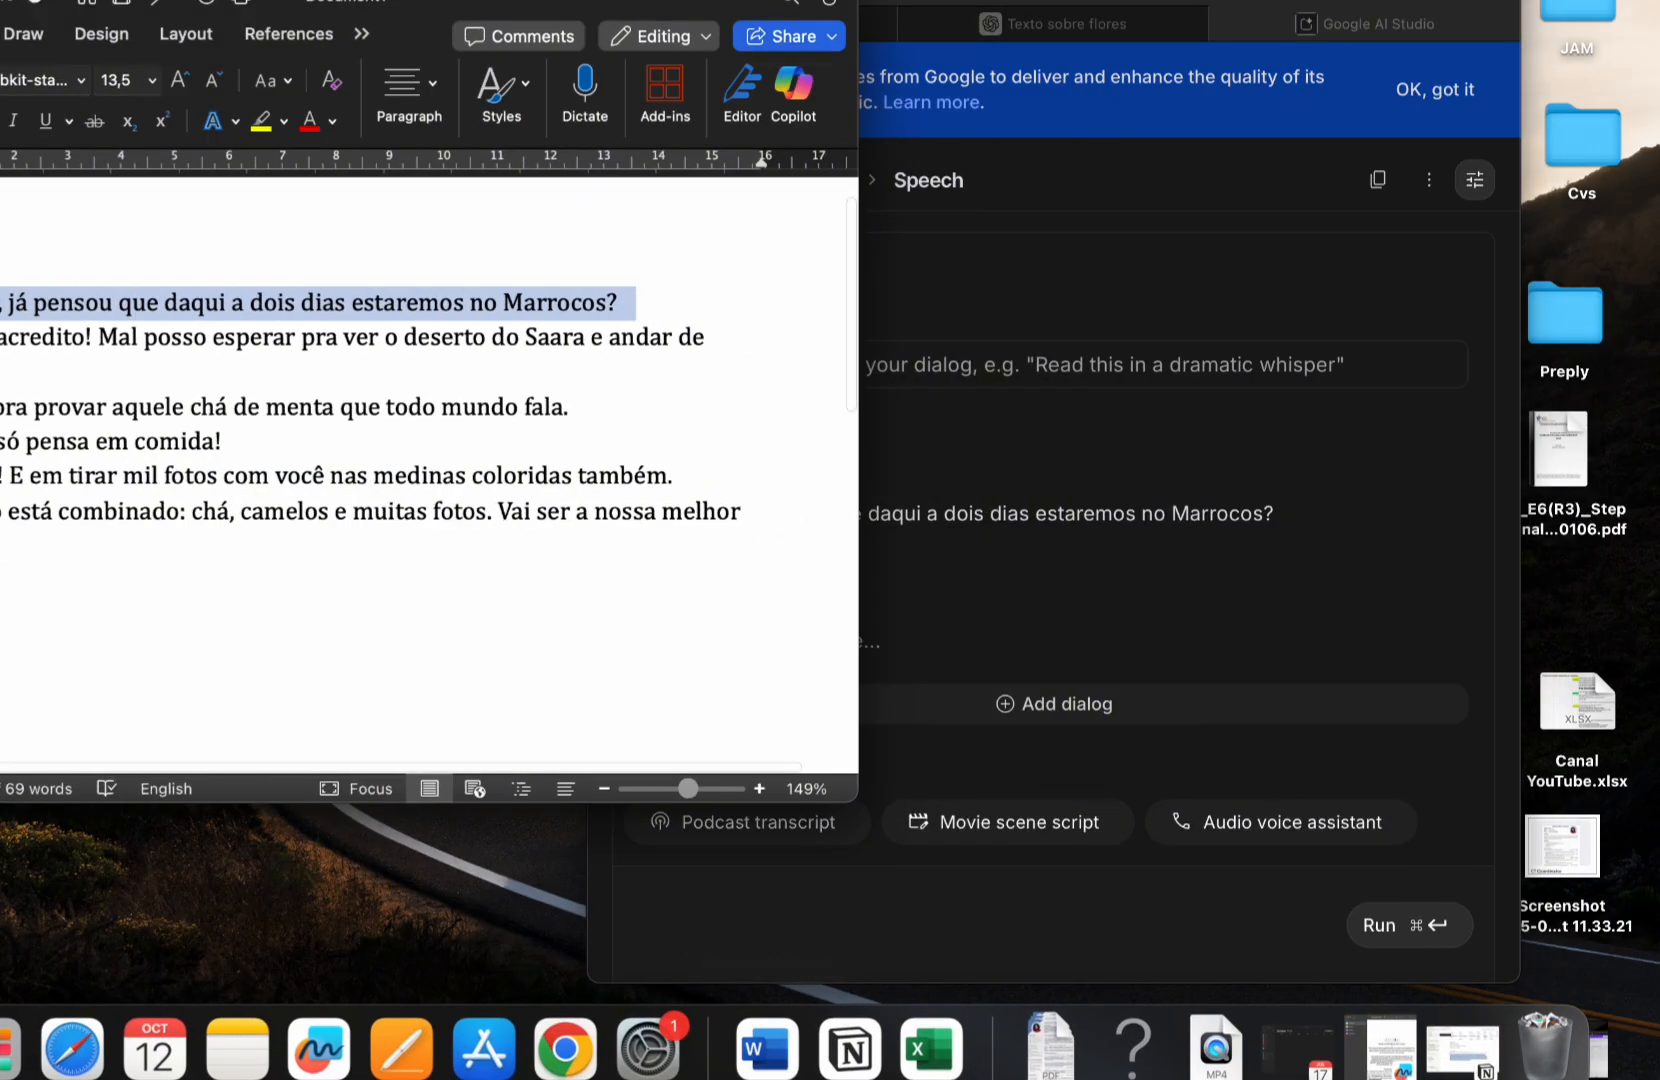
pyautogui.moveTo(0, 338); pyautogui.dragTo(6, 380)
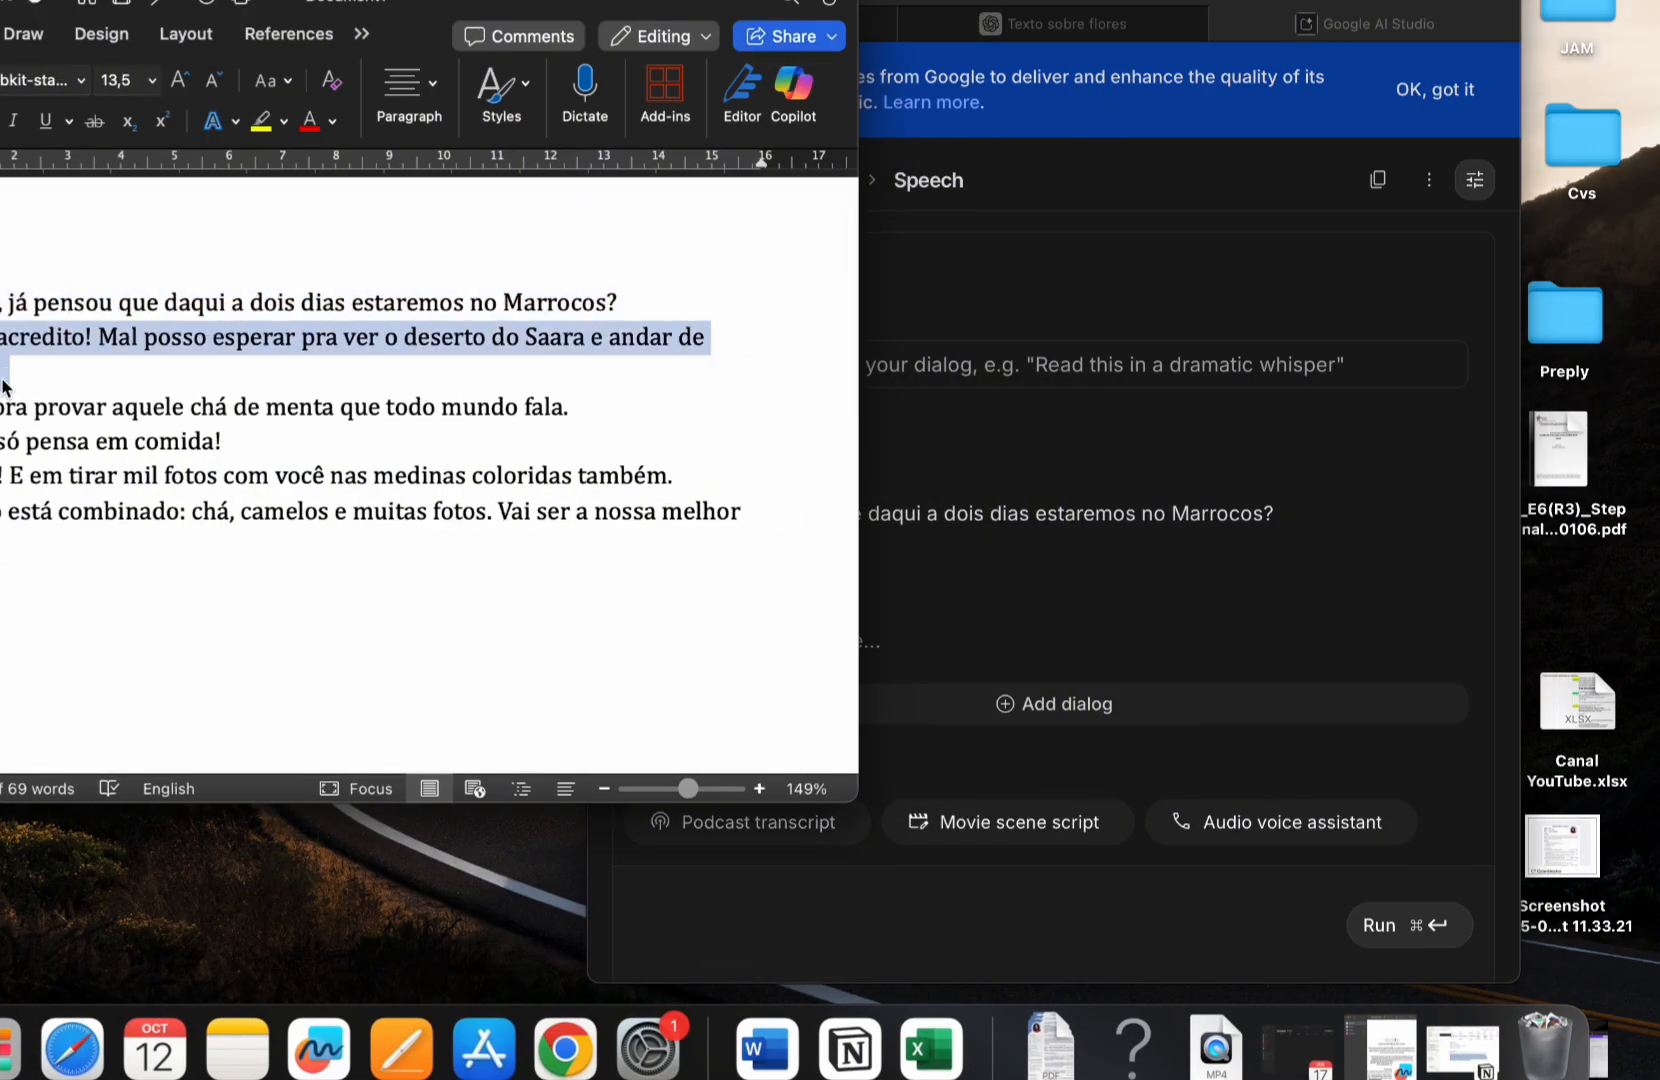
pyautogui.click(1047, 478)
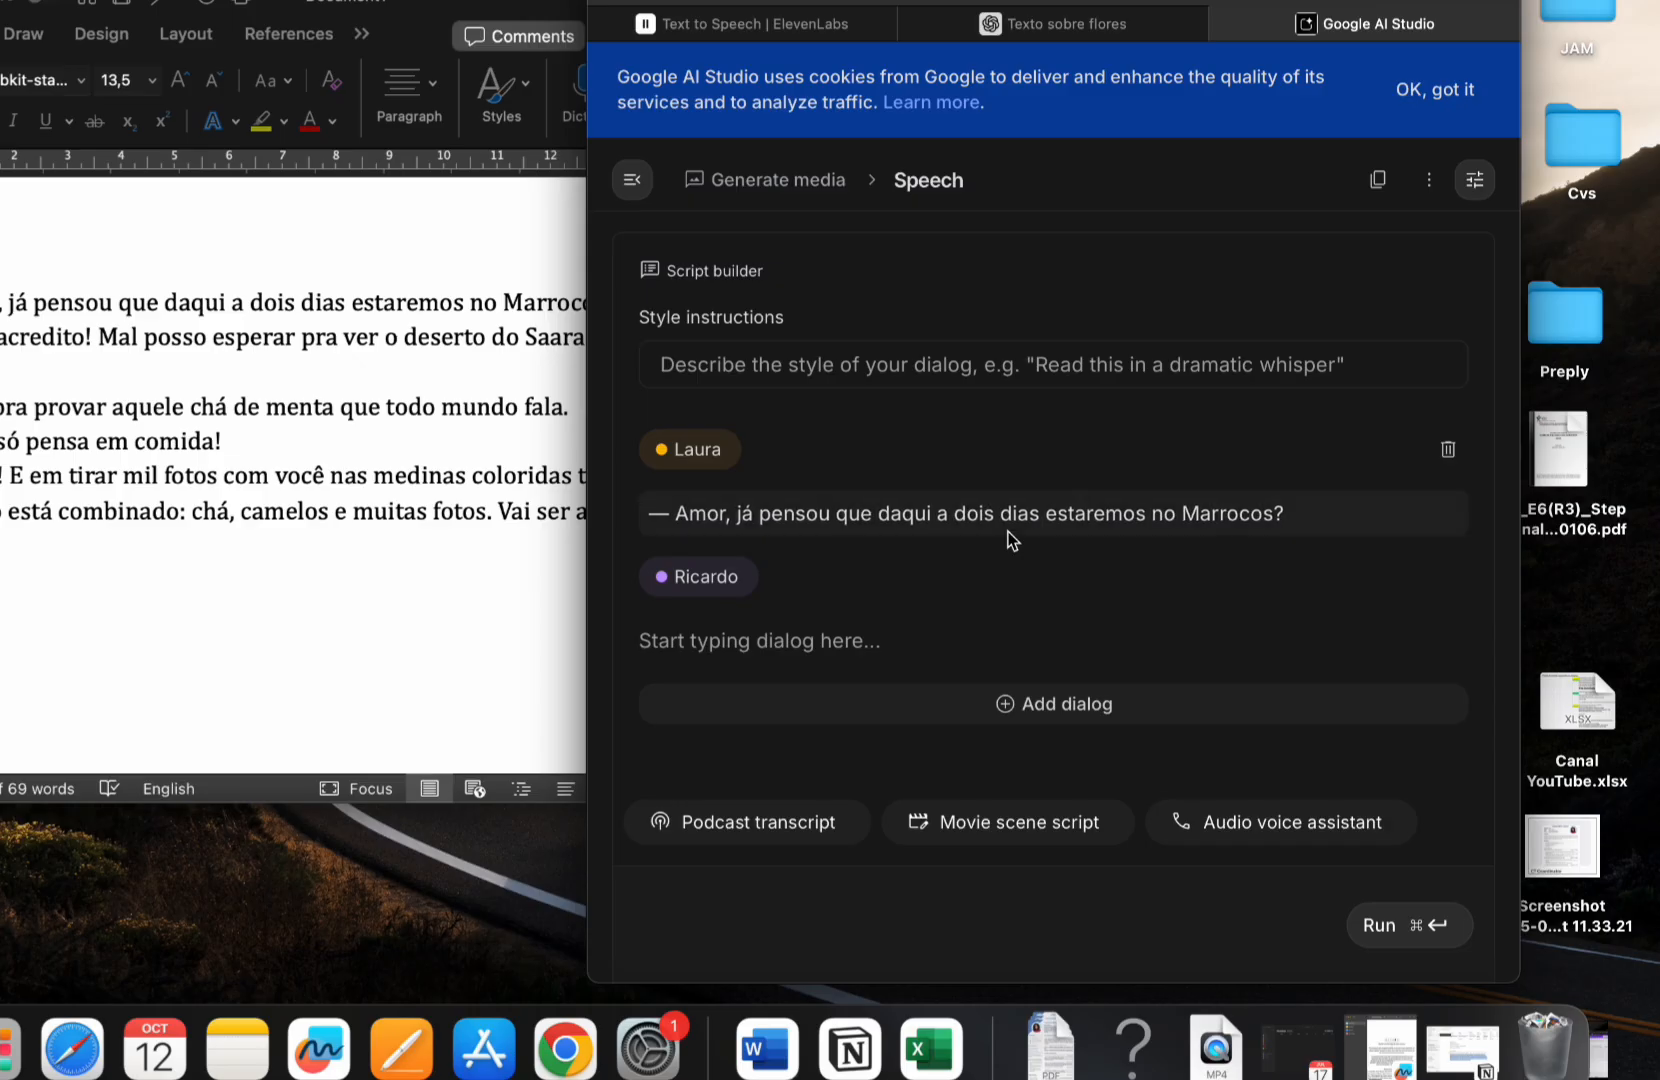
pyautogui.click(800, 645)
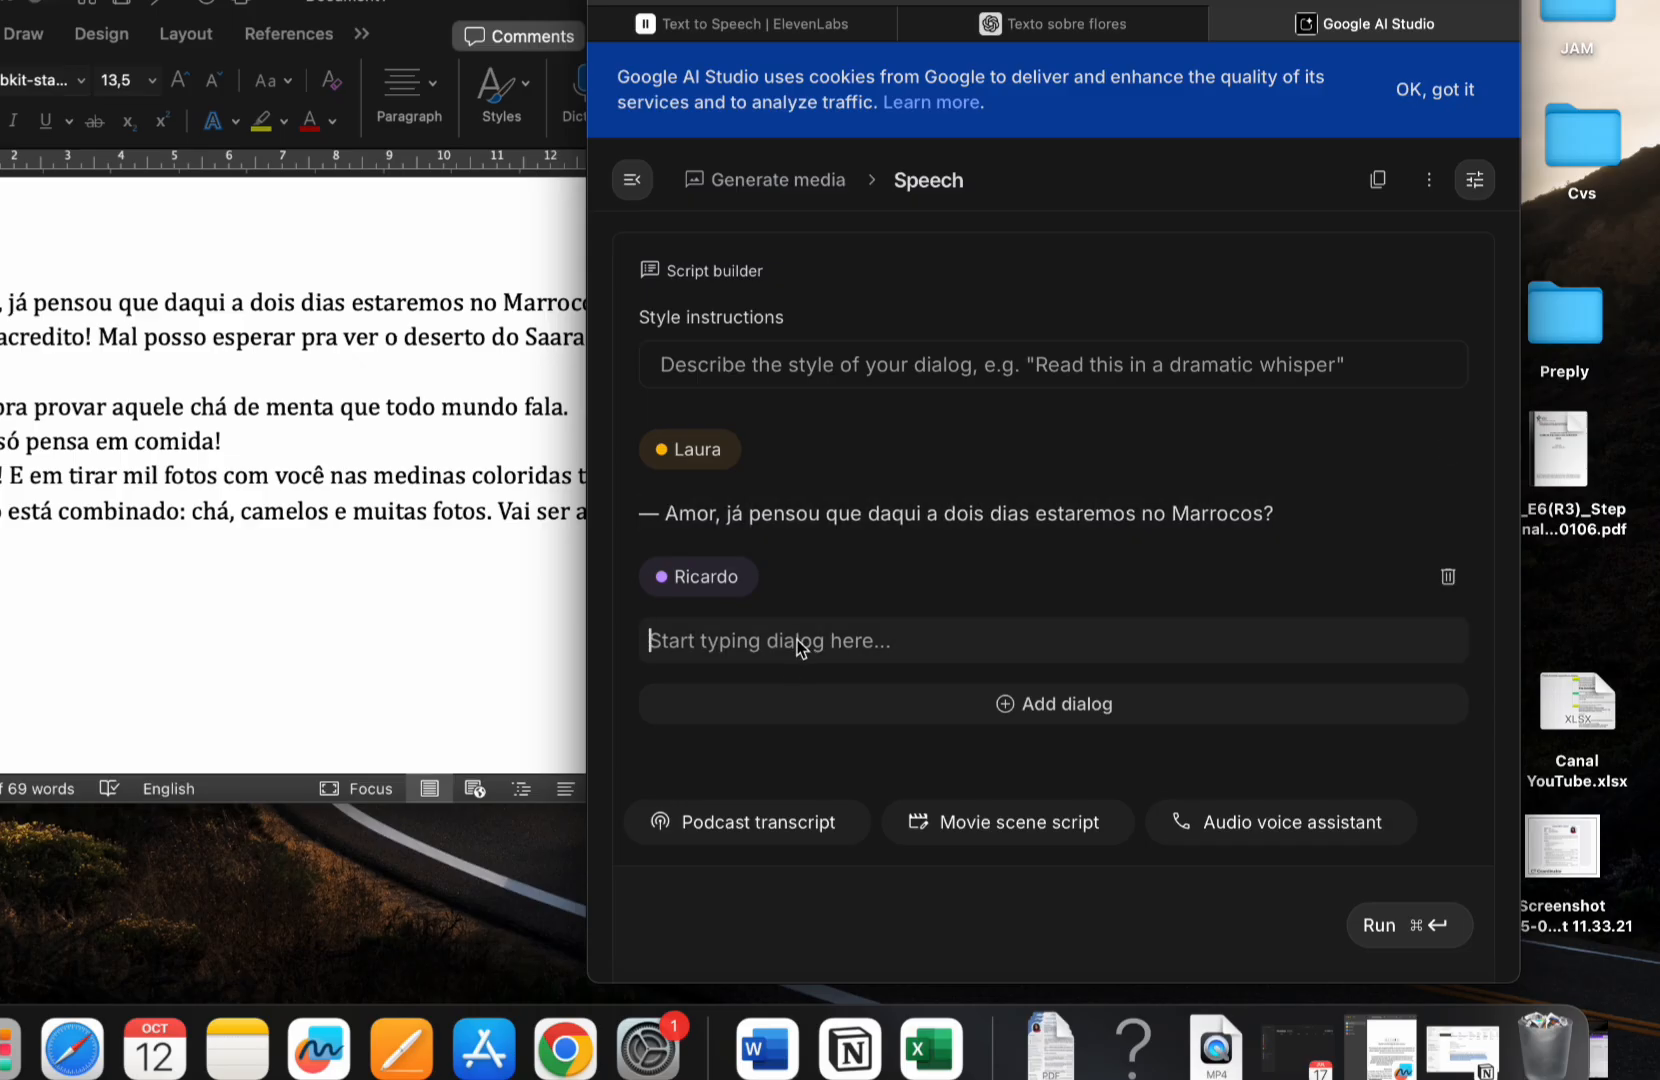
pyautogui.write('— Nem acredito! Mal posso esperar pra ver o deserto do Saara e andar de camelo.')
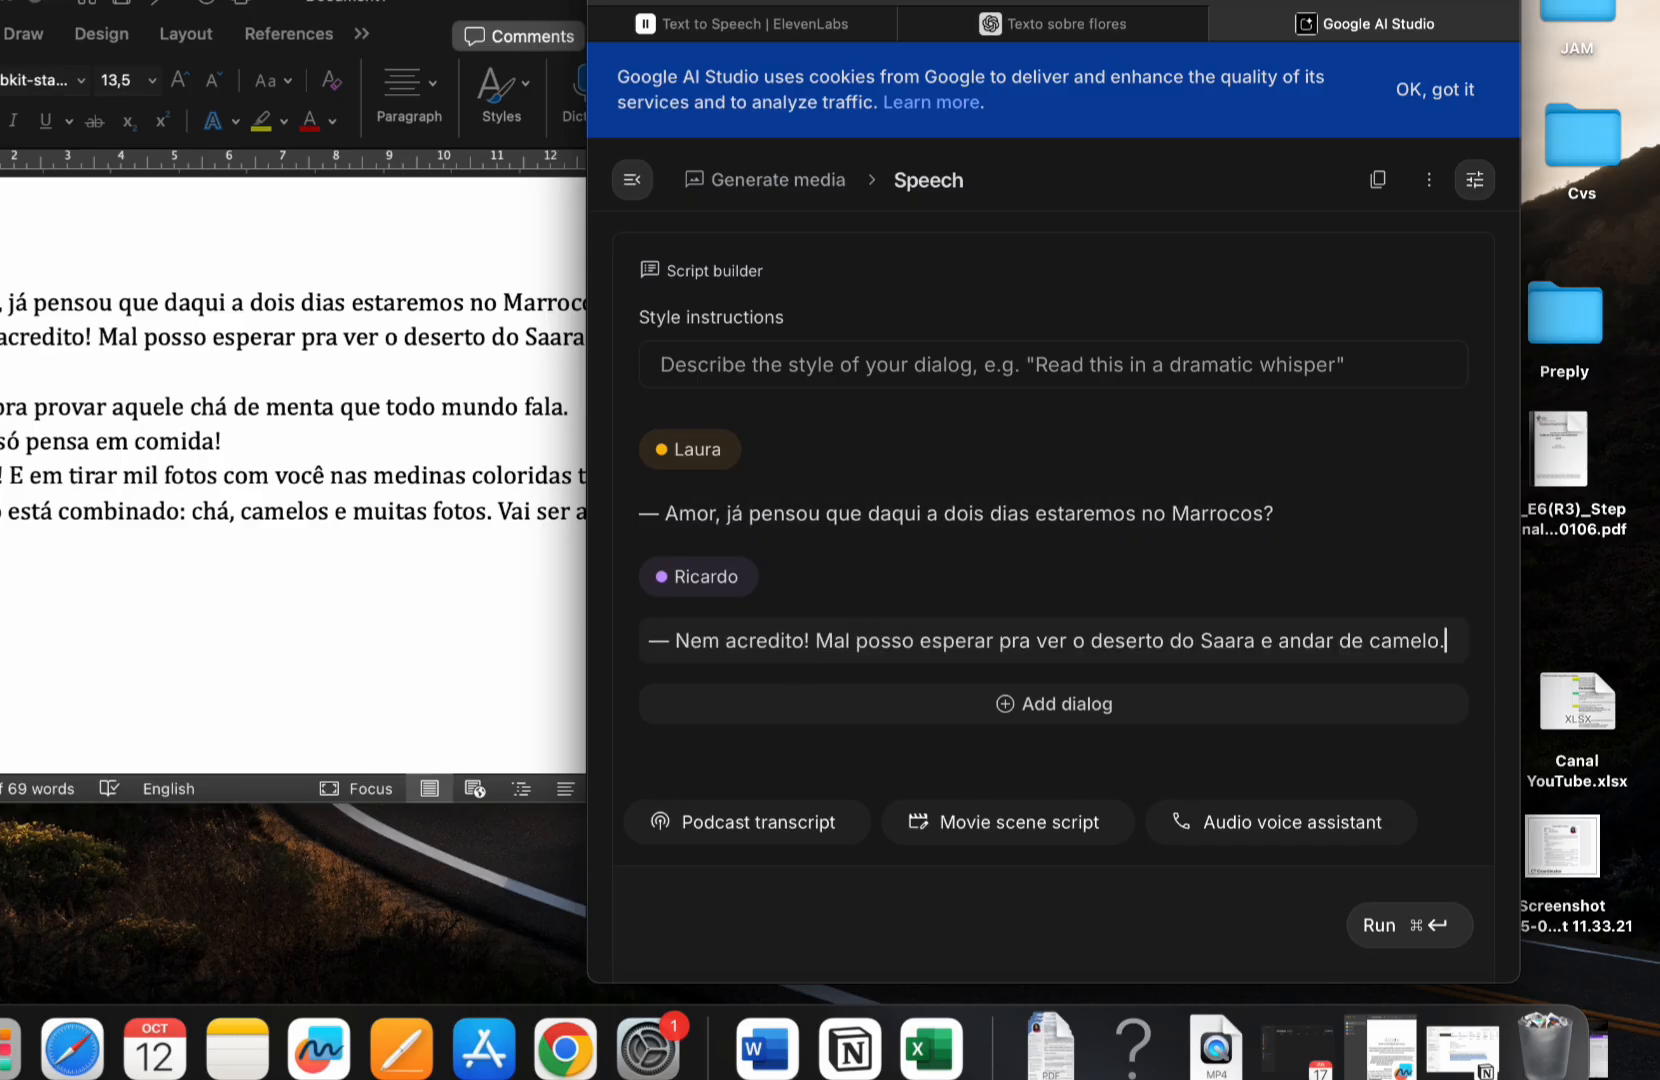
# Step: Add the first speaker's second line from the Word document: "— E eu pra provar aquele chá de menta que todo mundo fala."
pyautogui.click(966, 705)
pyautogui.click(2, 408)
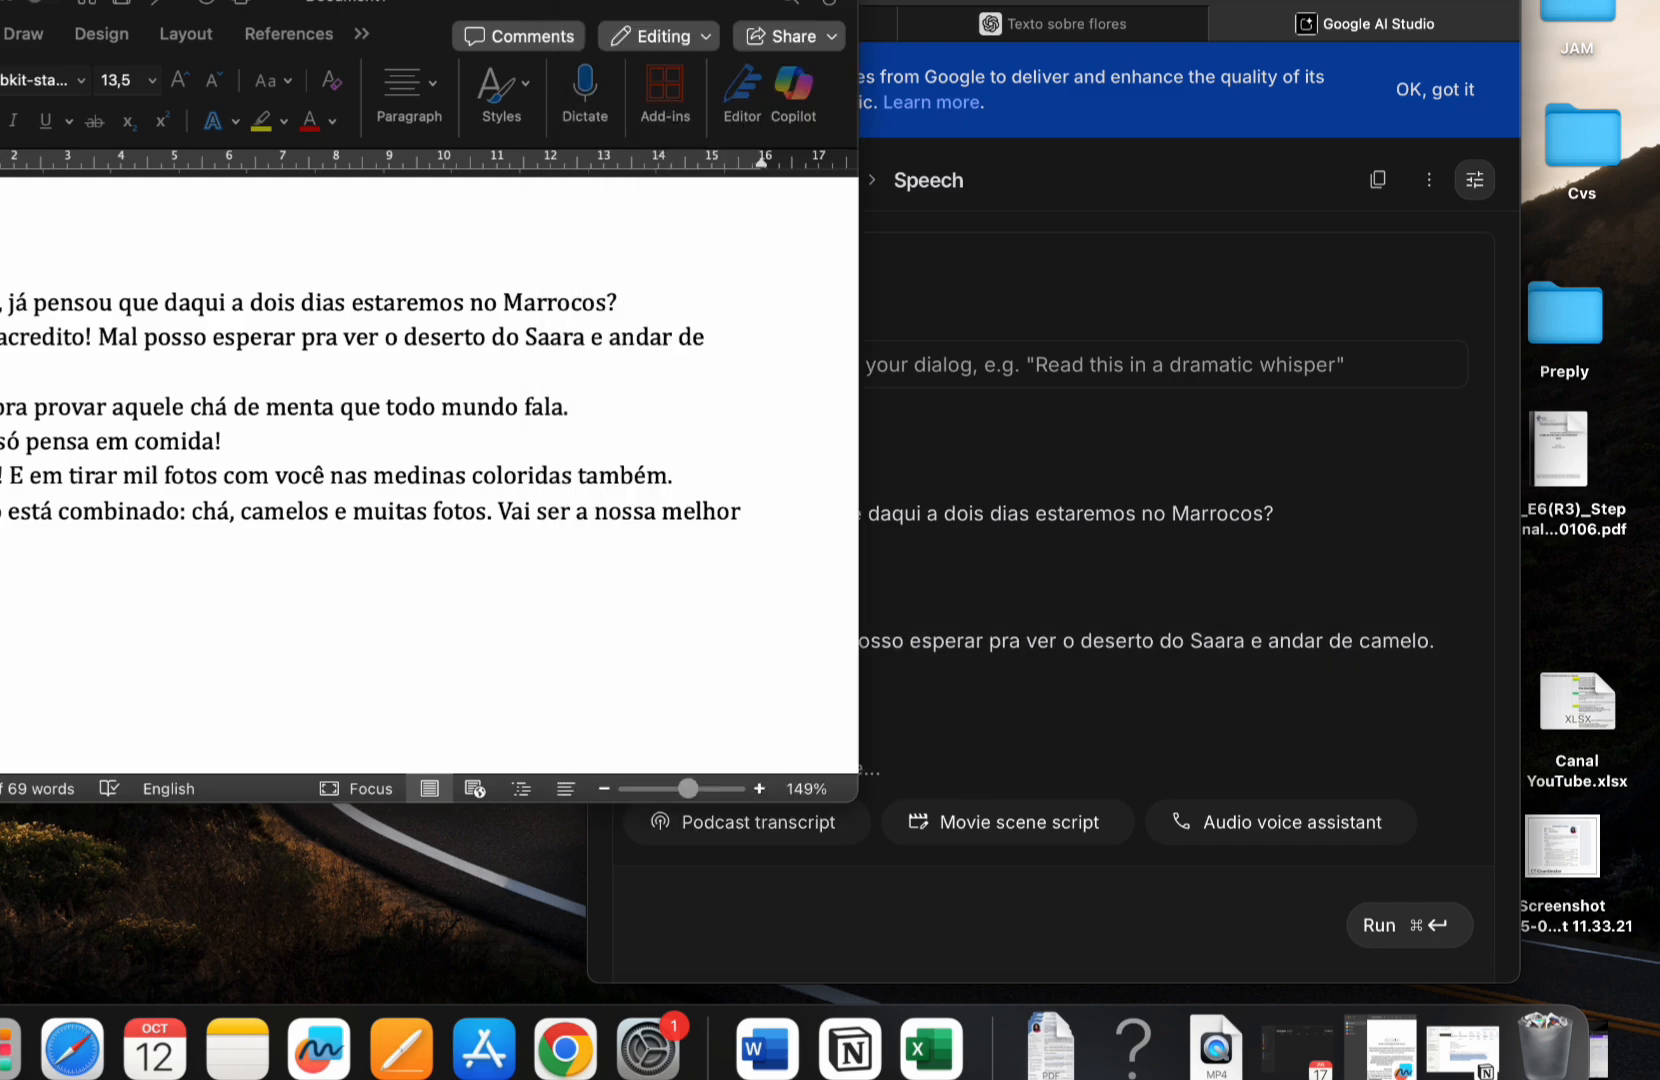
pyautogui.moveTo(0, 410); pyautogui.dragTo(597, 419)
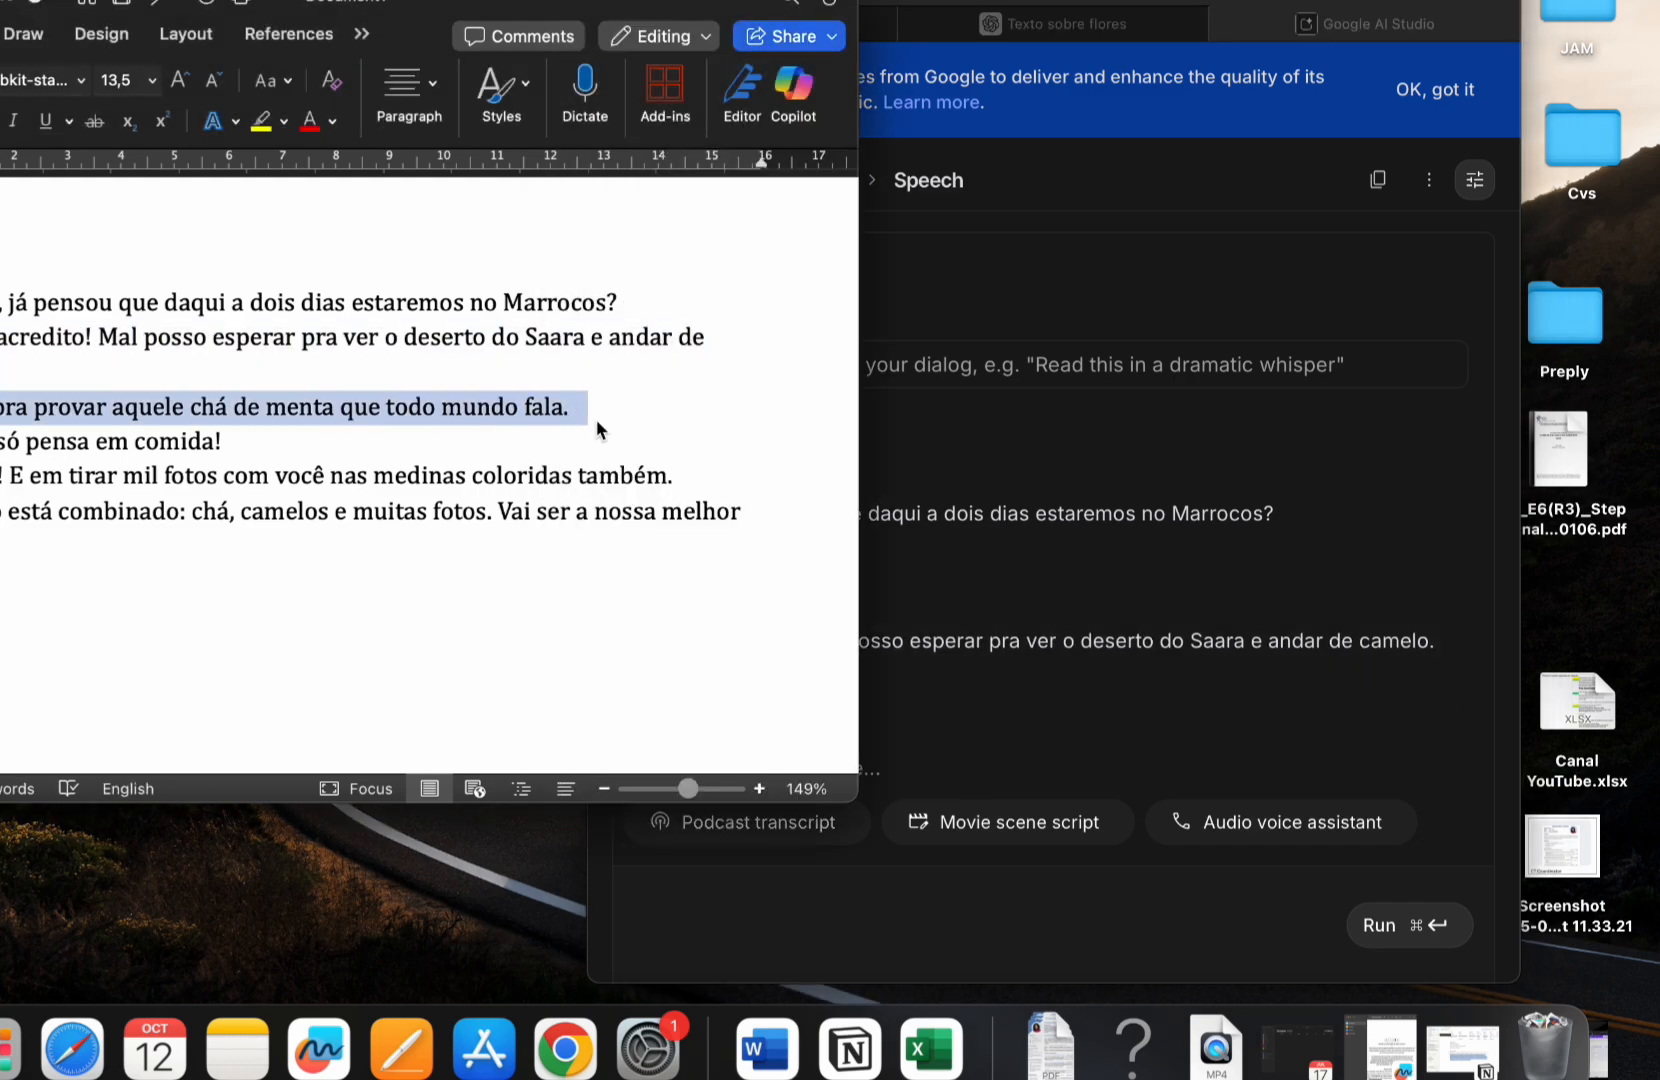
pyautogui.click(1097, 612)
pyautogui.click(851, 780)
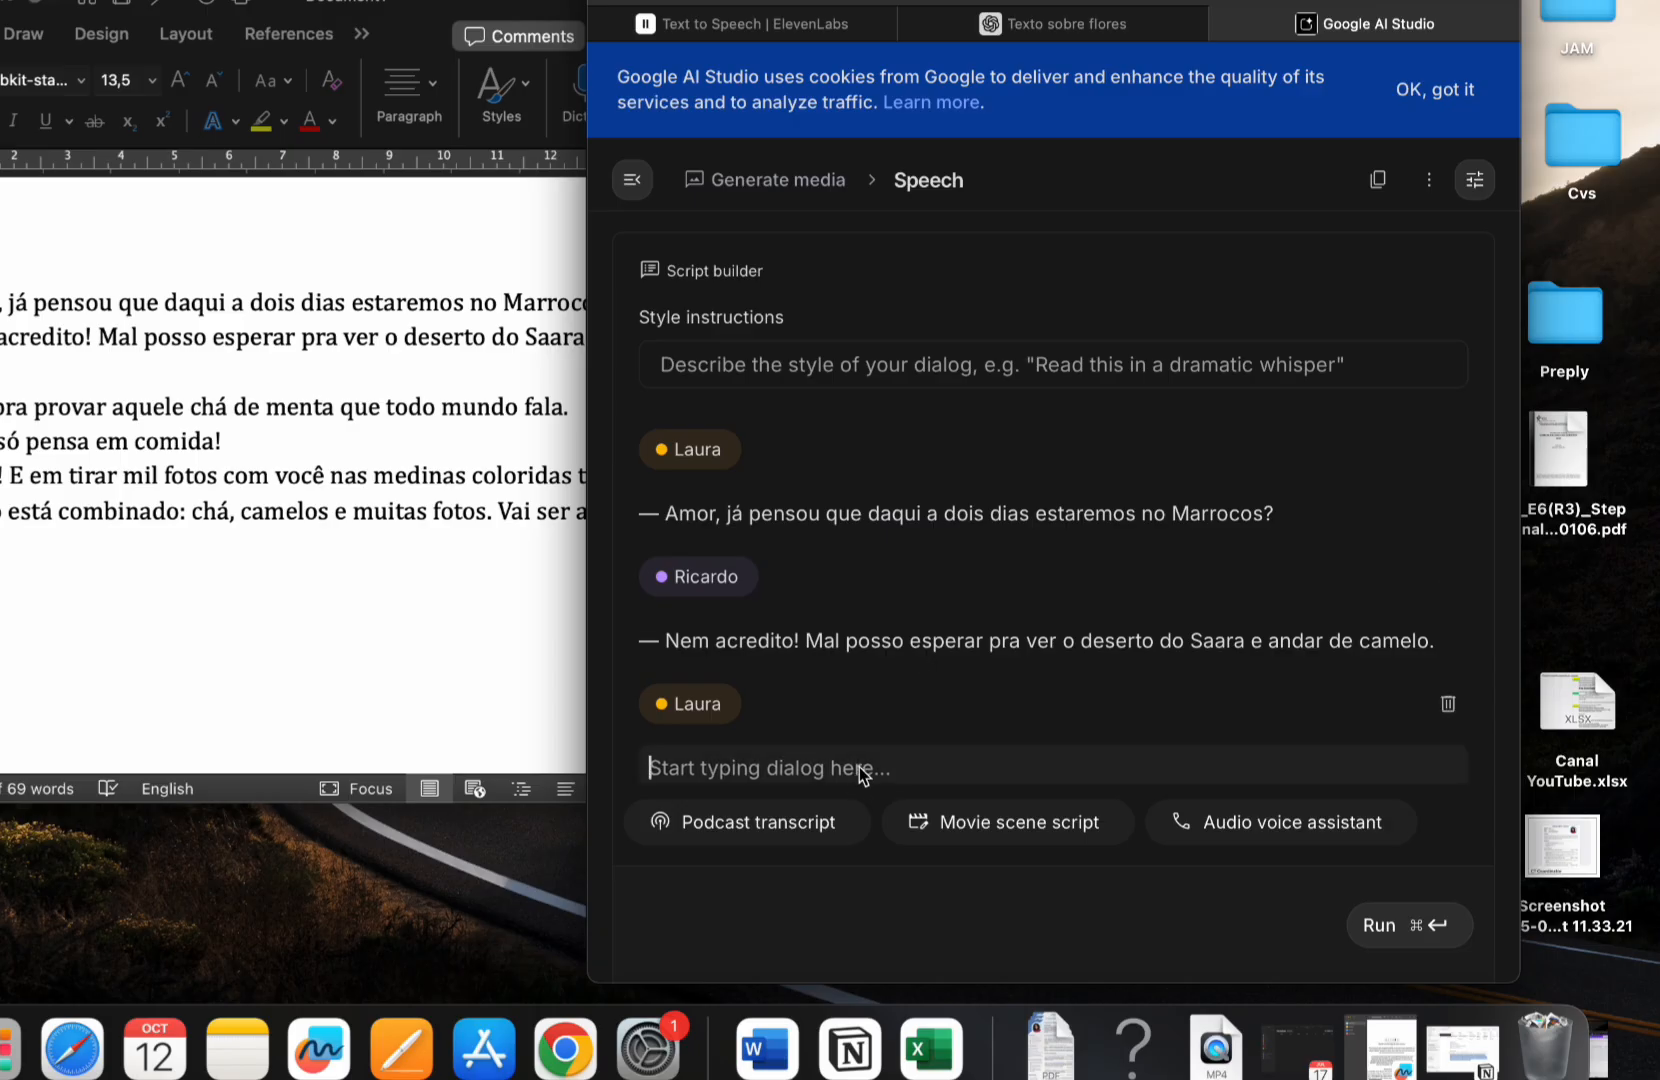
pyautogui.write('— E eu pra provar aquele chá de menta que todo mundo fala.')
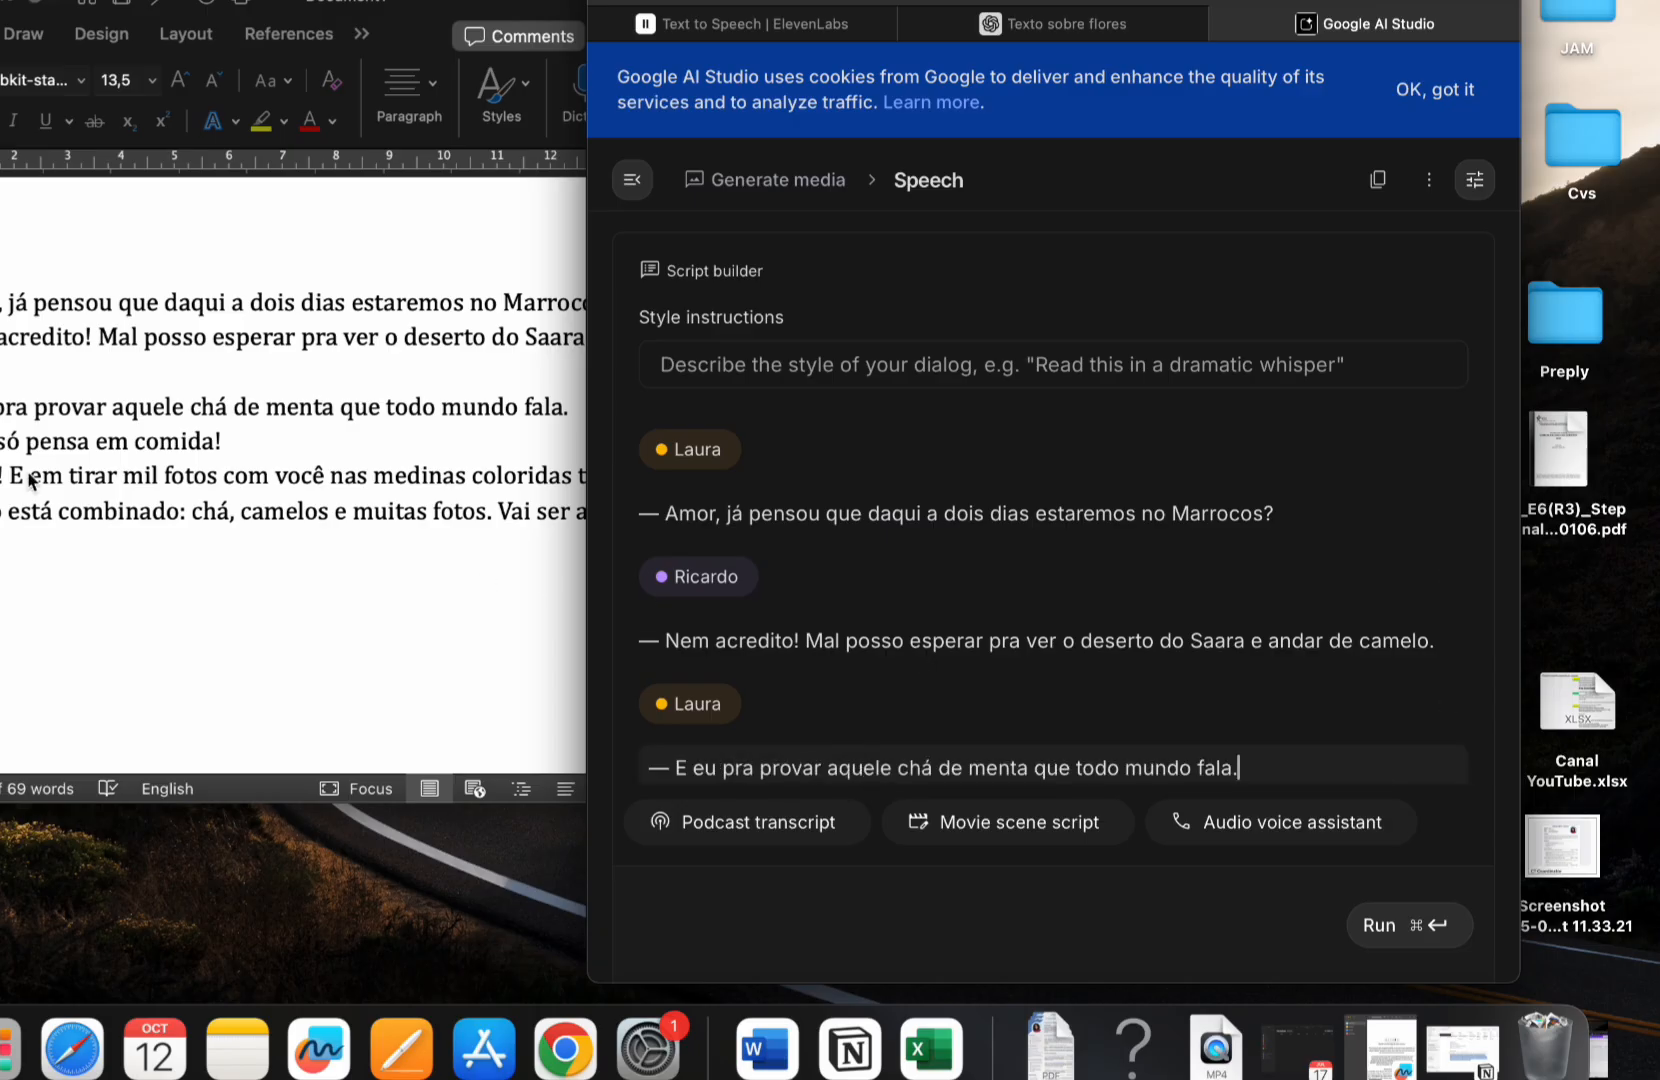
# Step: Add the second speaker's next line from the Word document: "— Você só pensa em comida!"
pyautogui.scroll(-2, 866, 680)
pyautogui.click(950, 750)
pyautogui.click(109, 457)
pyautogui.moveTo(0, 443); pyautogui.dragTo(236, 445)
pyautogui.press('super+c')
pyautogui.click(1048, 604)
pyautogui.scroll(-2, 1048, 606)
pyautogui.click(785, 682)
pyautogui.press('super+v')
# Step: Add the first speaker's third line from the Word document: "— Claro! E em tirar mil fotos com você nas medinas coloridas também."
pyautogui.click(762, 746)
pyautogui.click(40, 476)
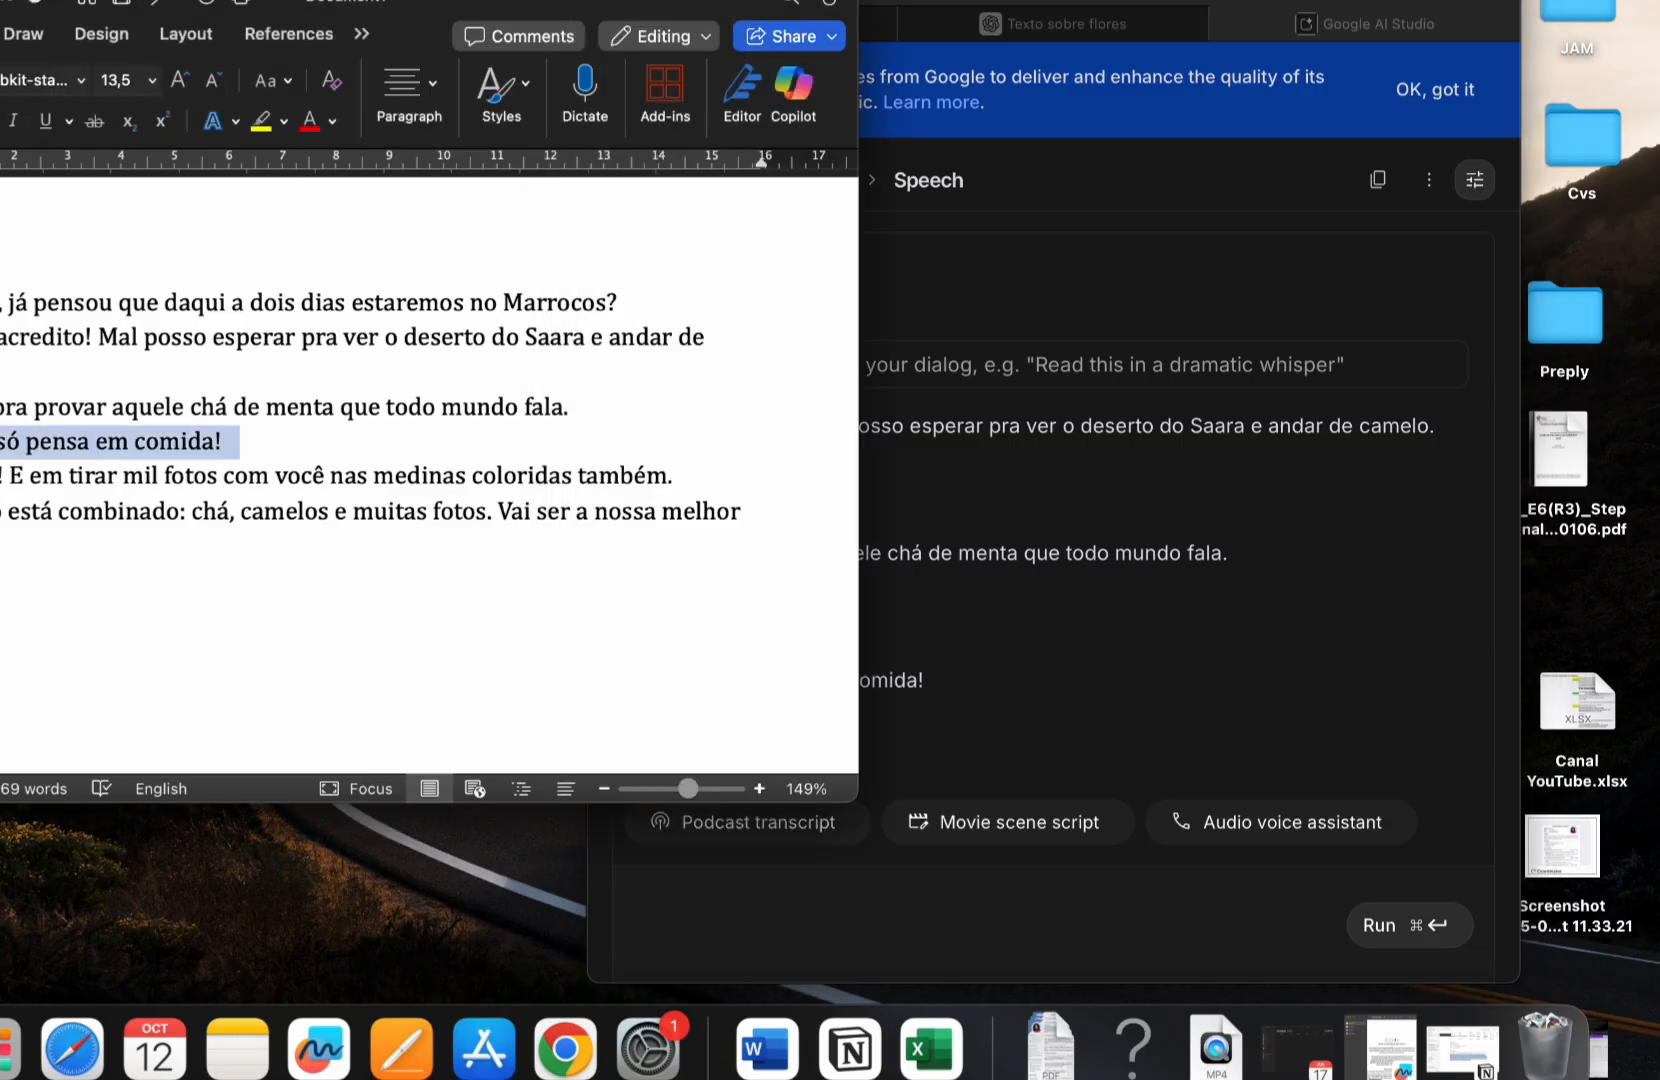
pyautogui.click(10, 476)
pyautogui.moveTo(0, 476); pyautogui.dragTo(689, 470)
pyautogui.press('super+c')
pyautogui.click(895, 676)
pyautogui.scroll(-2, 870, 682)
pyautogui.click(836, 684)
pyautogui.press('super+v')
# Step: Add the second speaker's closing line from Word: "— Então está combinado: chá, camelos e muitas fotos. Vai ser a nossa melhor viagem!"
pyautogui.click(830, 744)
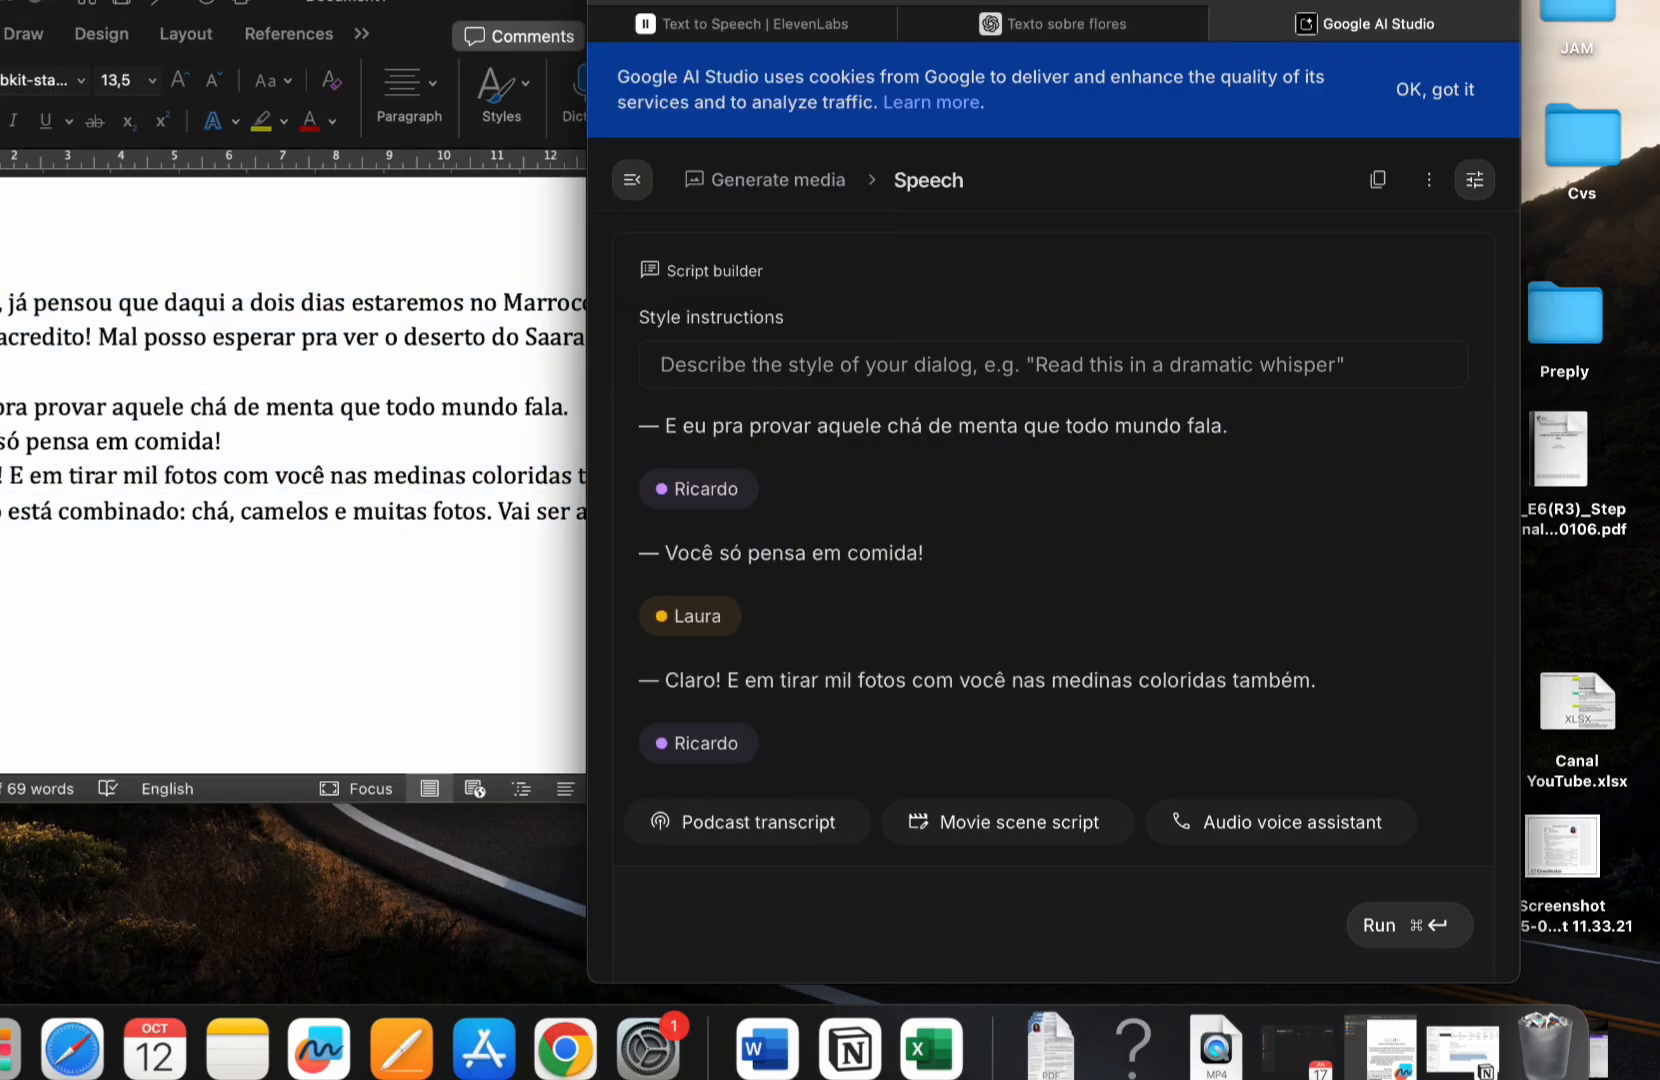
pyautogui.click(15, 512)
pyautogui.moveTo(0, 512); pyautogui.dragTo(80, 552)
pyautogui.click(806, 688)
pyautogui.click(845, 676)
pyautogui.press('super+v')
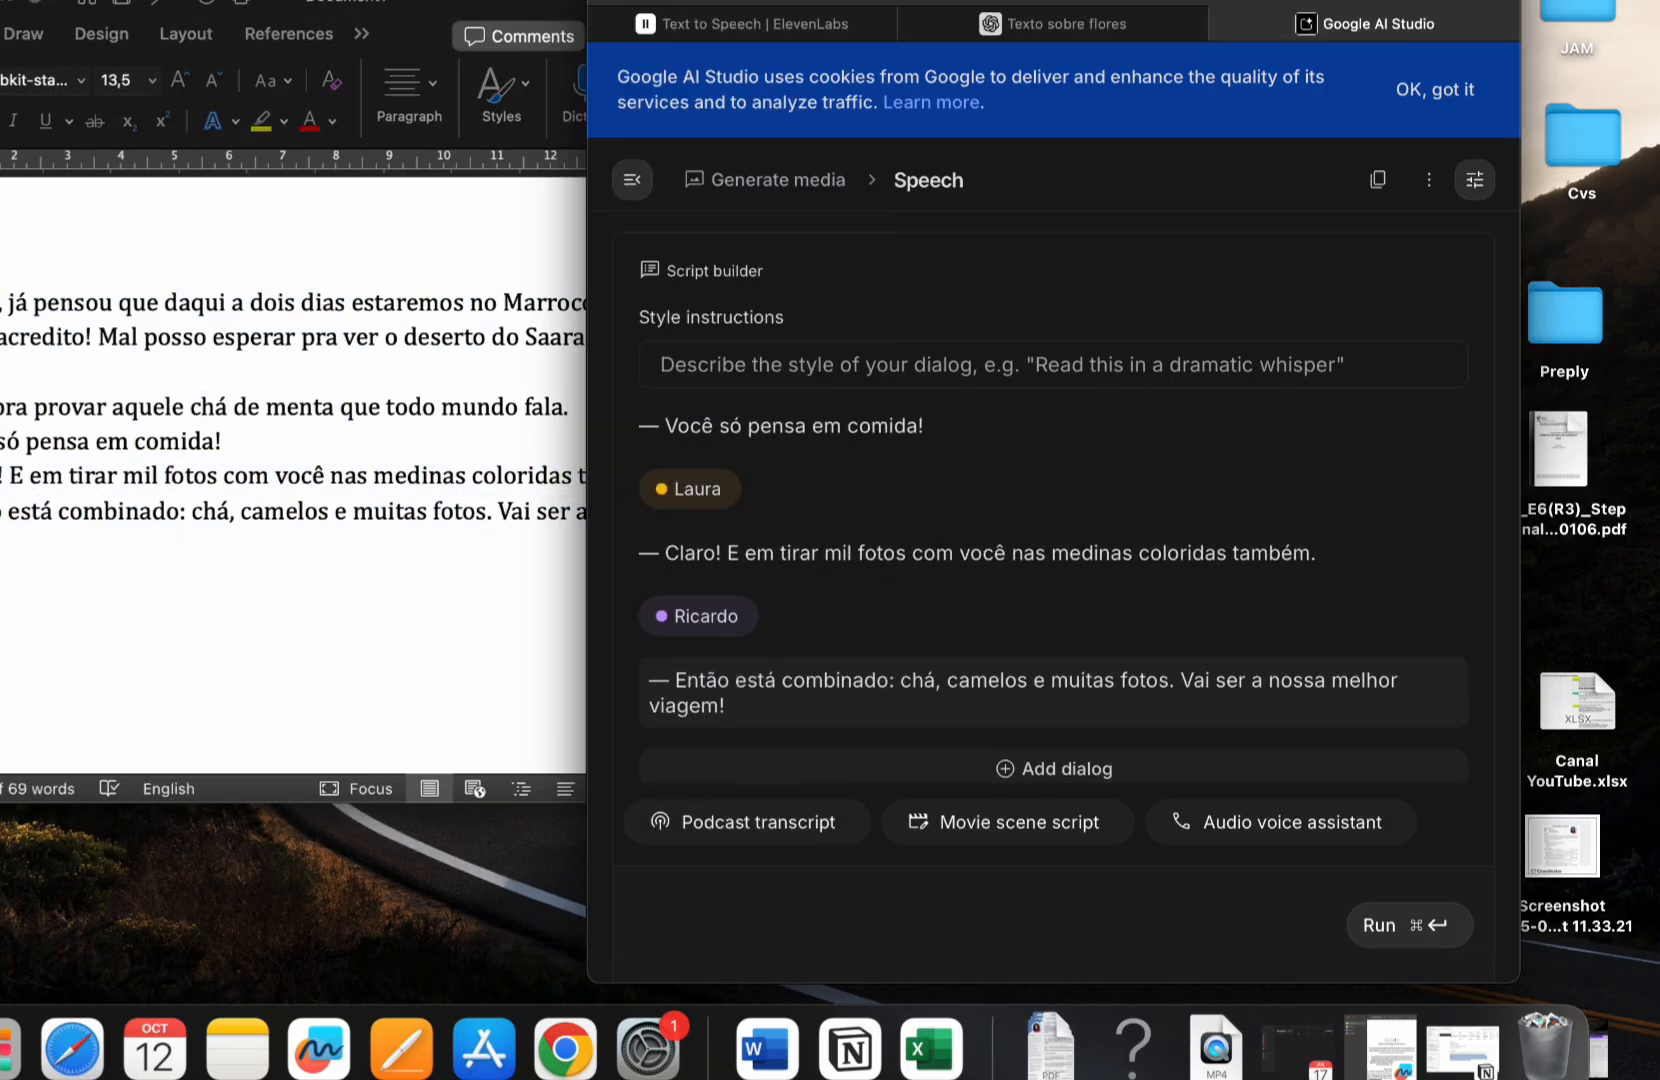
# Step: Return to the full-screen script builder and set the dialogue's style instructions to "Read in an exciting tone"
pyautogui.click(660, 2)
pyautogui.scroll(-1, 784, 745)
pyautogui.scroll(5, 766, 636)
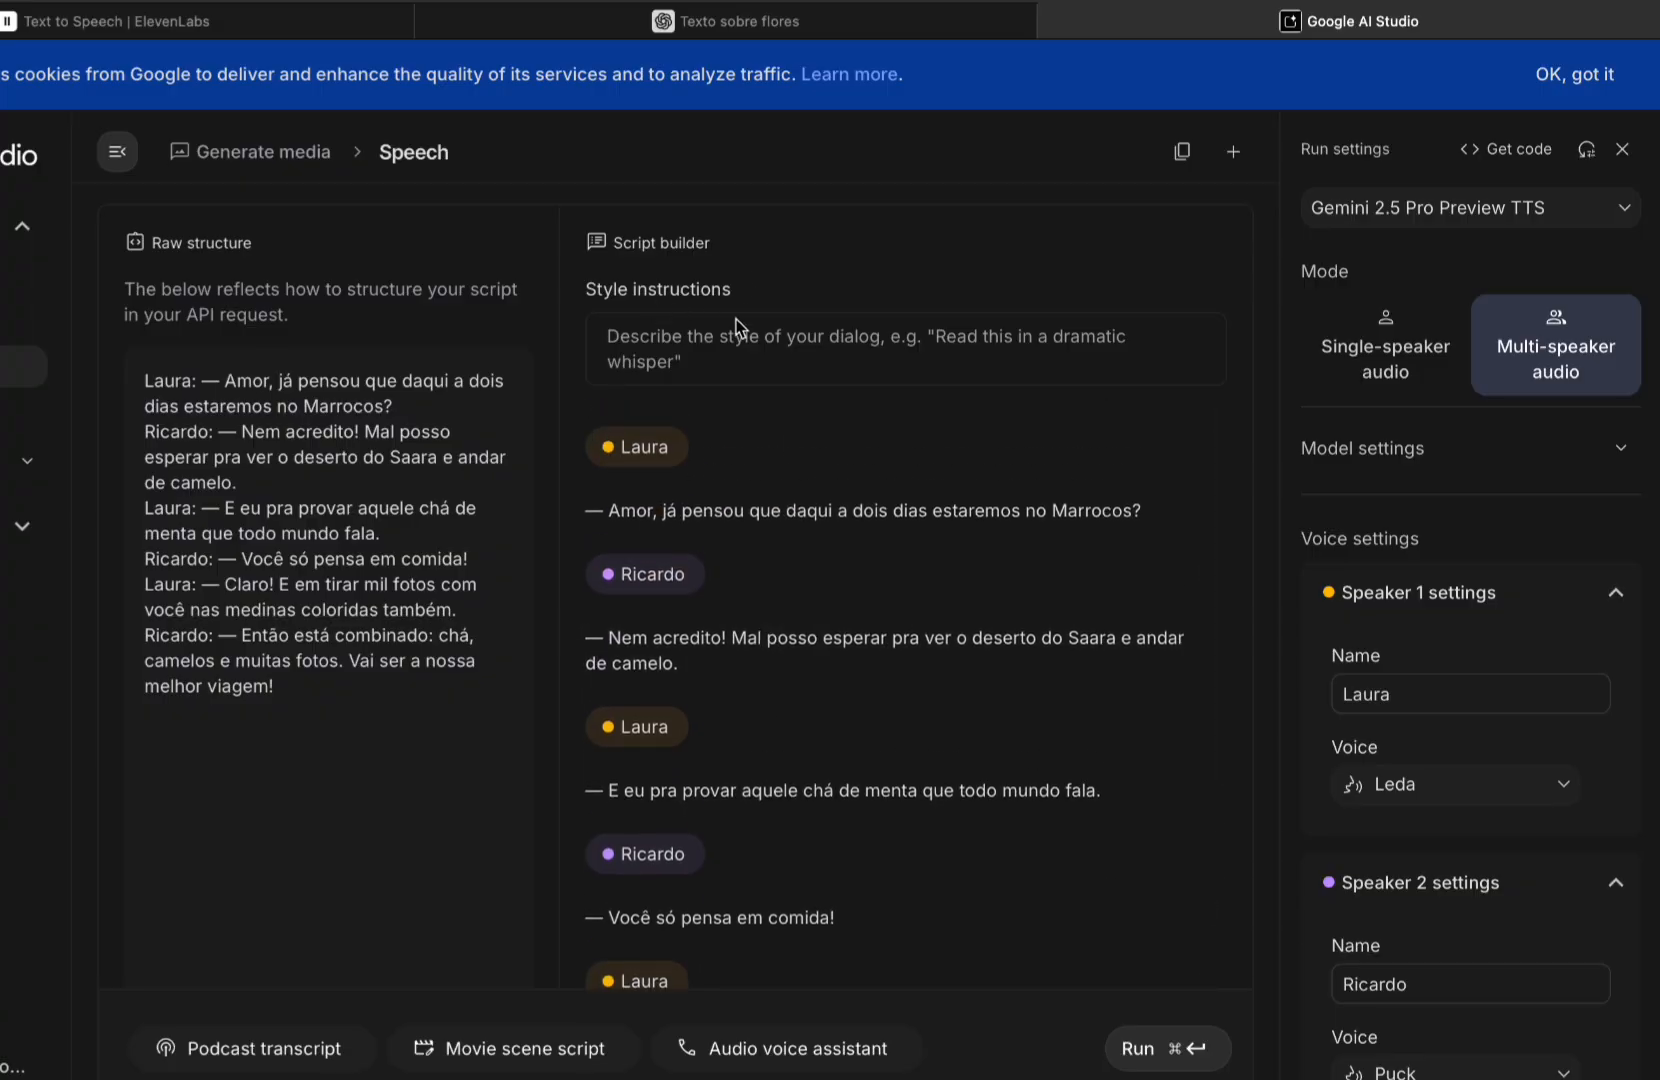
pyautogui.click(718, 337)
pyautogui.write('Read')
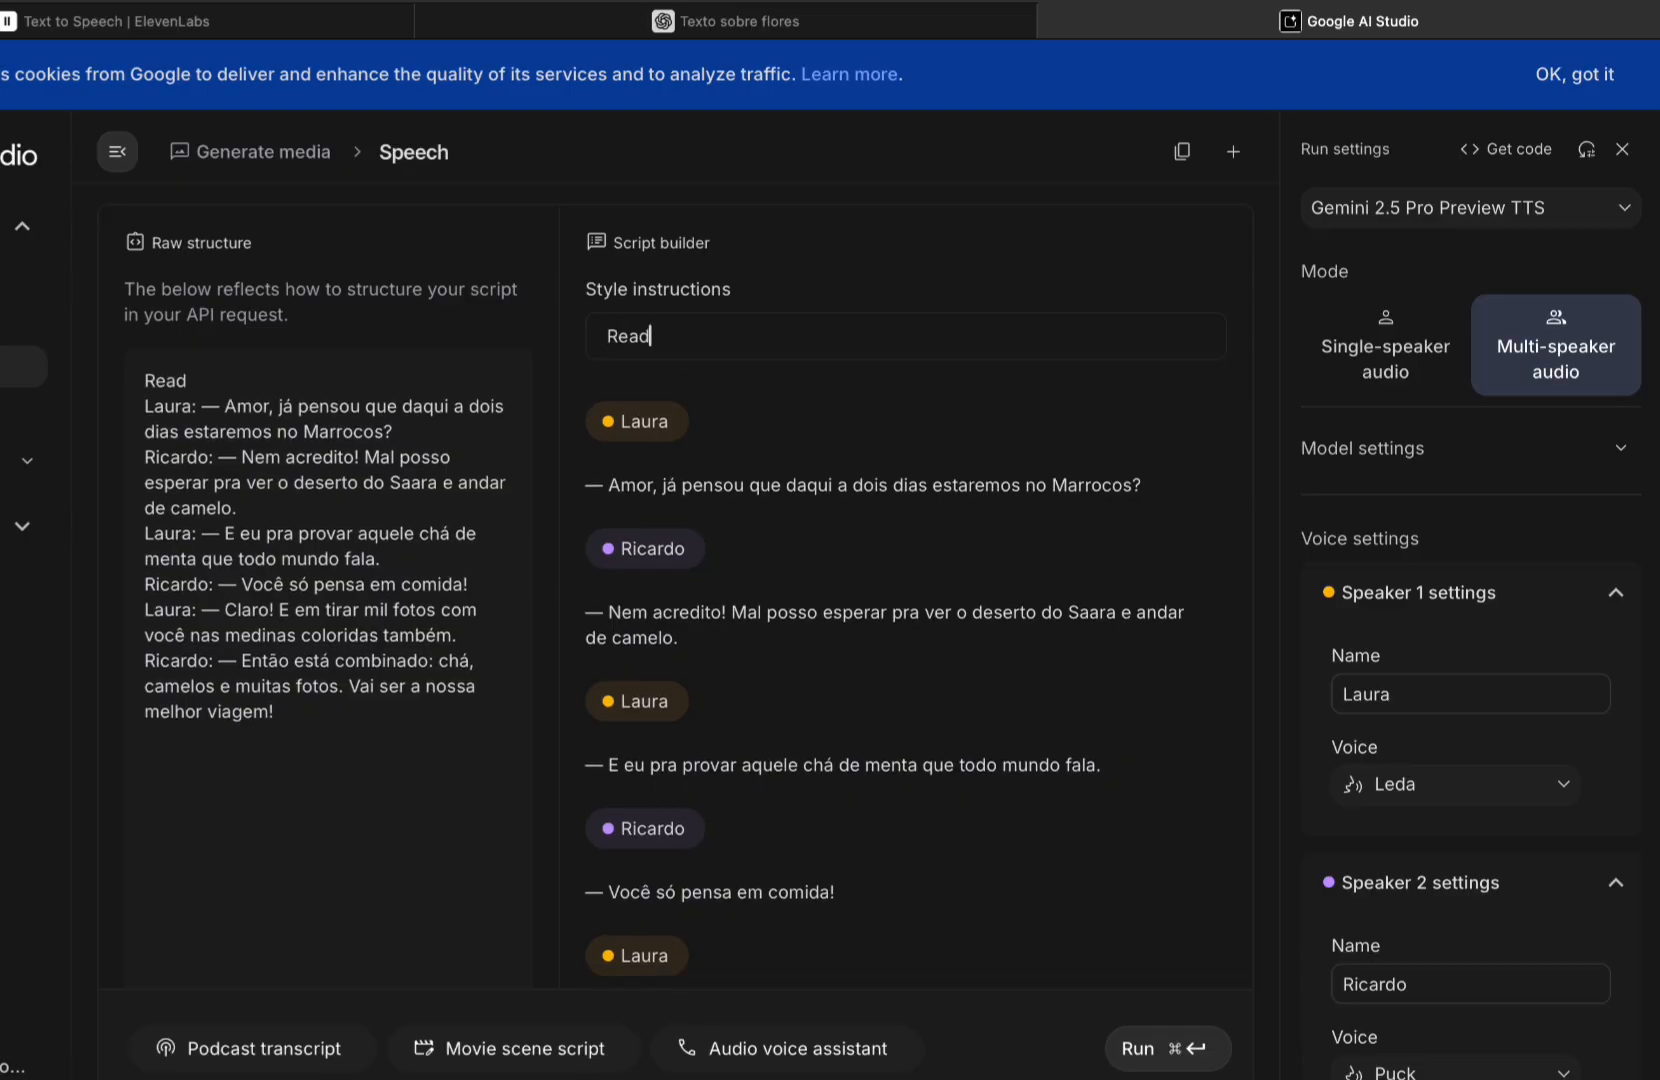
pyautogui.write(' in an exciting')
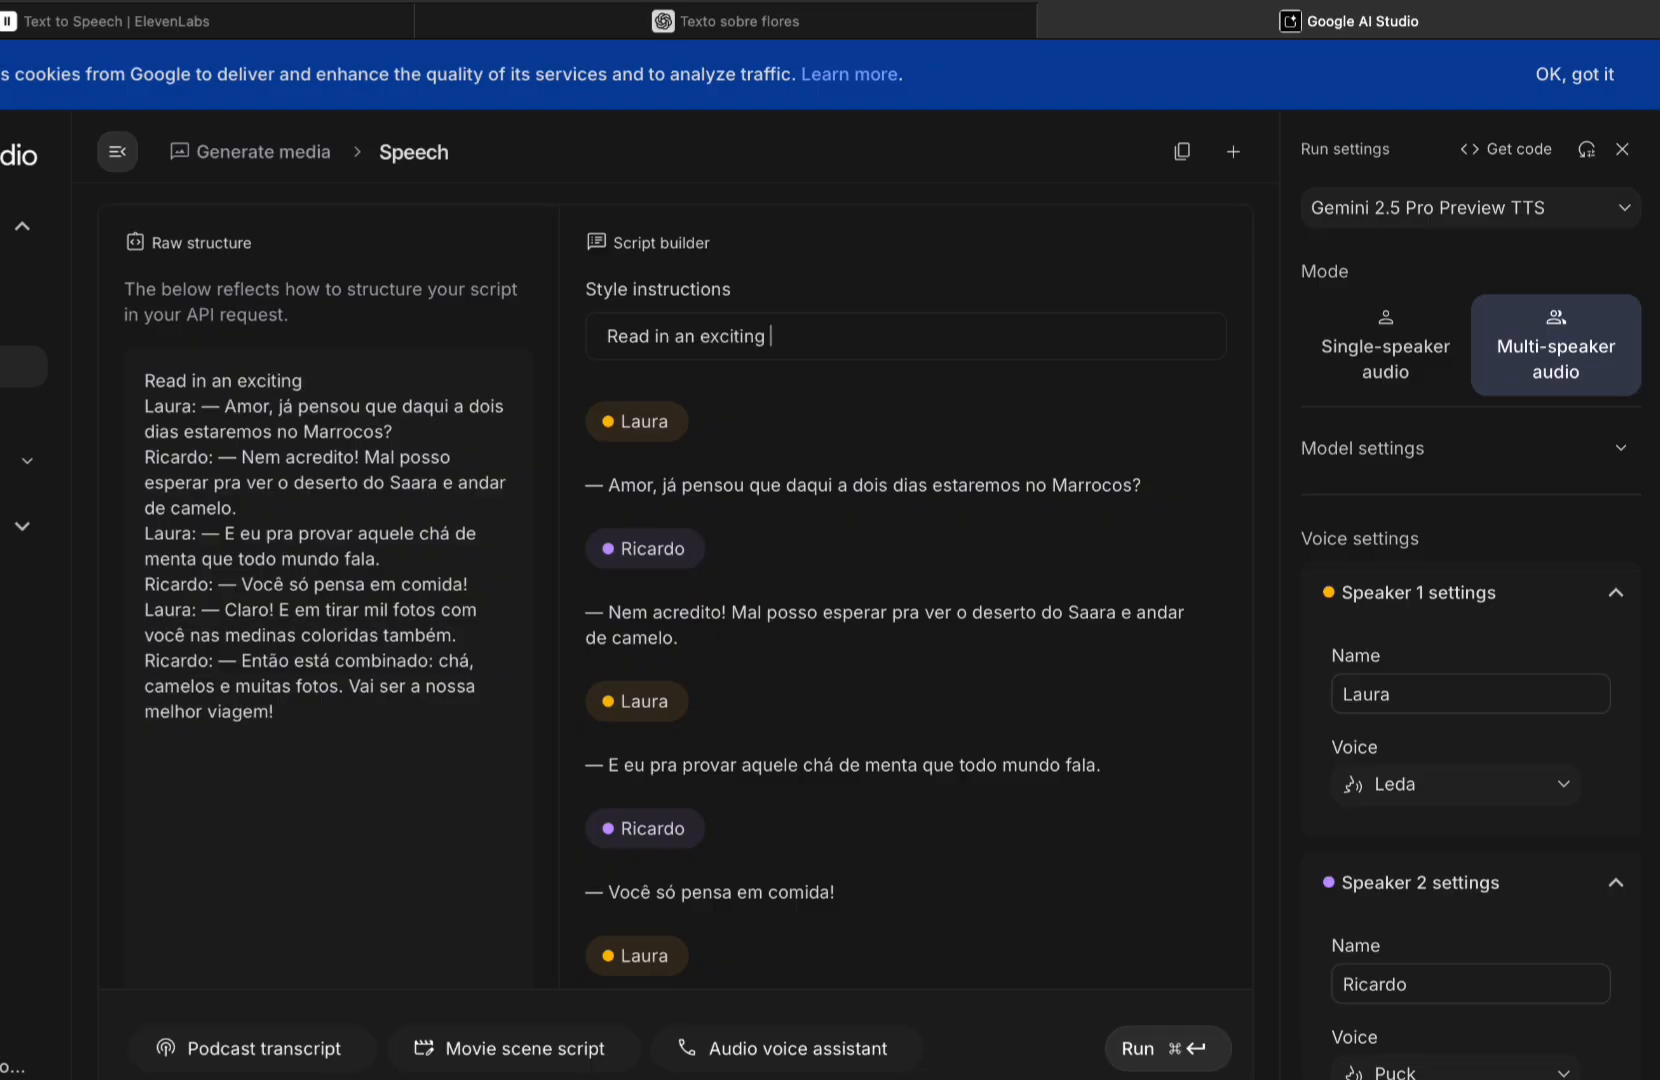
pyautogui.write(' tone')
# Step: Generate the two-speaker audio from the completed Morocco dialogue and play it back
pyautogui.scroll(-3, 864, 803)
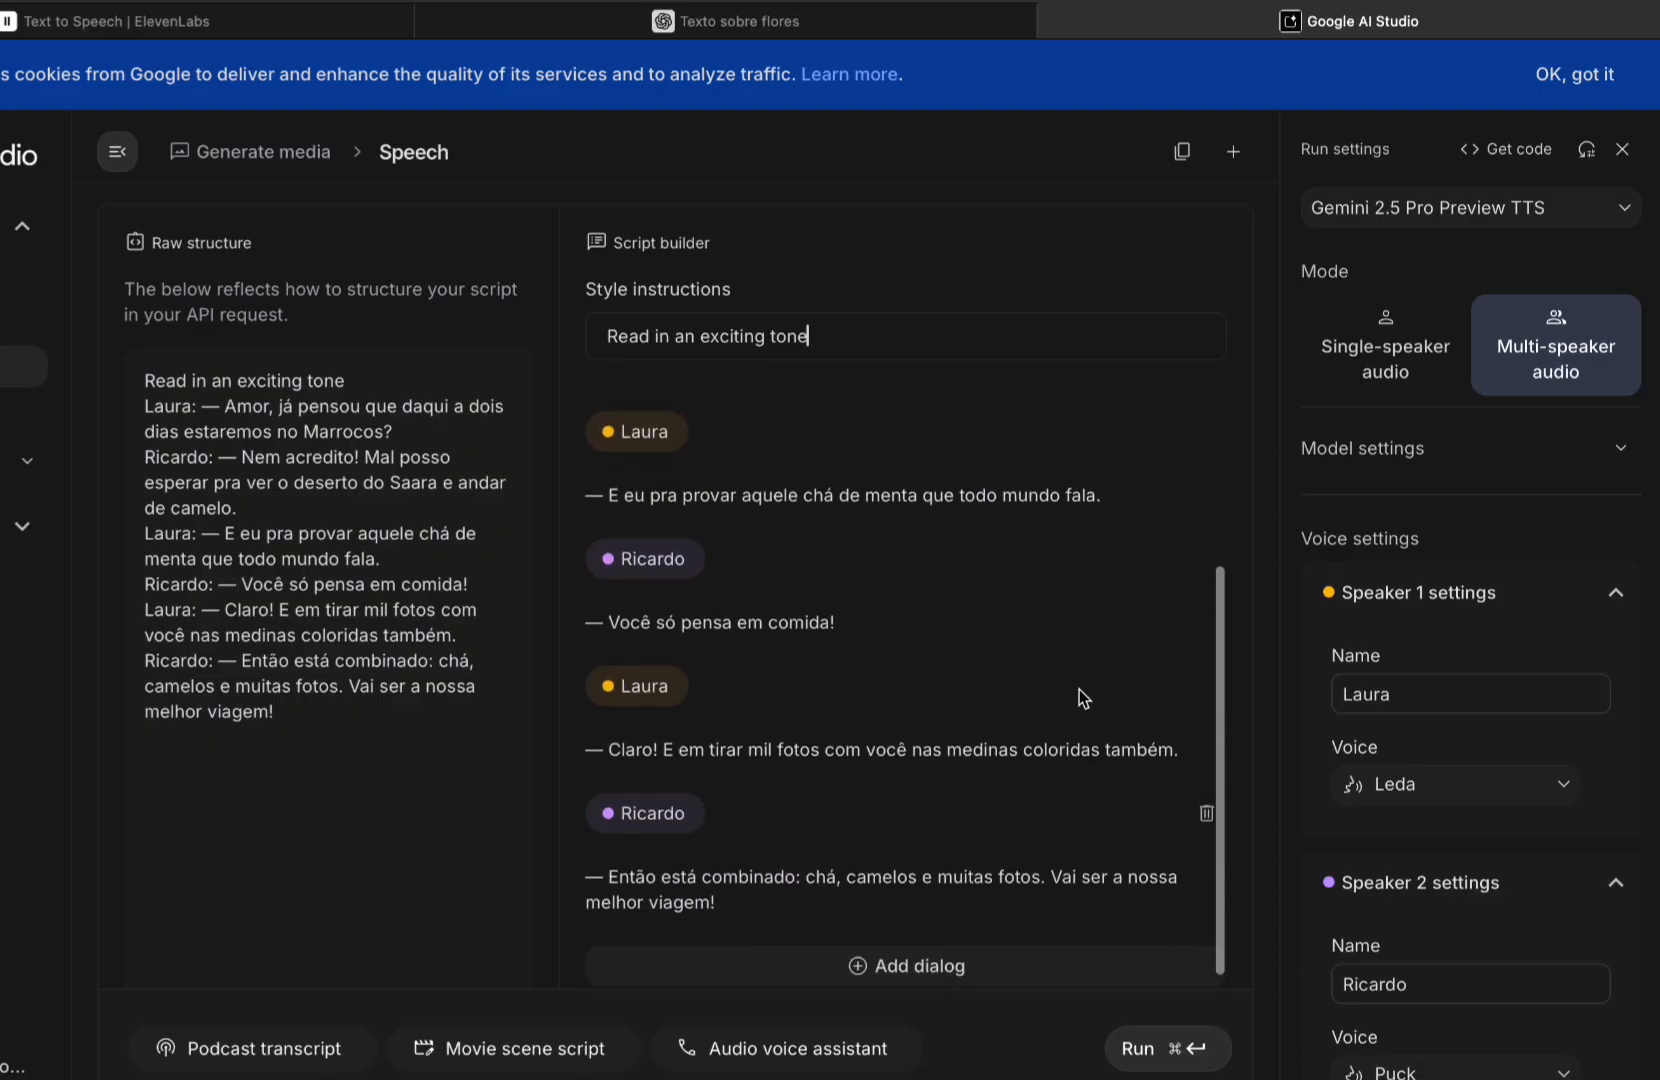
pyautogui.scroll(-1, 903, 922)
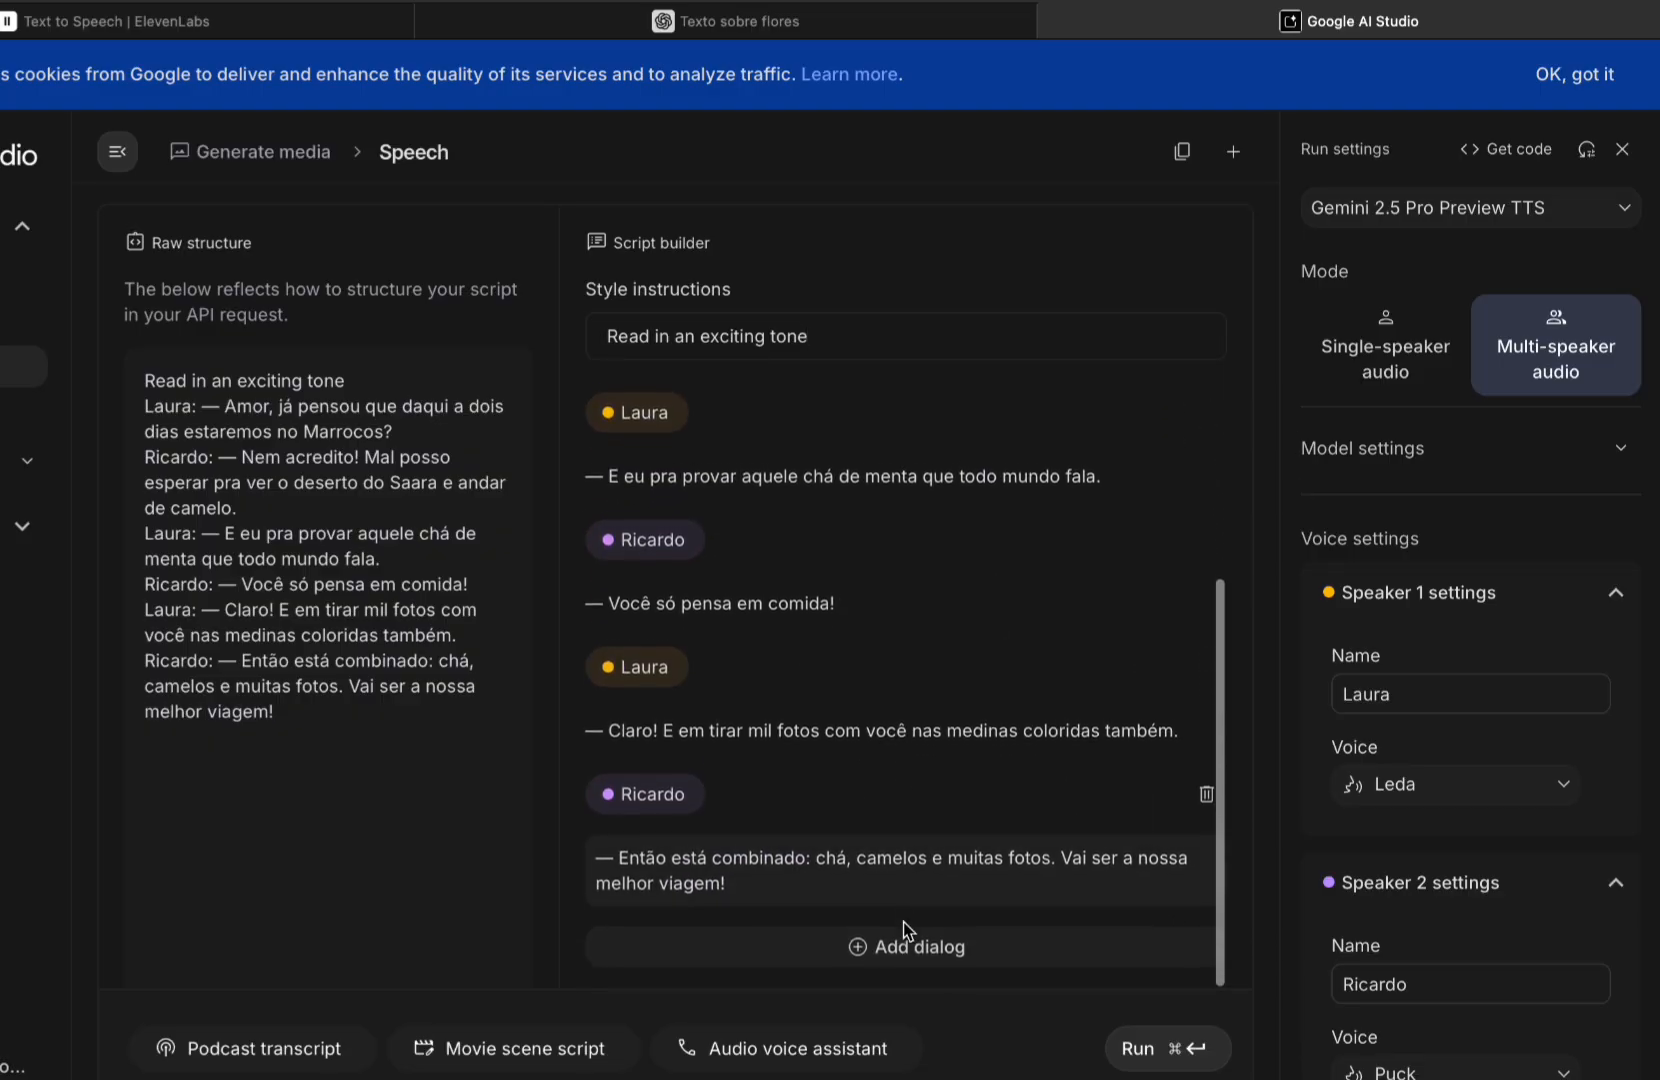
pyautogui.click(1147, 1057)
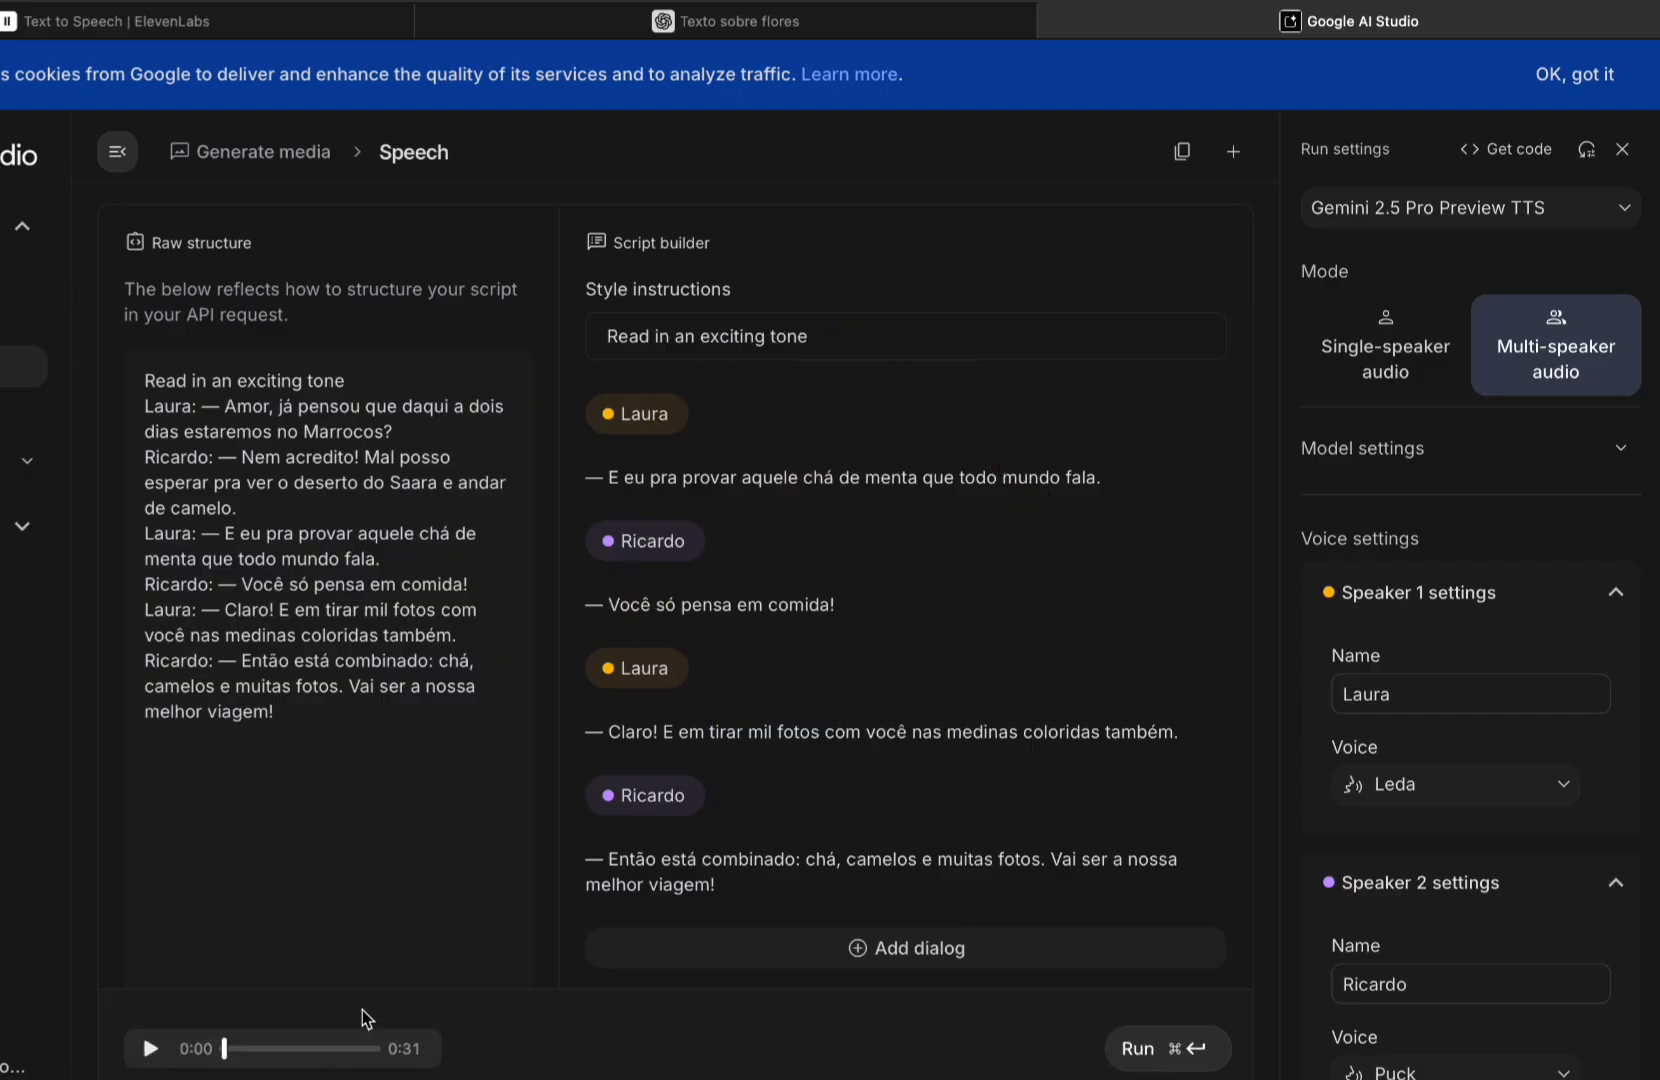
pyautogui.click(150, 1049)
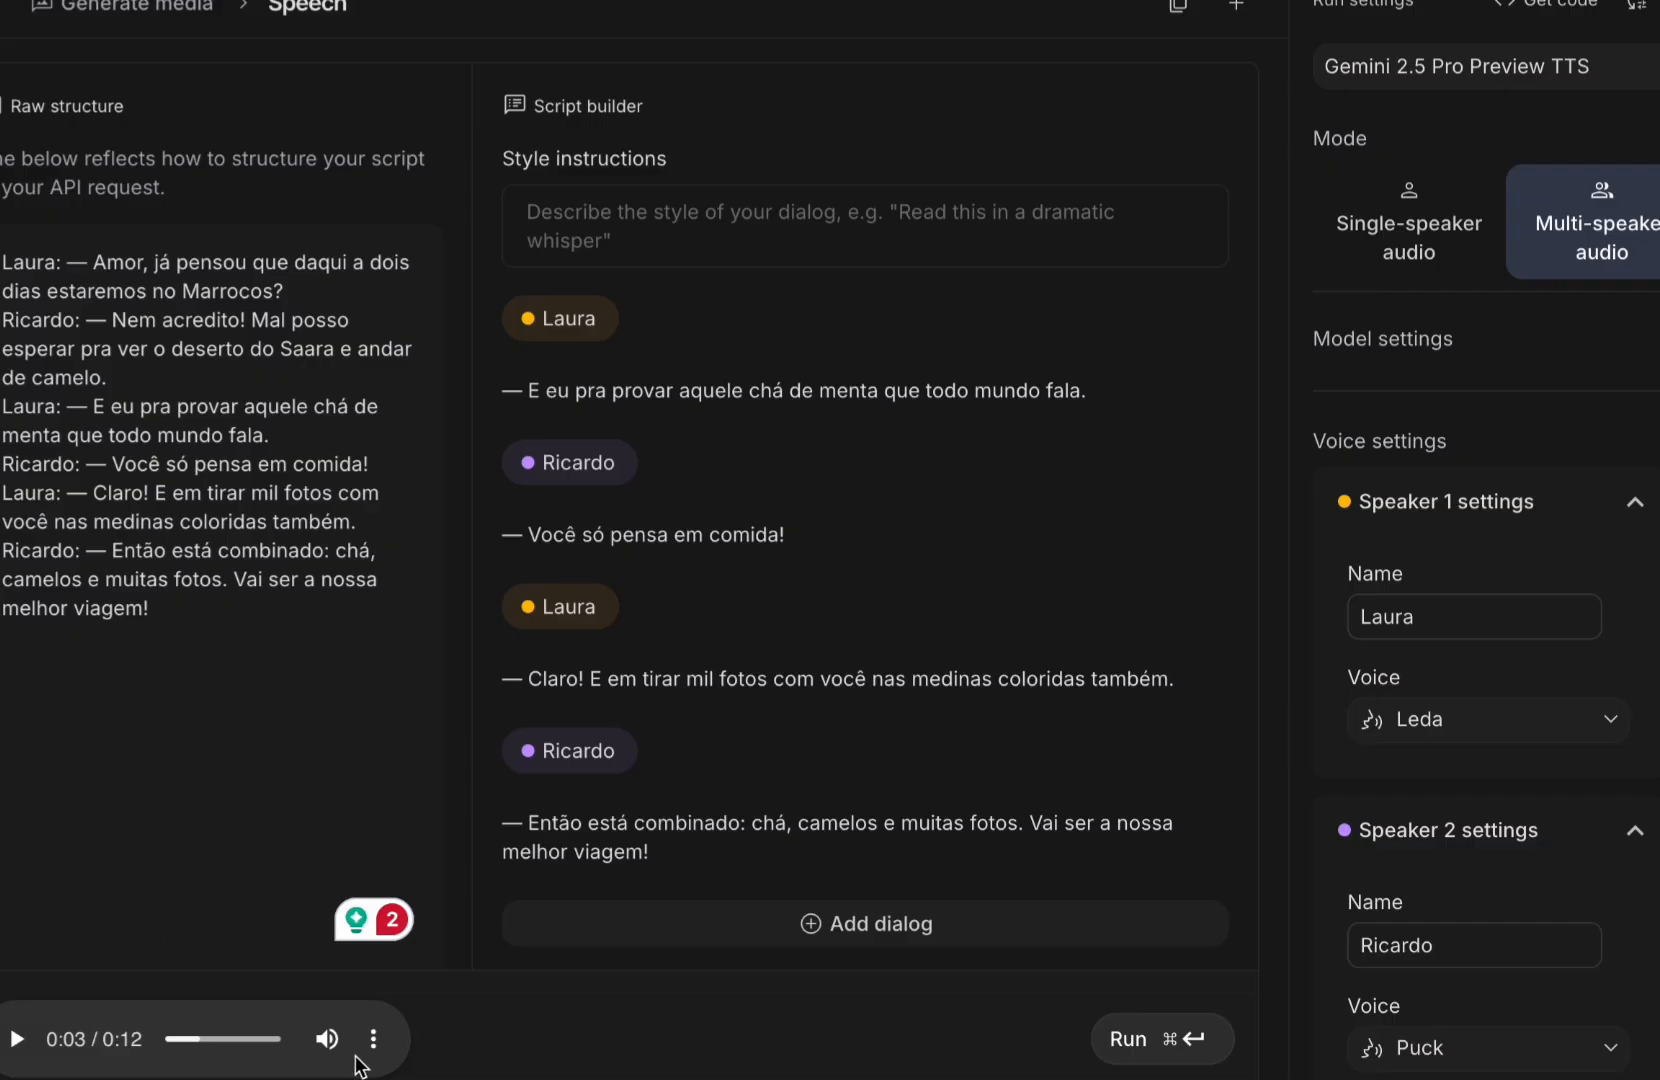
# Step: Download the generated two-speaker dialogue audio
pyautogui.moveTo(328, 1024)
pyautogui.click(376, 1043)
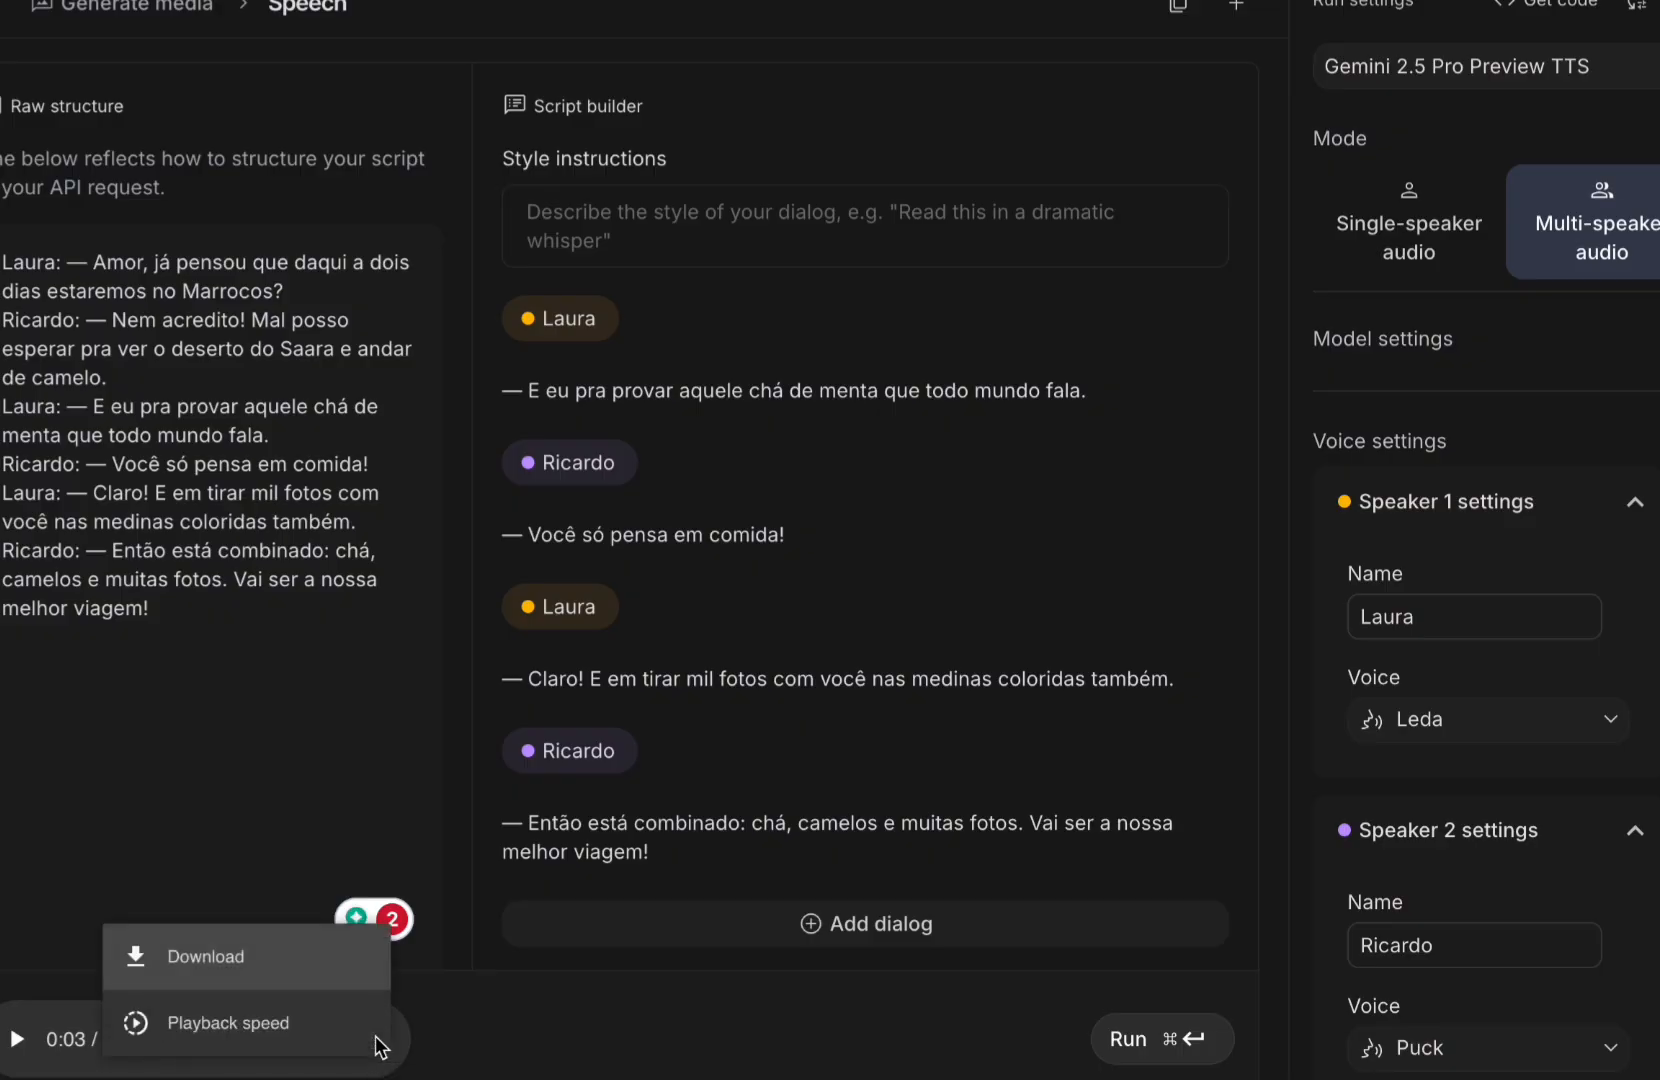
pyautogui.click(278, 966)
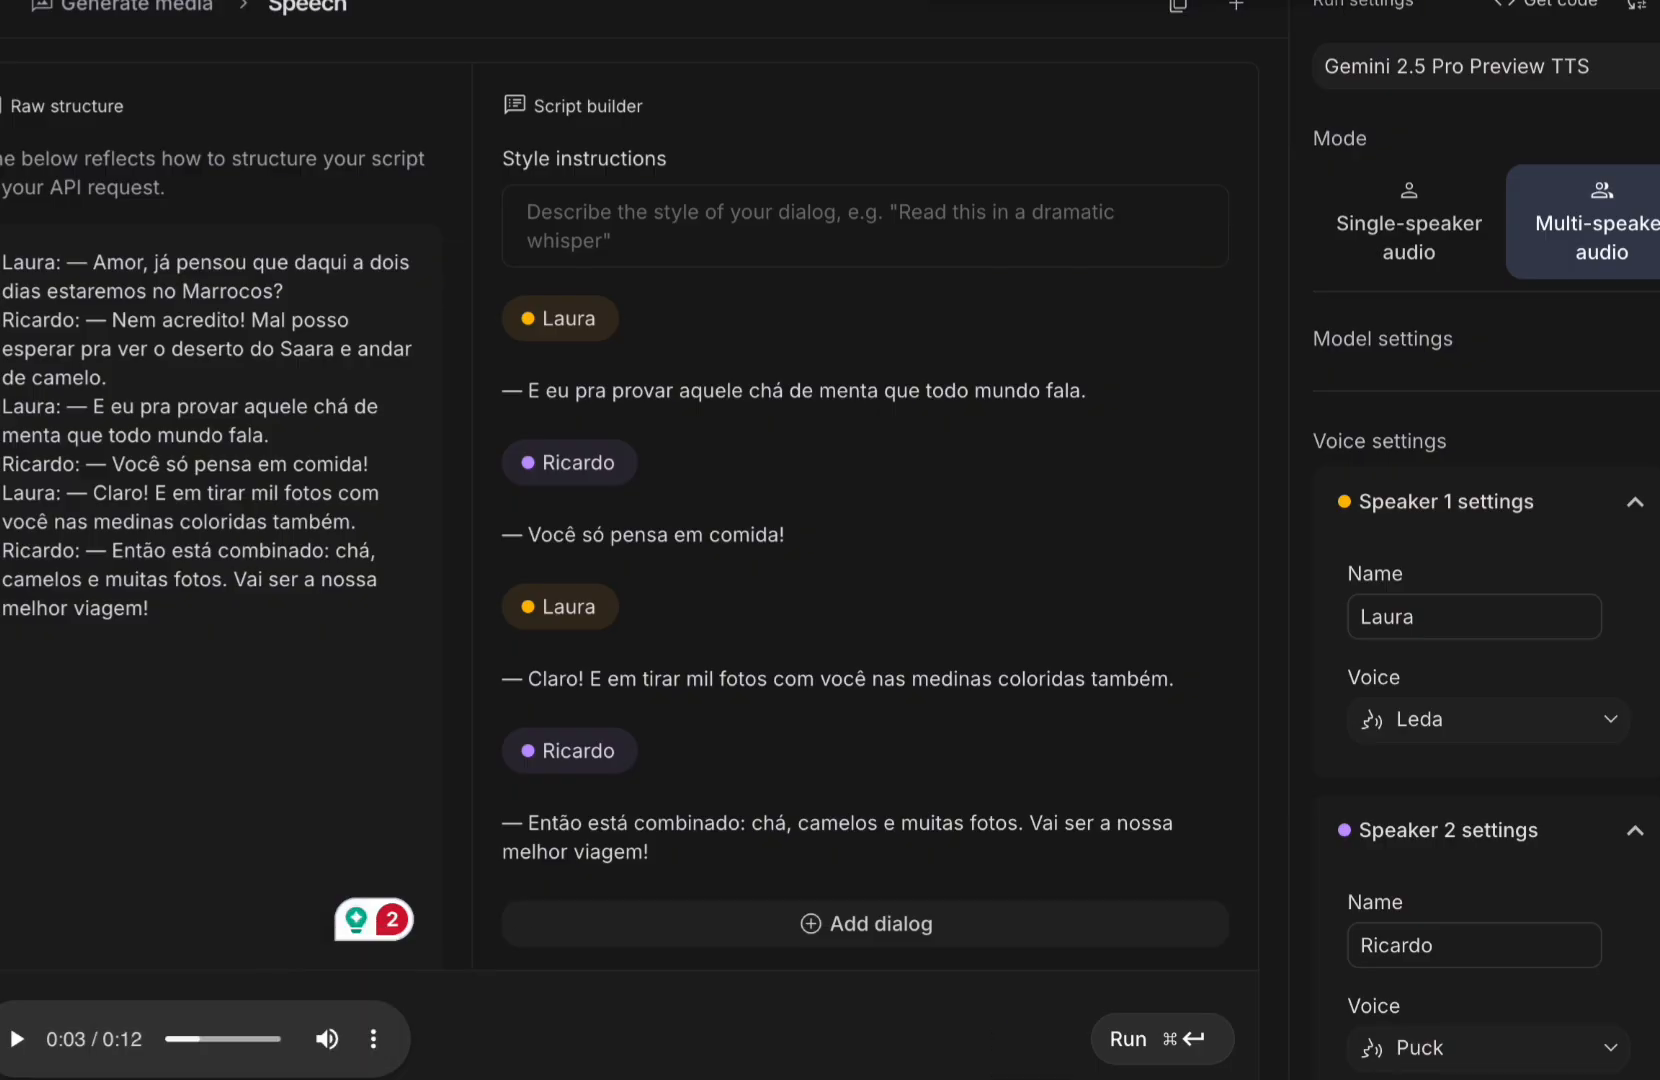